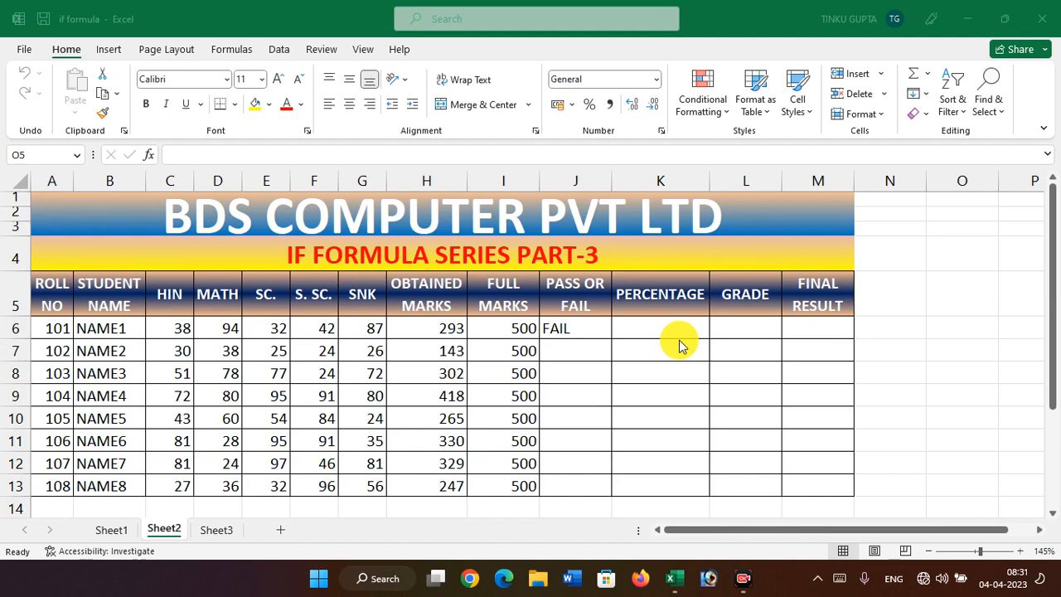
Examine the existing pass-or-fail formula in J6 and the students' subject marks in rows 6 and 7
click(451, 242)
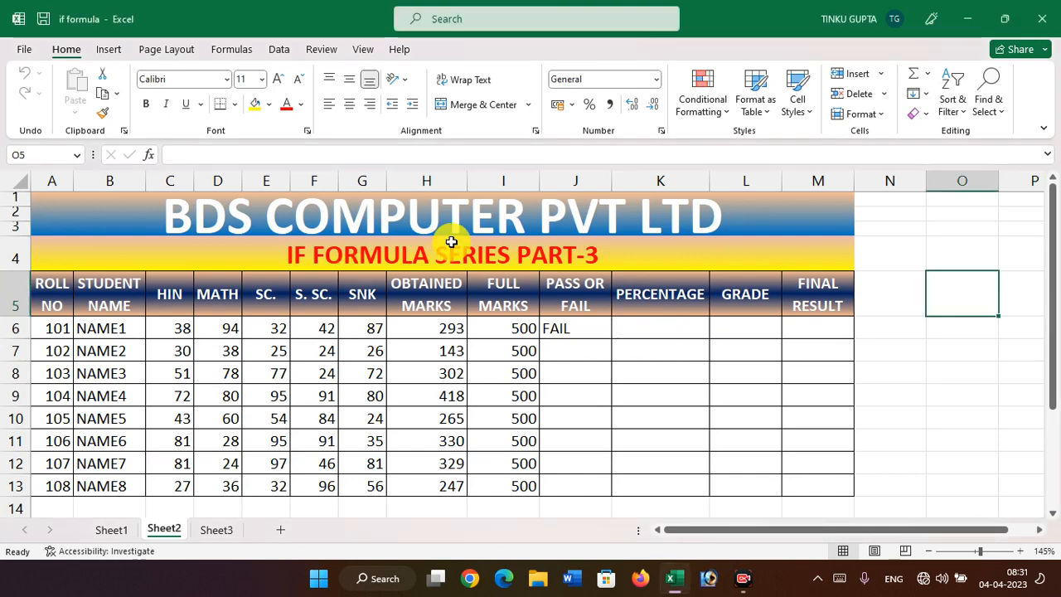
click(619, 346)
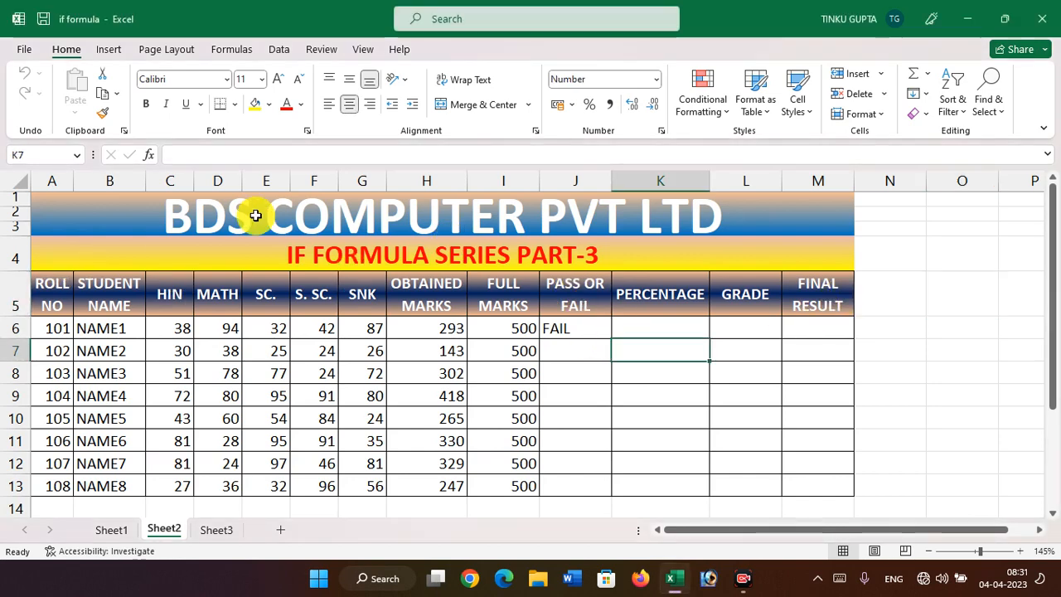
click(580, 292)
click(578, 329)
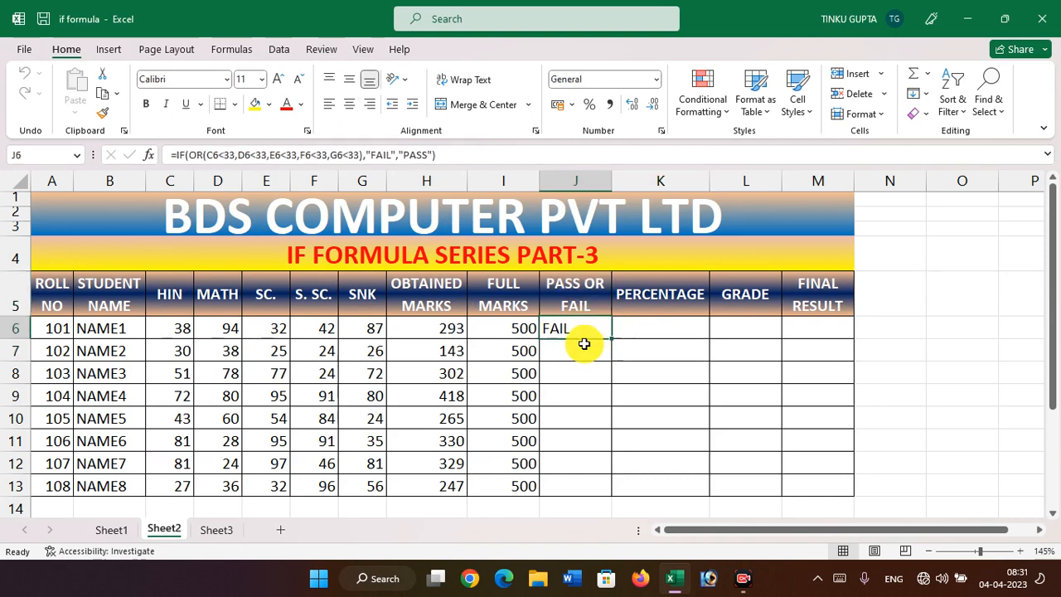
click(580, 354)
click(576, 328)
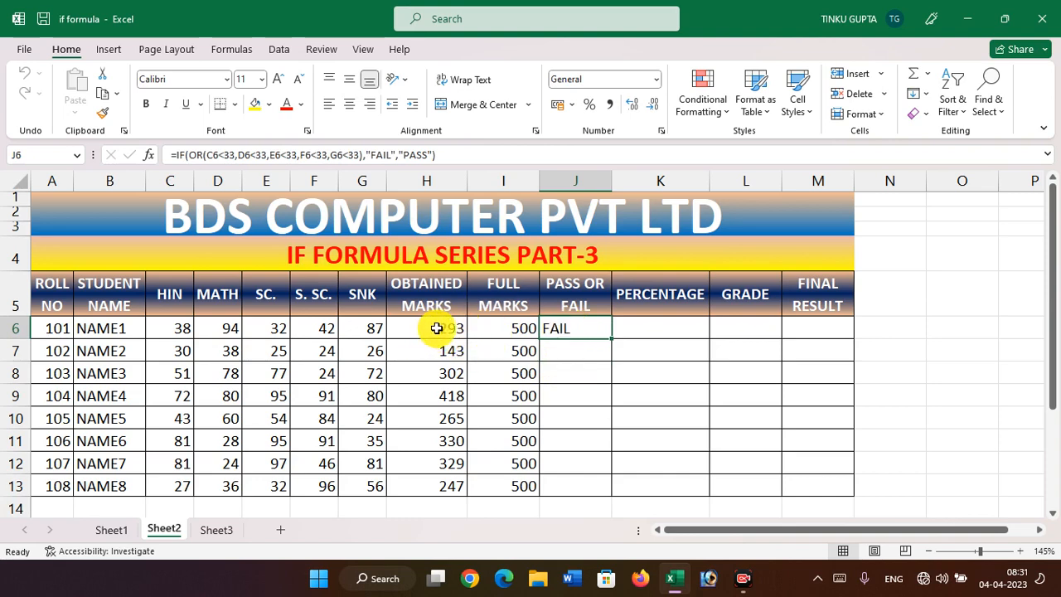
drag(433, 332, 575, 329)
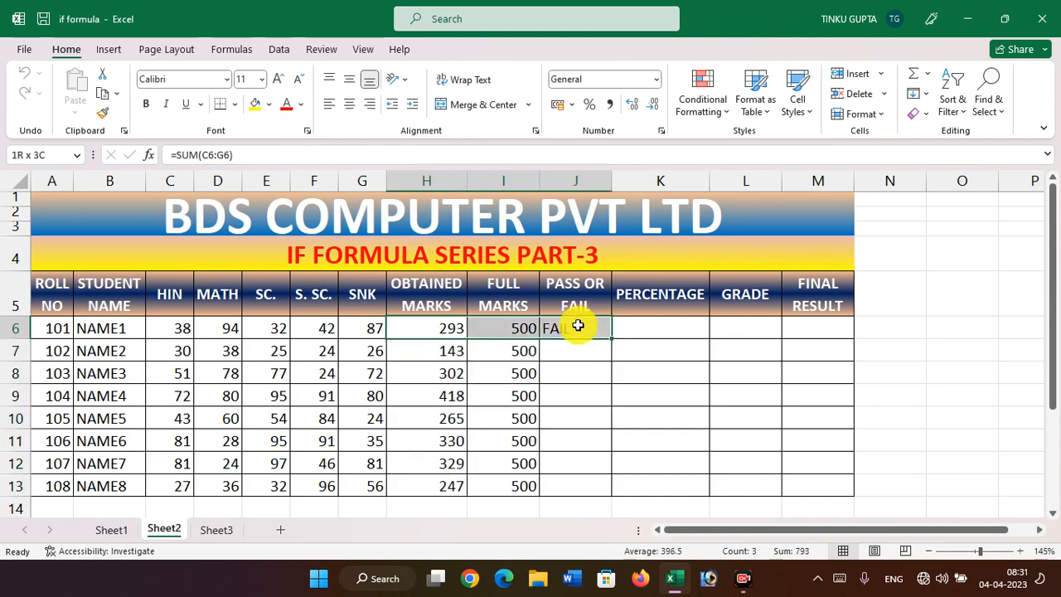
click(601, 361)
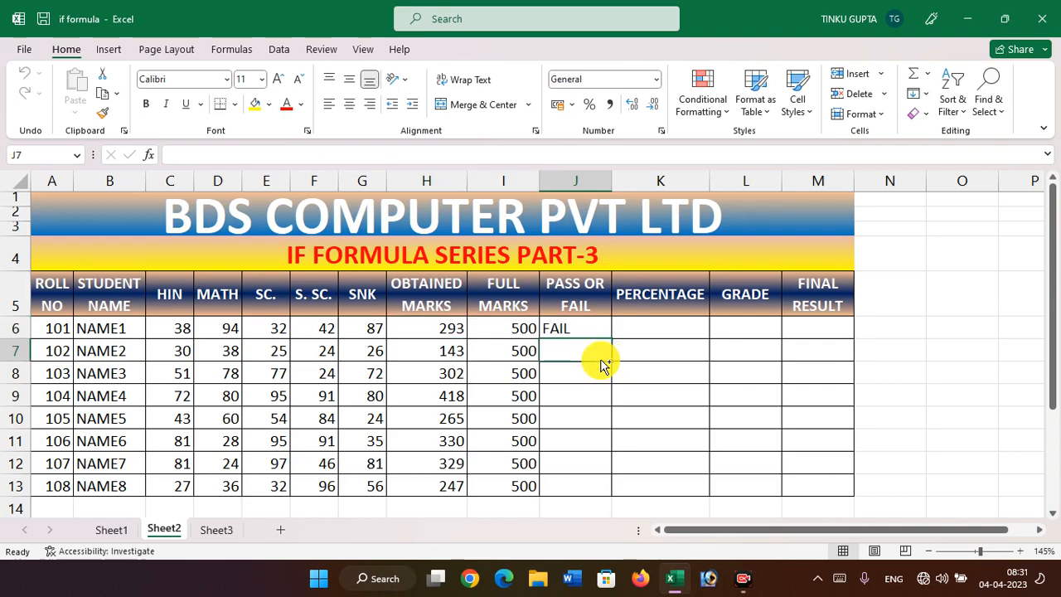
ctrl+scroll(601, 361, up, 3)
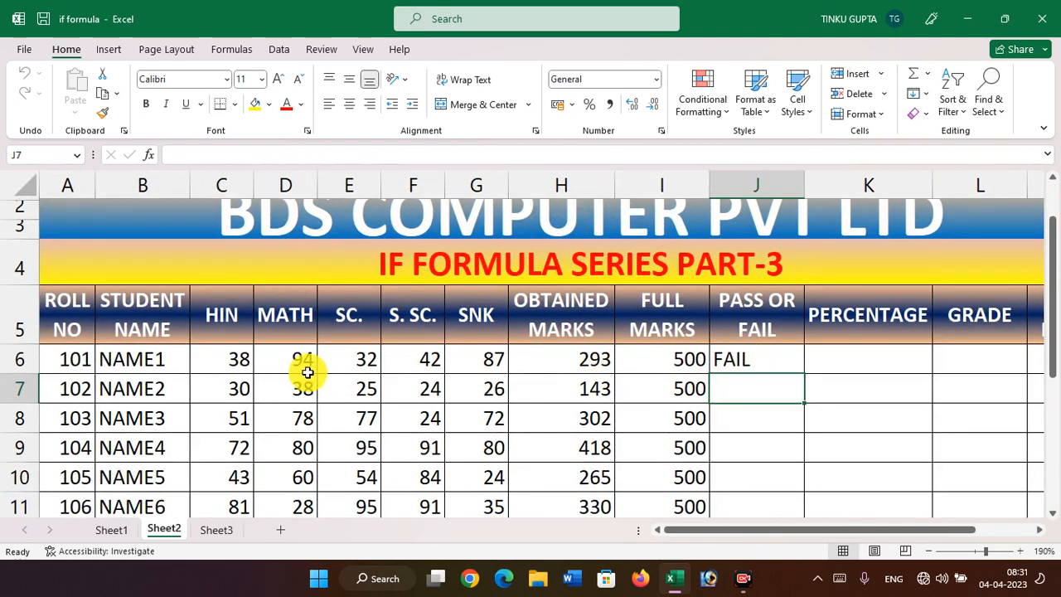
click(236, 386)
key(Right)
key(Right)
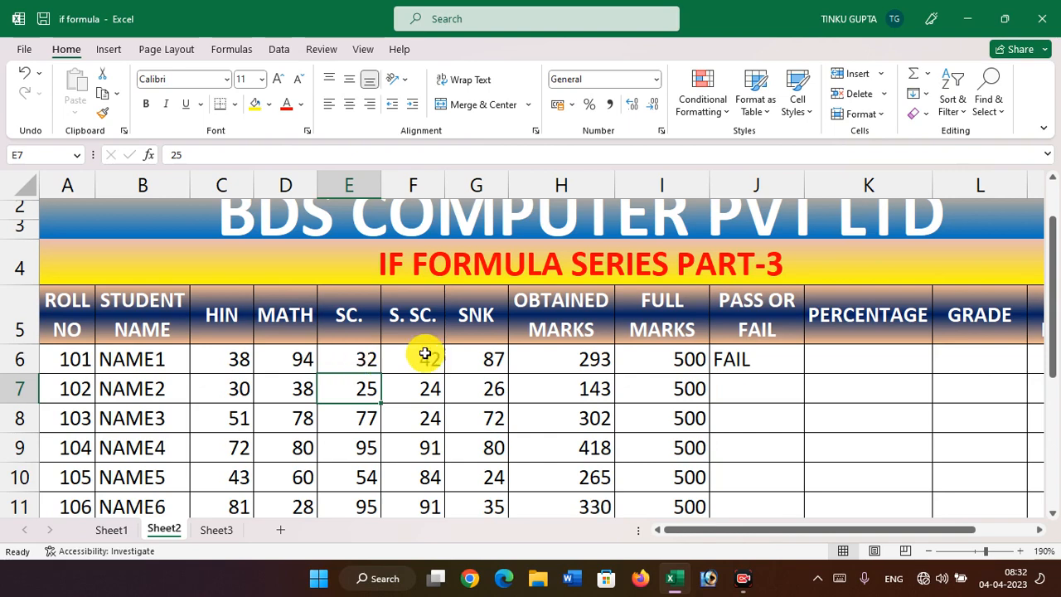
click(758, 376)
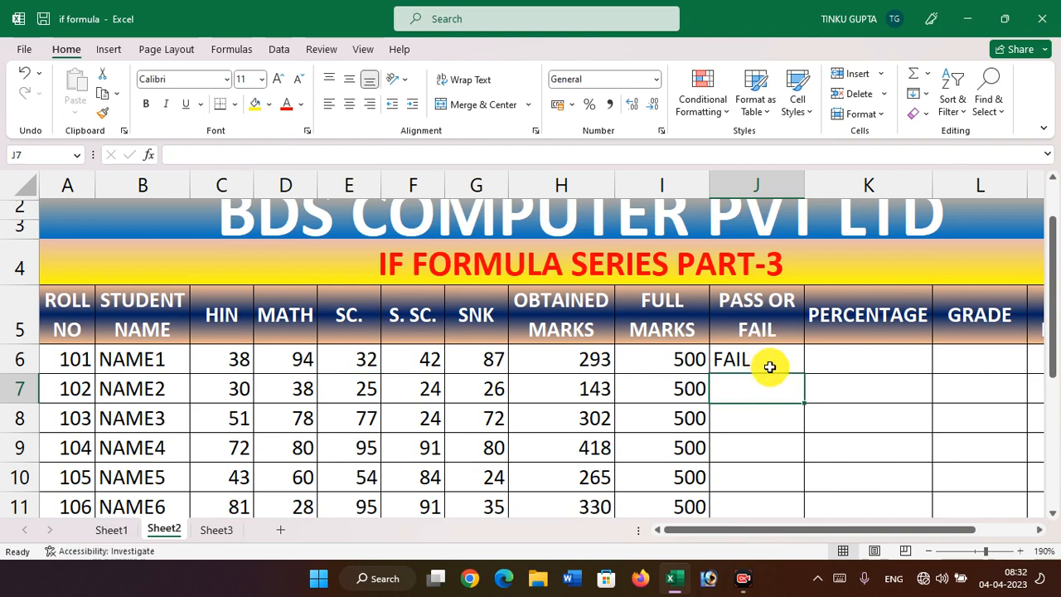
Clear the existing formula from the first student's PASS OR FAIL cell, J6
key(alt+Return)
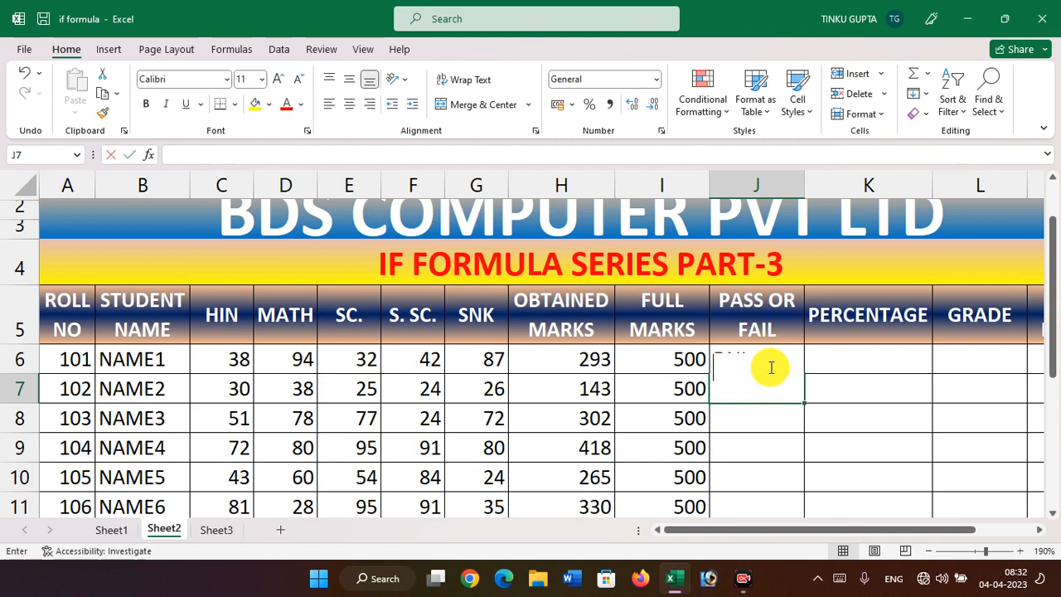
key(Escape)
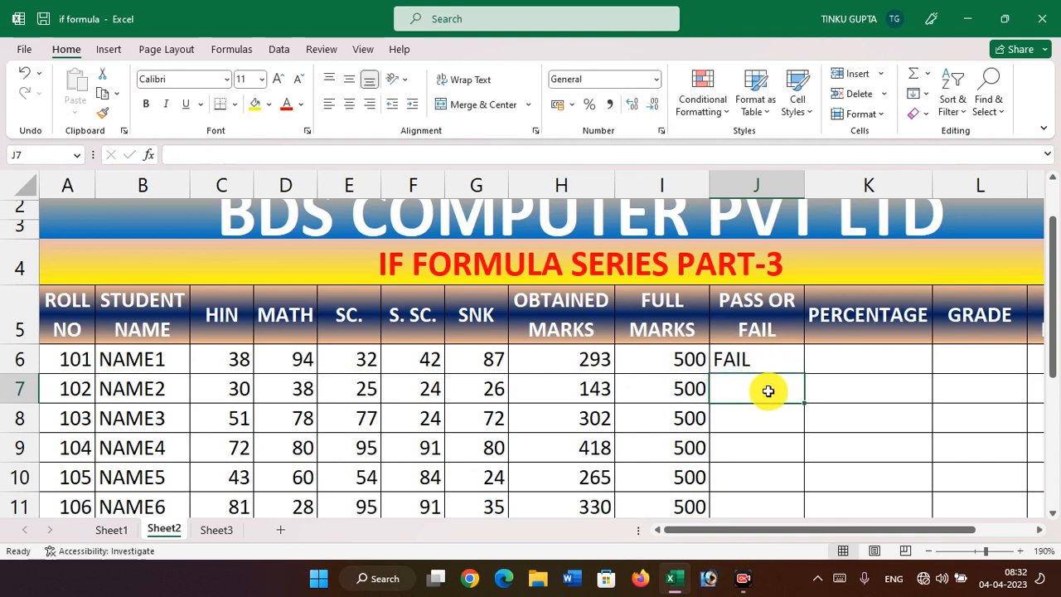
key(Up)
key(Delete)
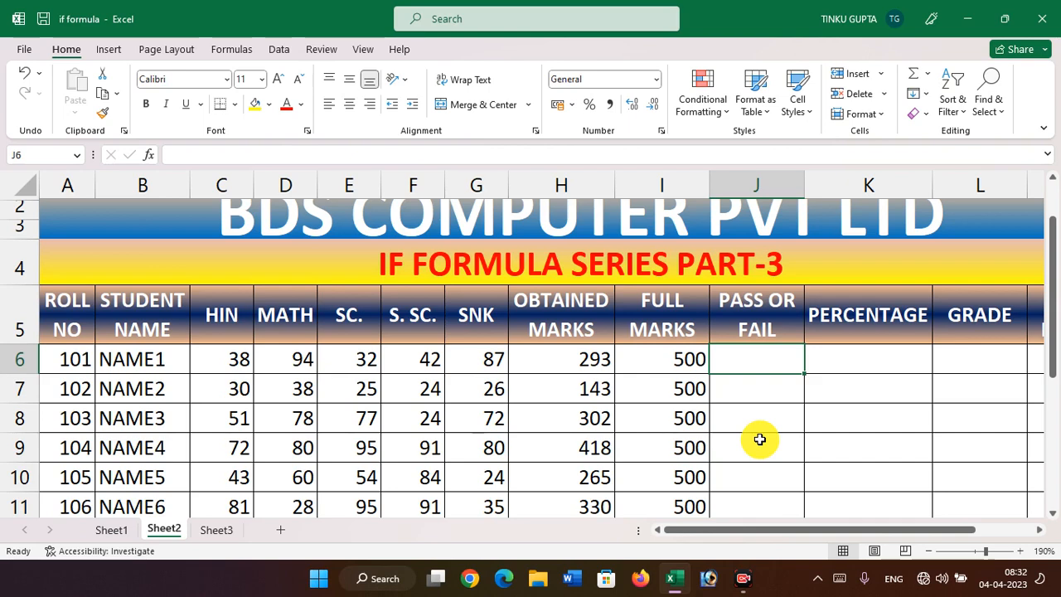
Begin an IF formula in J6 with a nested OR test whose first condition is C6<30
text(if)
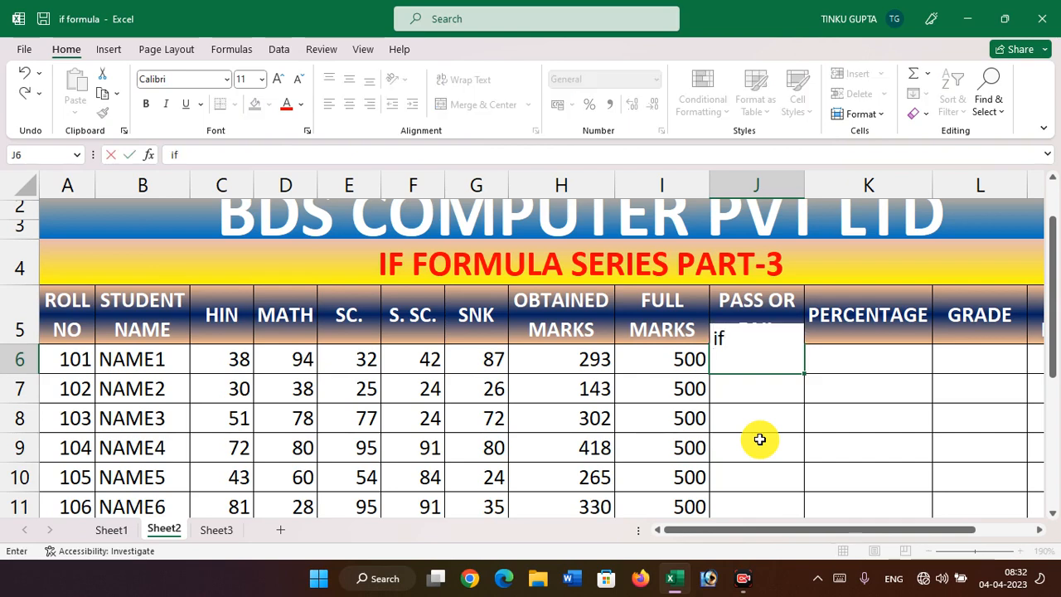
key(Escape)
text(=i)
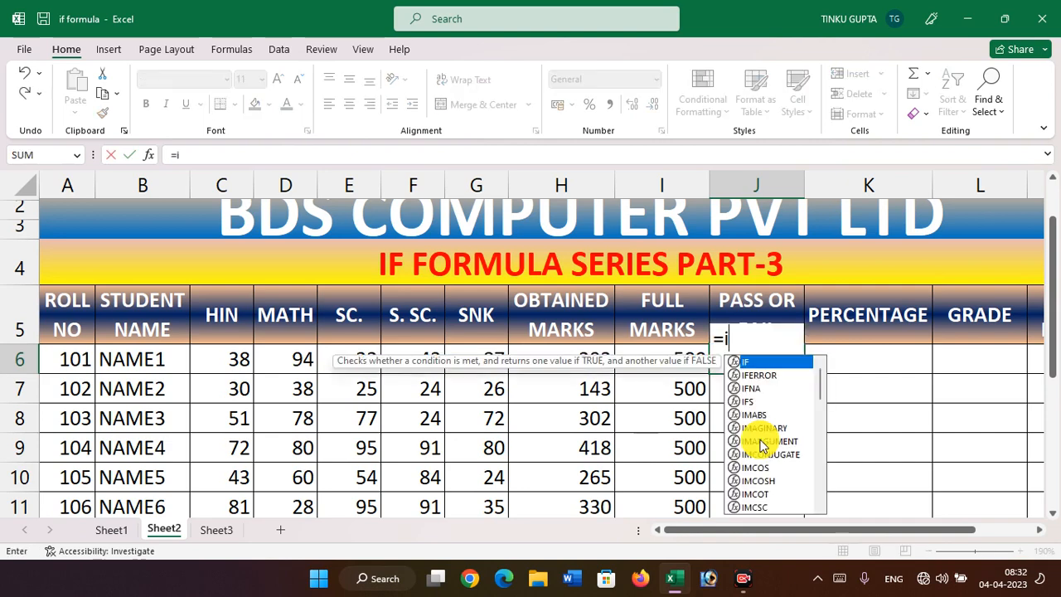
text(f)
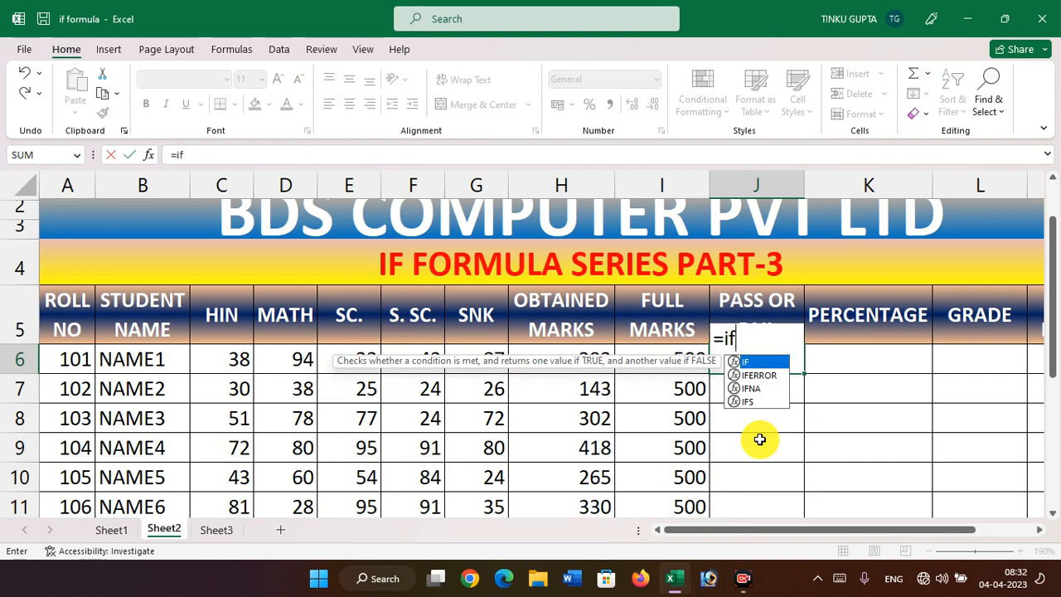
text(()
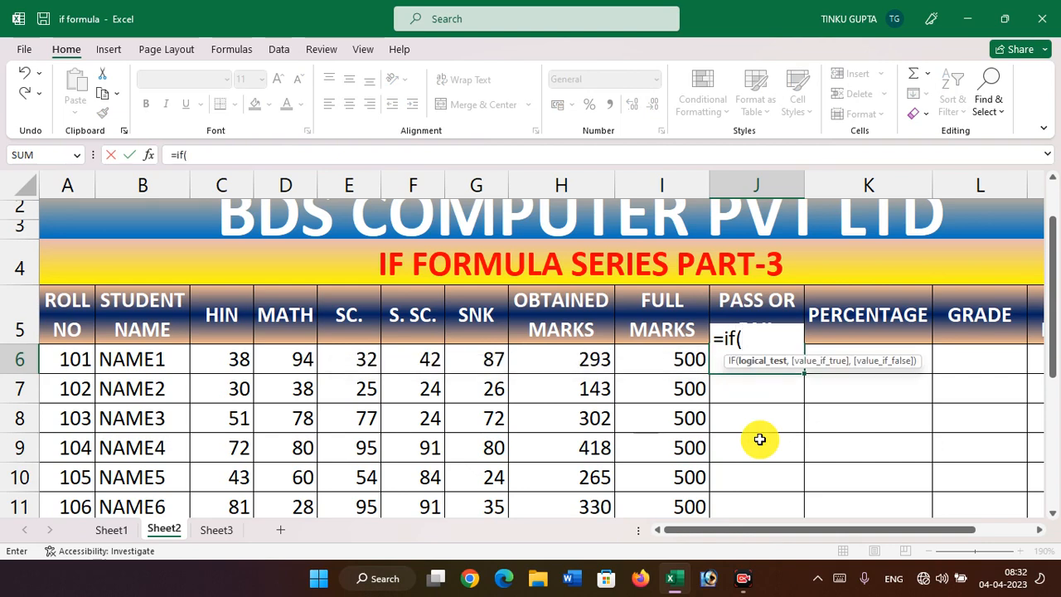
text(or)
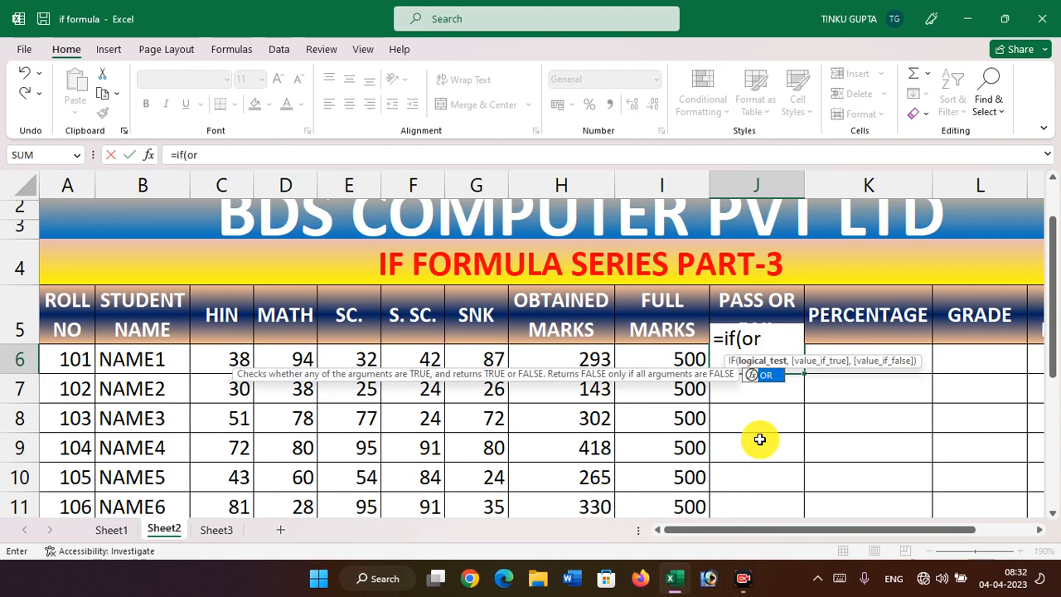
text(()
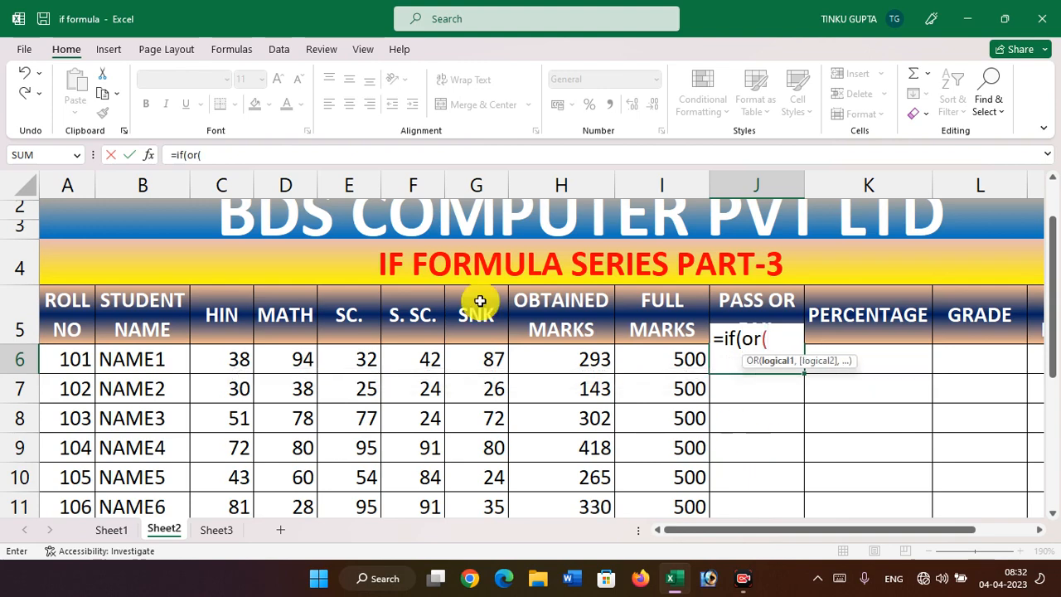
click(234, 387)
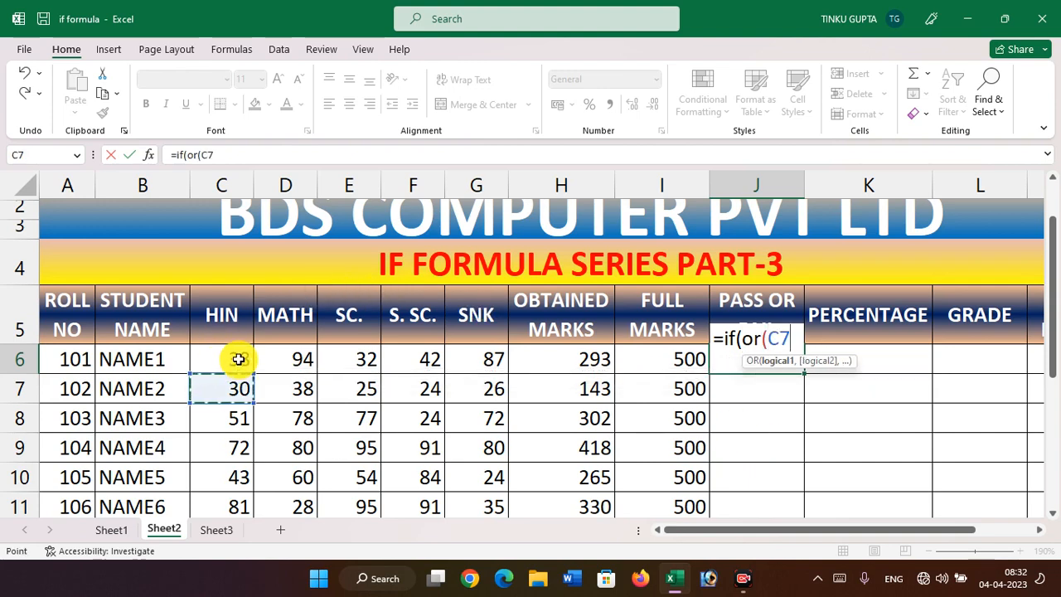
click(235, 351)
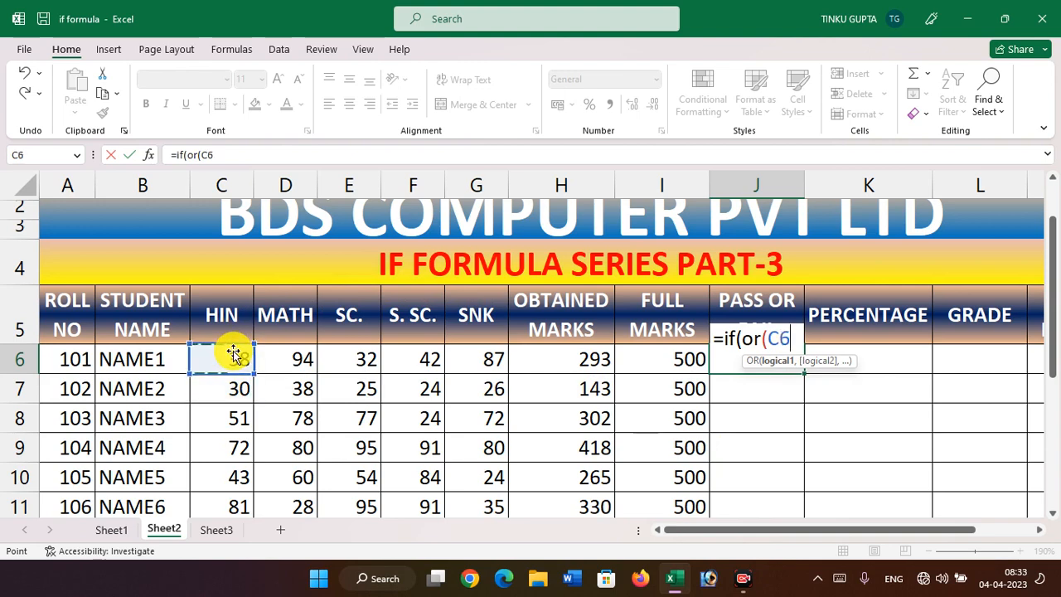
text(<)
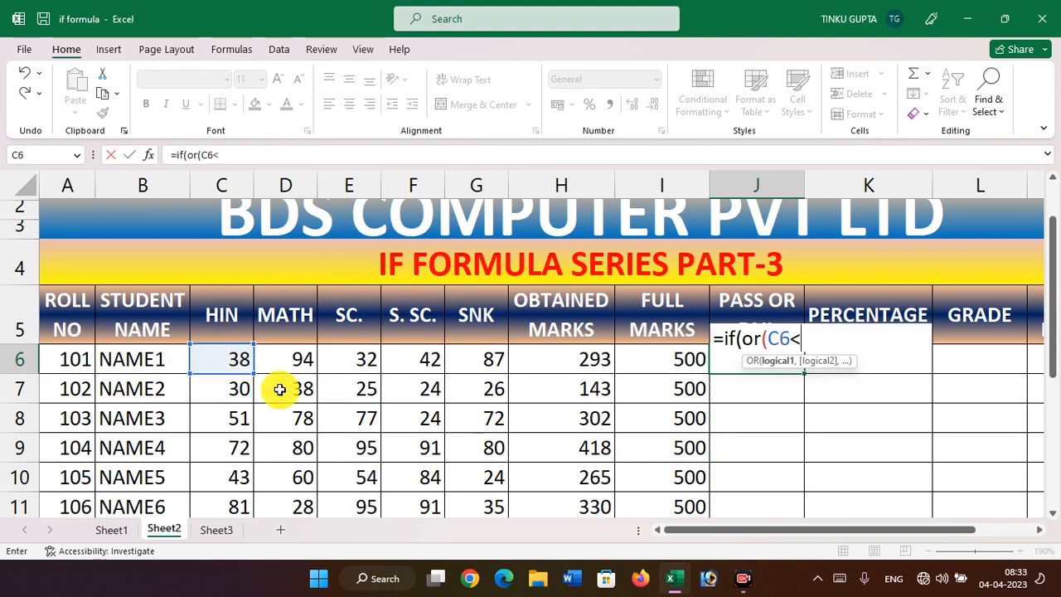
text(30,)
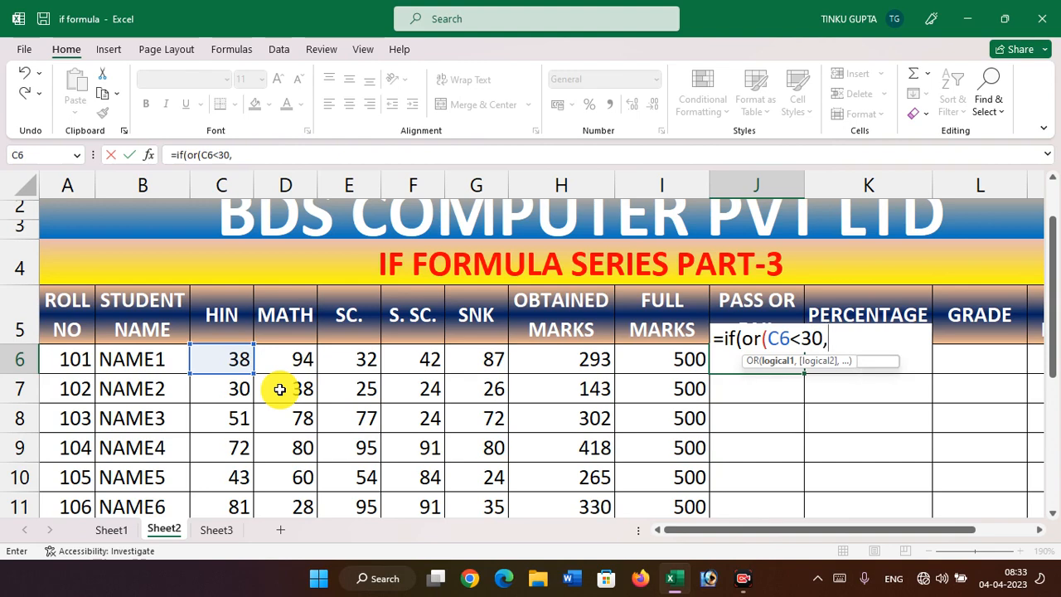
click(280, 389)
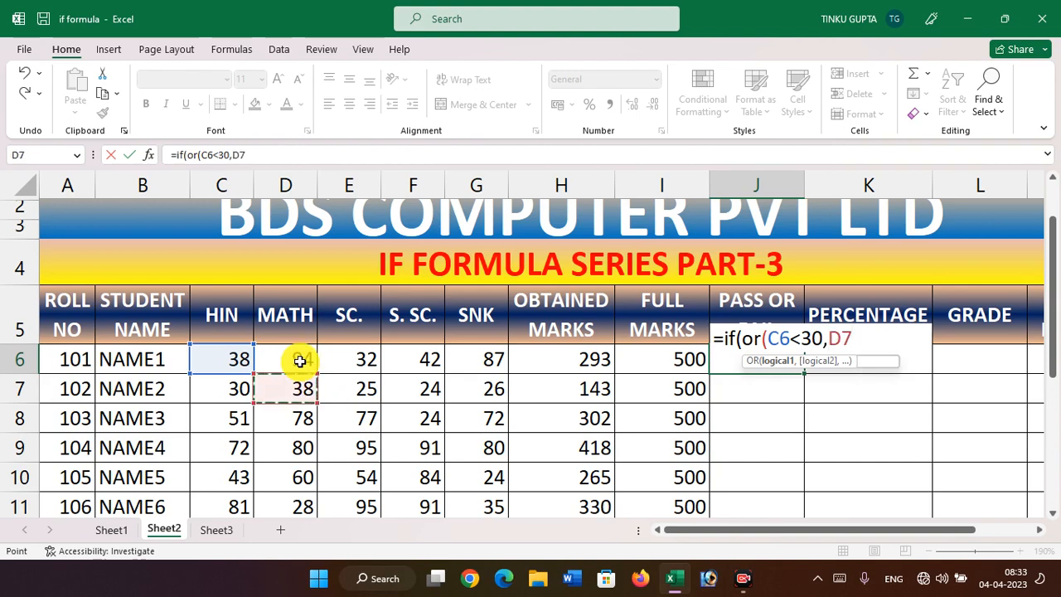
text(<30)
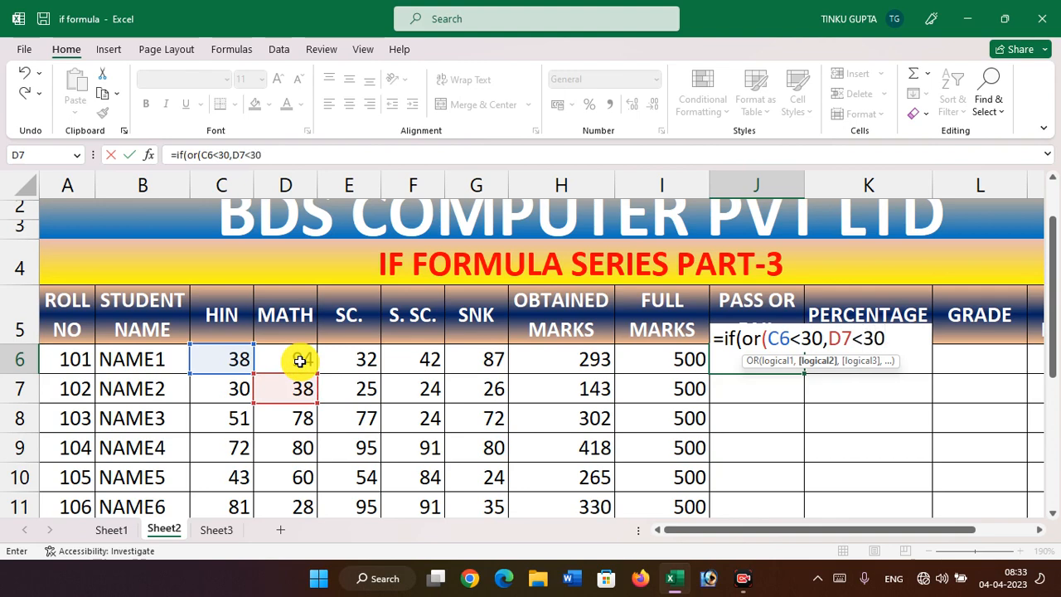
key(BackSpace)
key(BackSpace)
key(BackSpace)
key(BackSpace)
key(BackSpace)
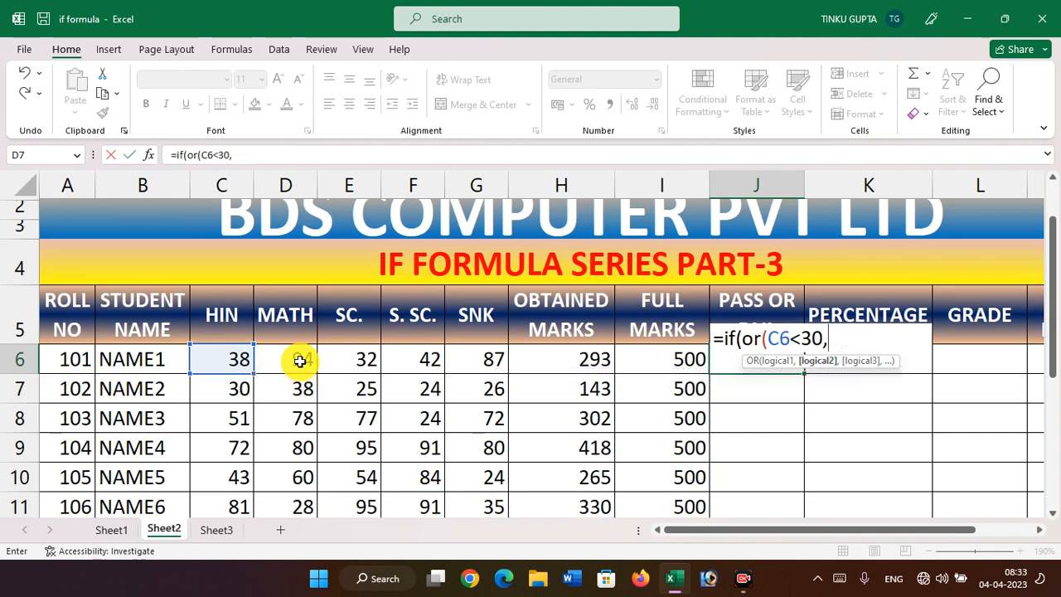
Add the MATH and SC. conditions D6<30 and E6<30 to the OR test in J6
click(300, 361)
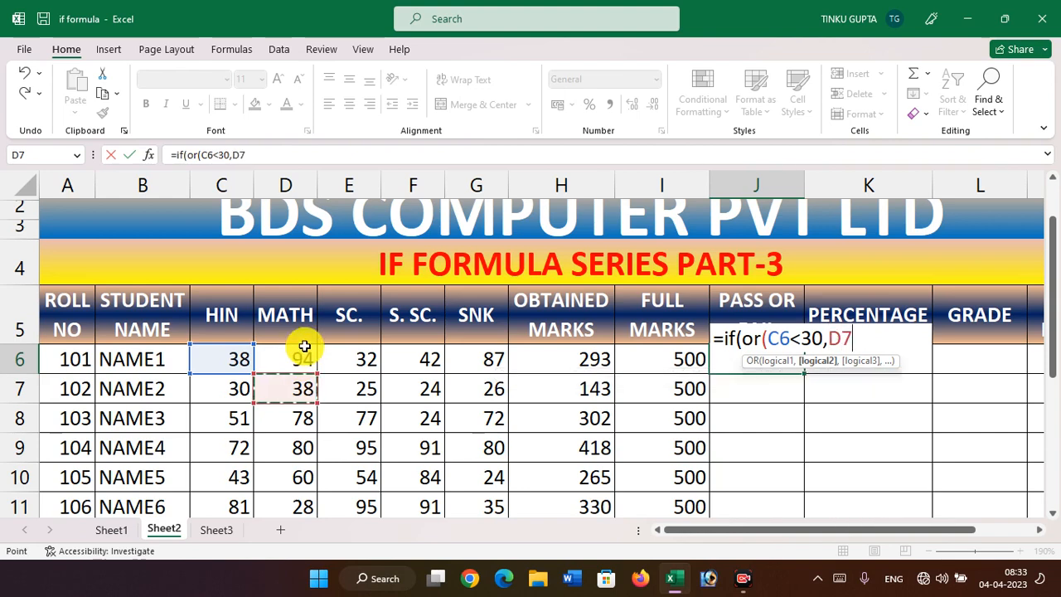
click(304, 345)
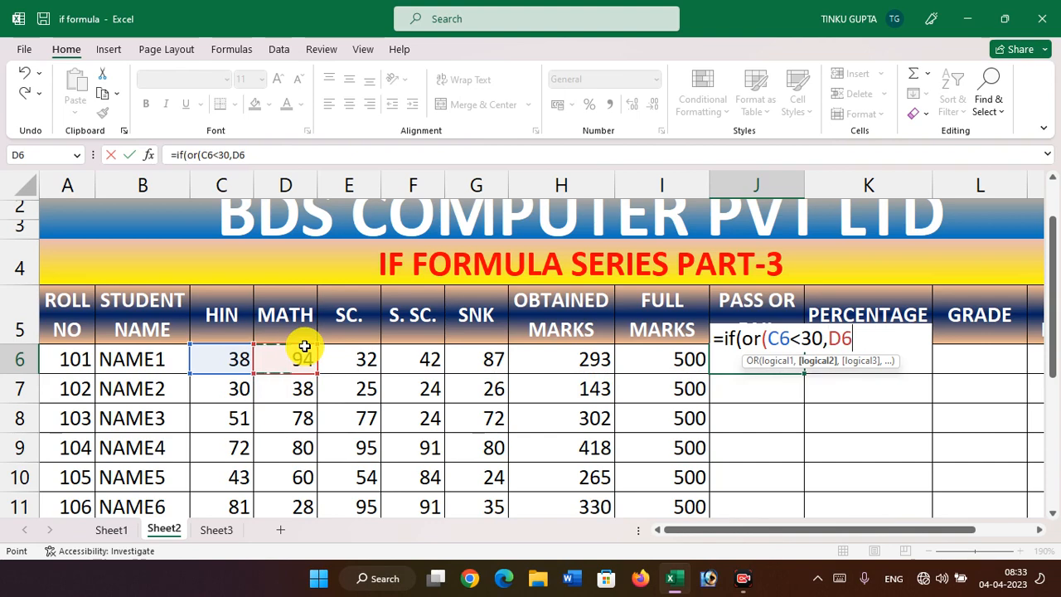
text(<30,)
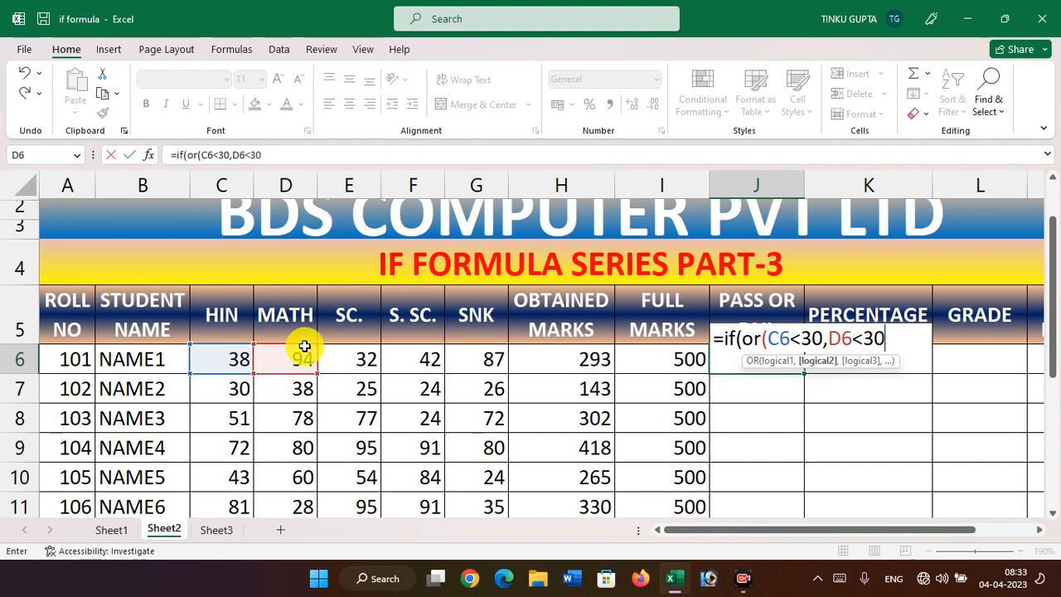
click(360, 352)
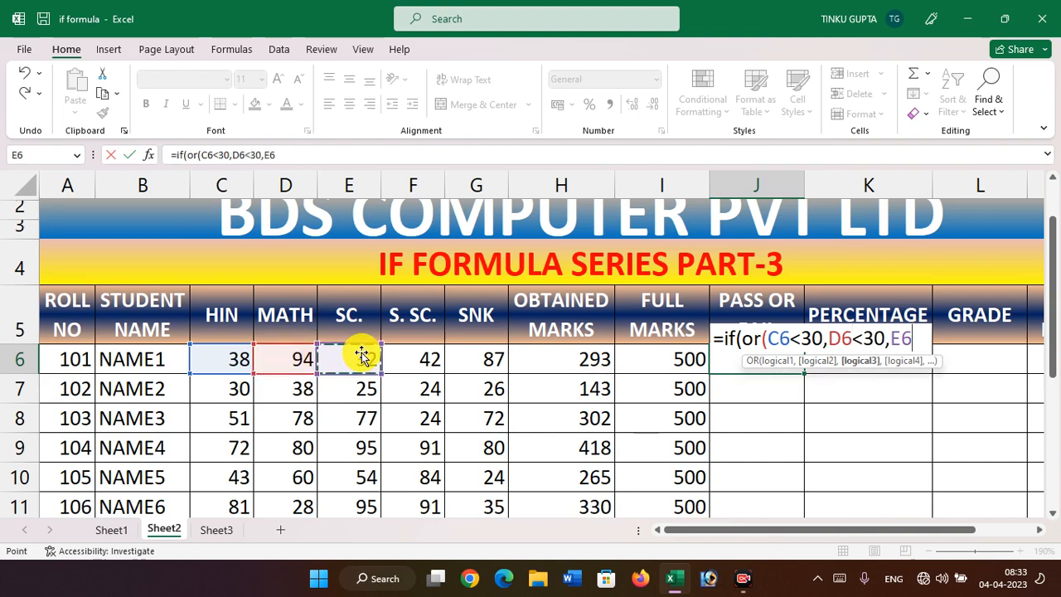
text(<30)
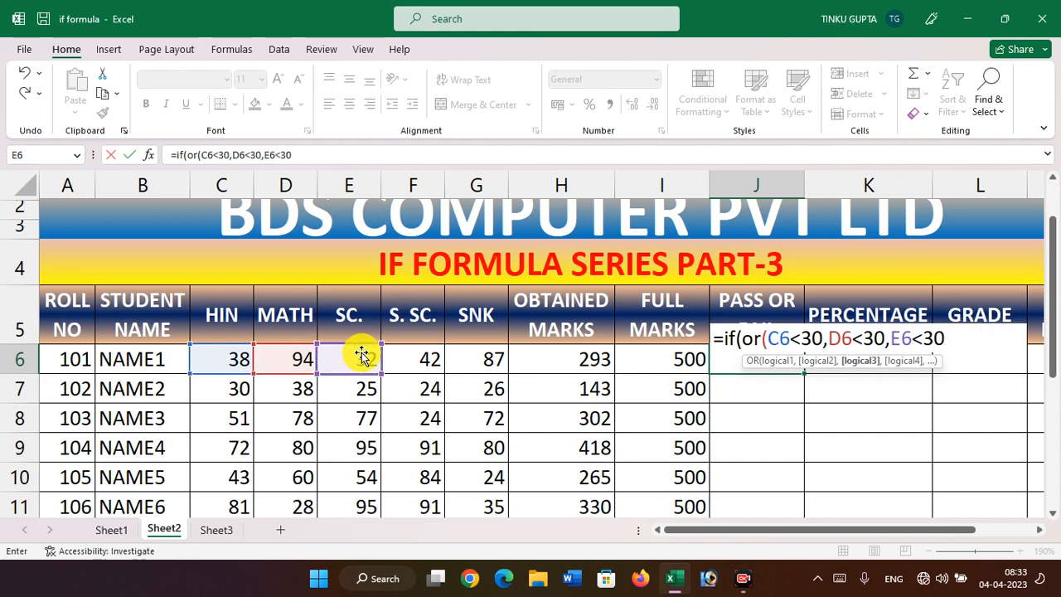
text(,)
Add the S. SC. condition F6<30 to the OR test in J6
click(426, 375)
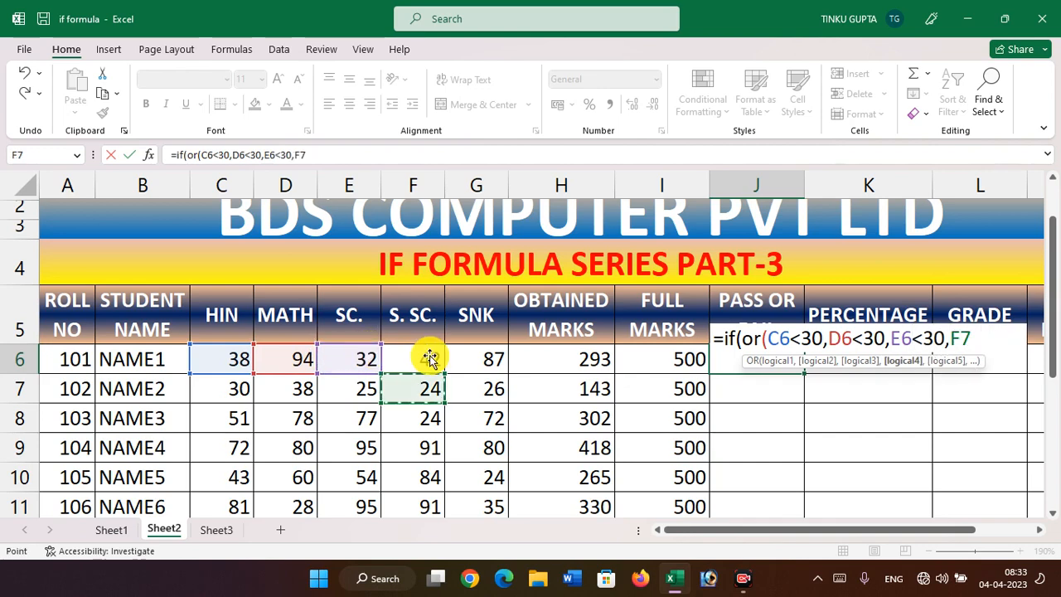
click(427, 355)
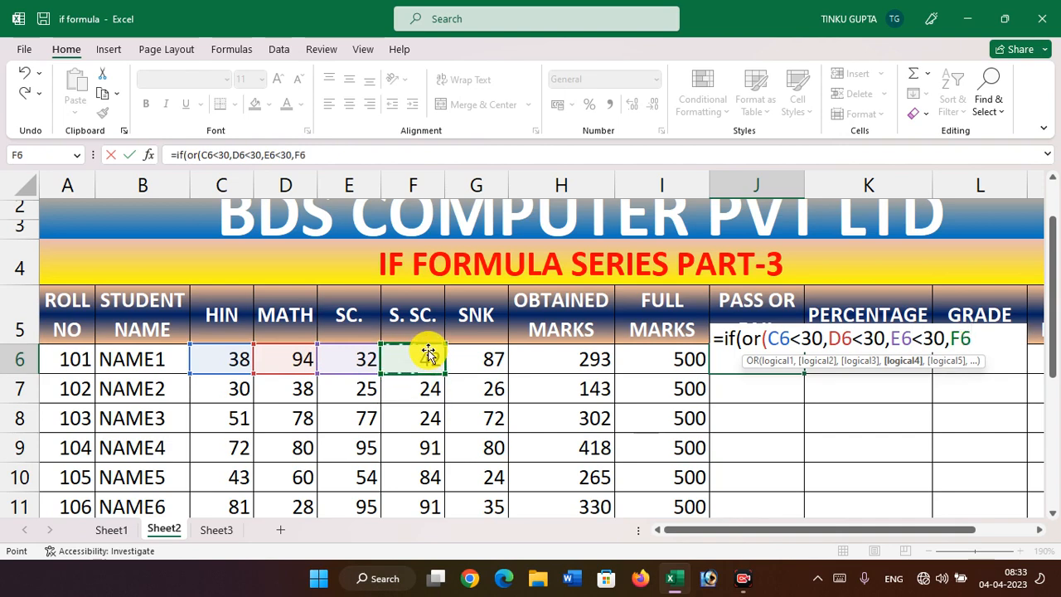
text(<30,)
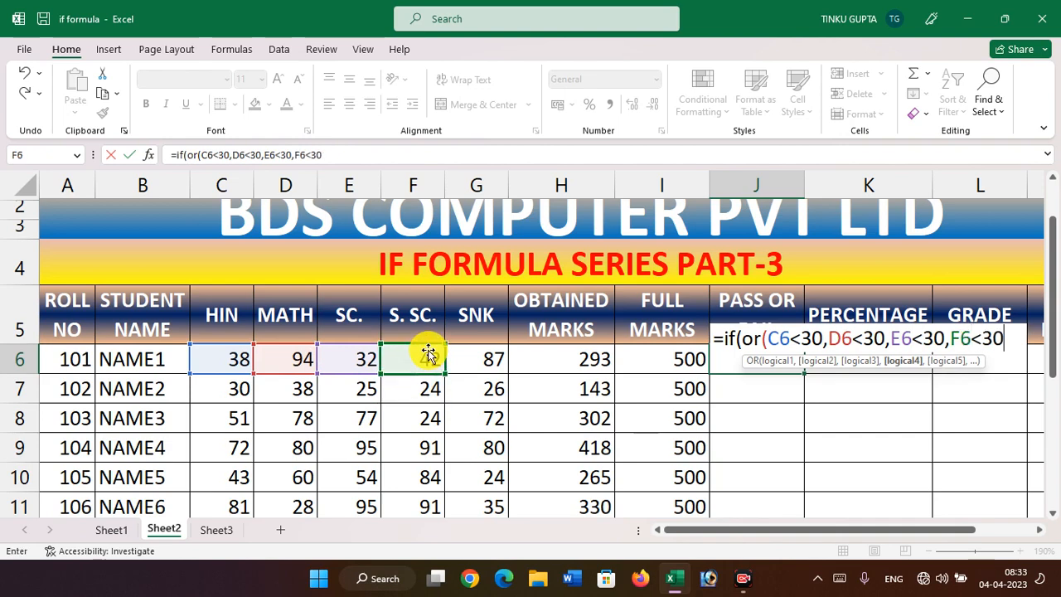
Add the SNK condition G6<30 as the last one in J6's OR test and close the OR parenthesis
click(484, 354)
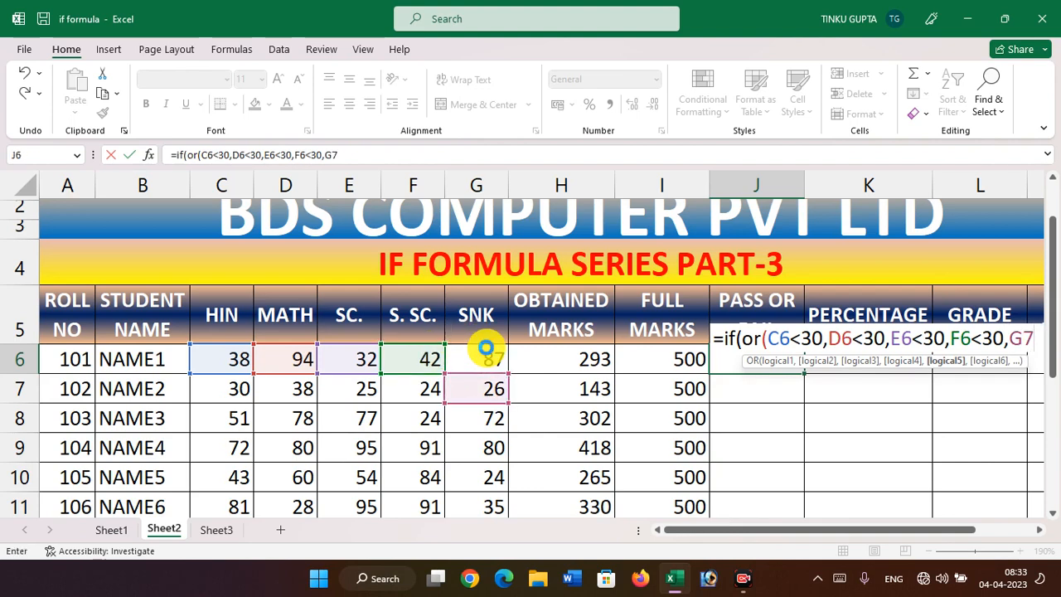
key(Return)
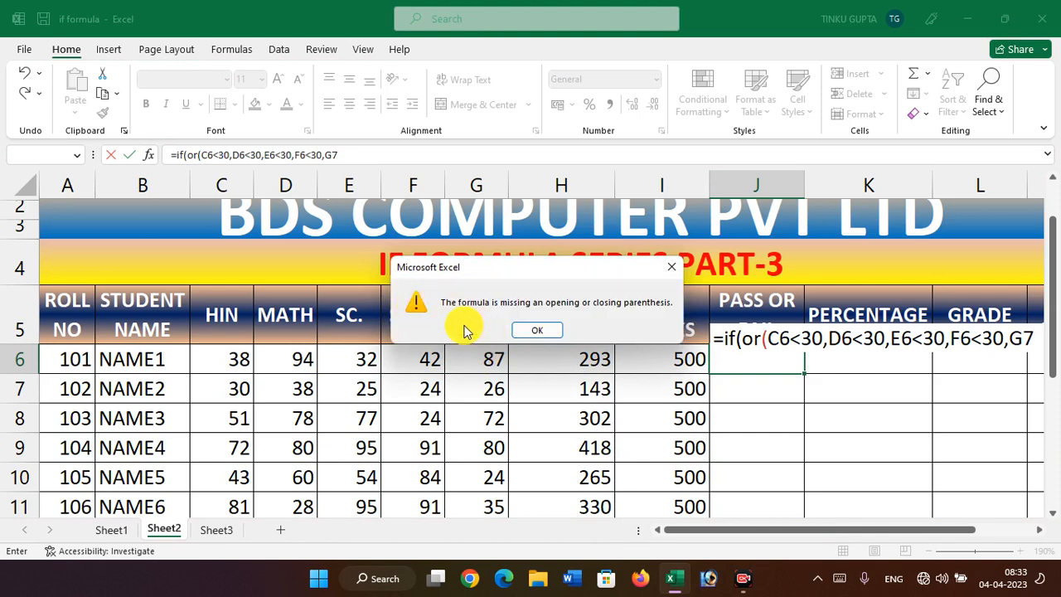
click(539, 331)
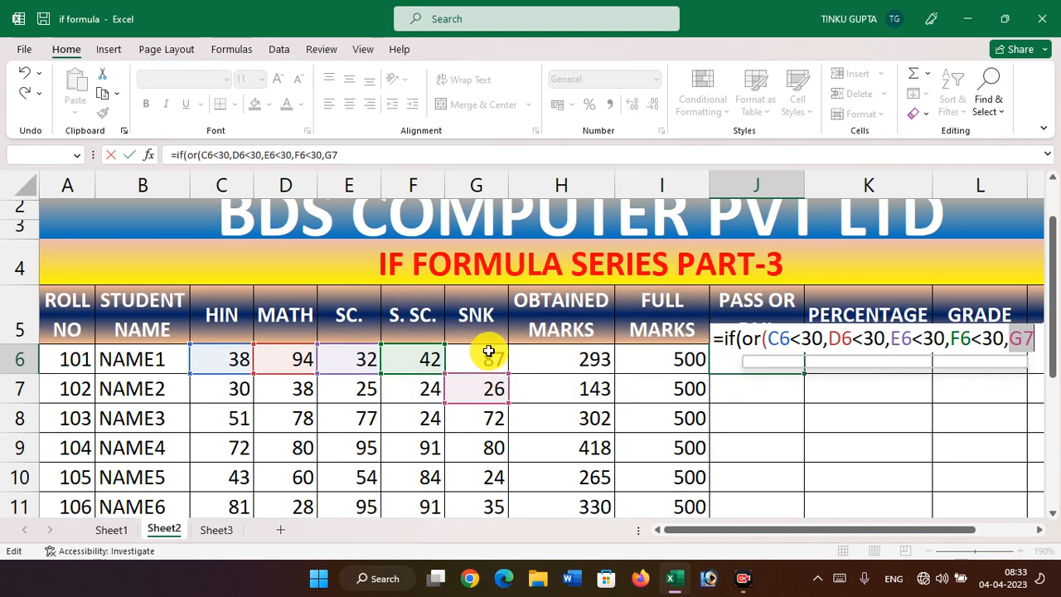
key(BackSpace)
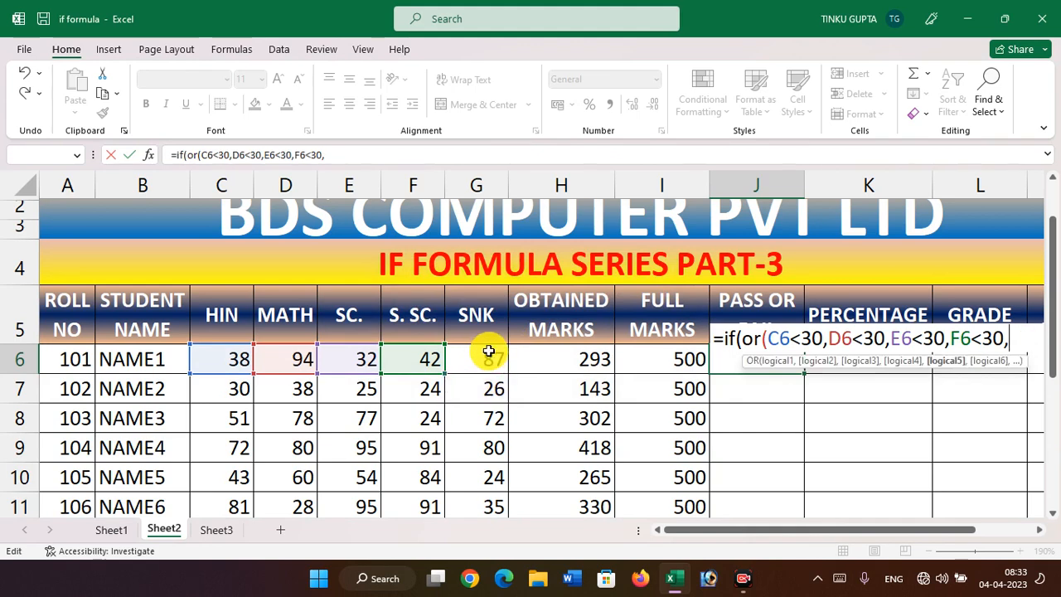
click(494, 355)
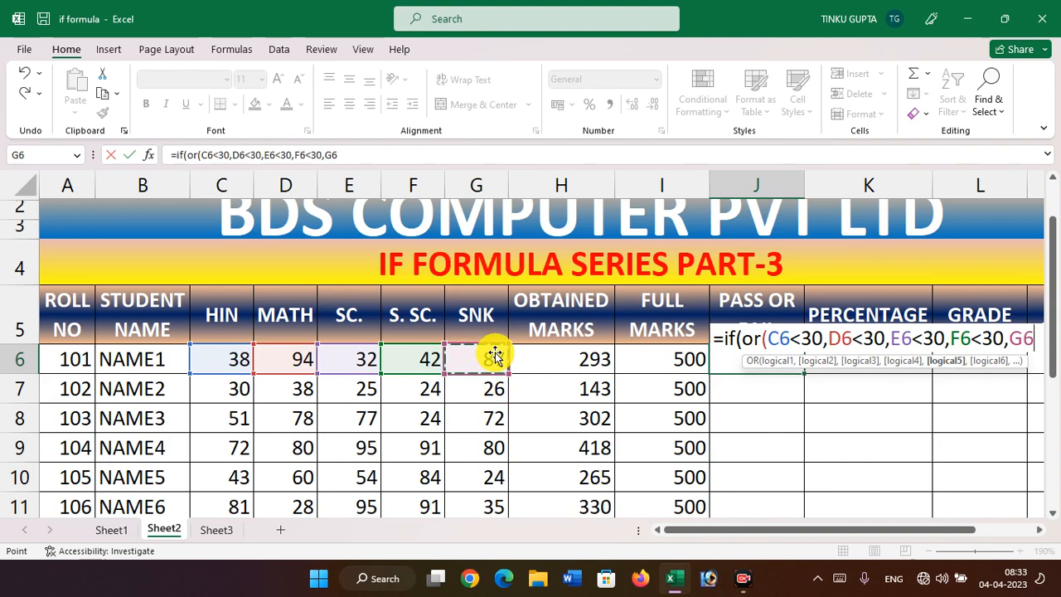
text(<)
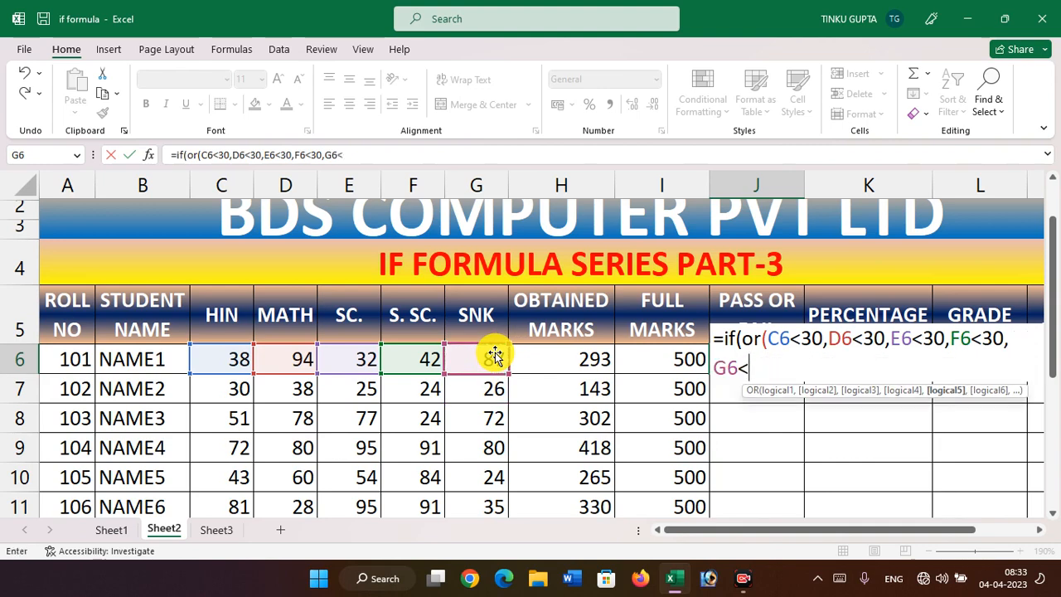
text(30)
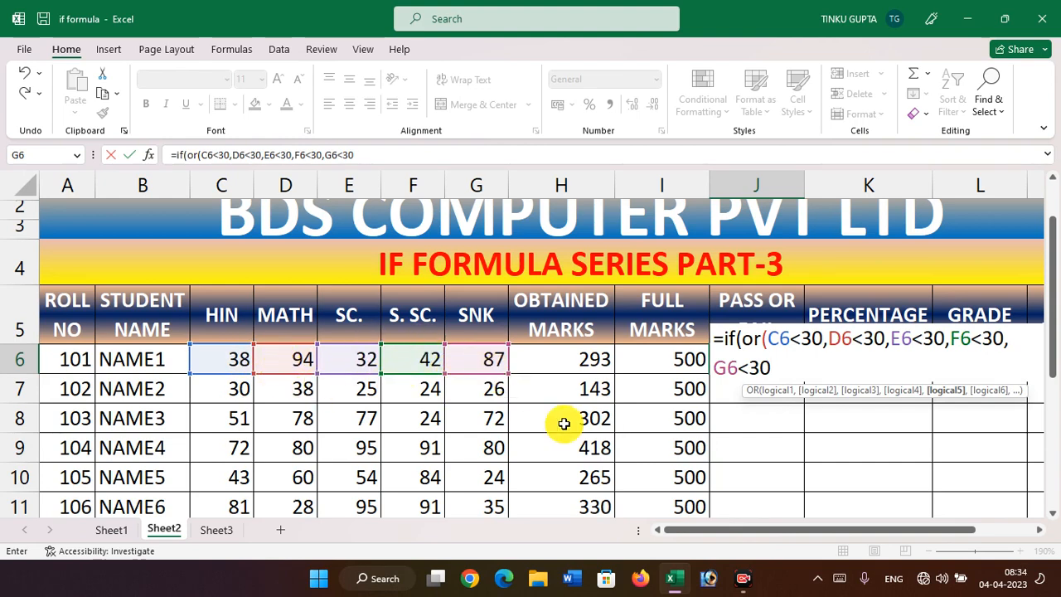
text())
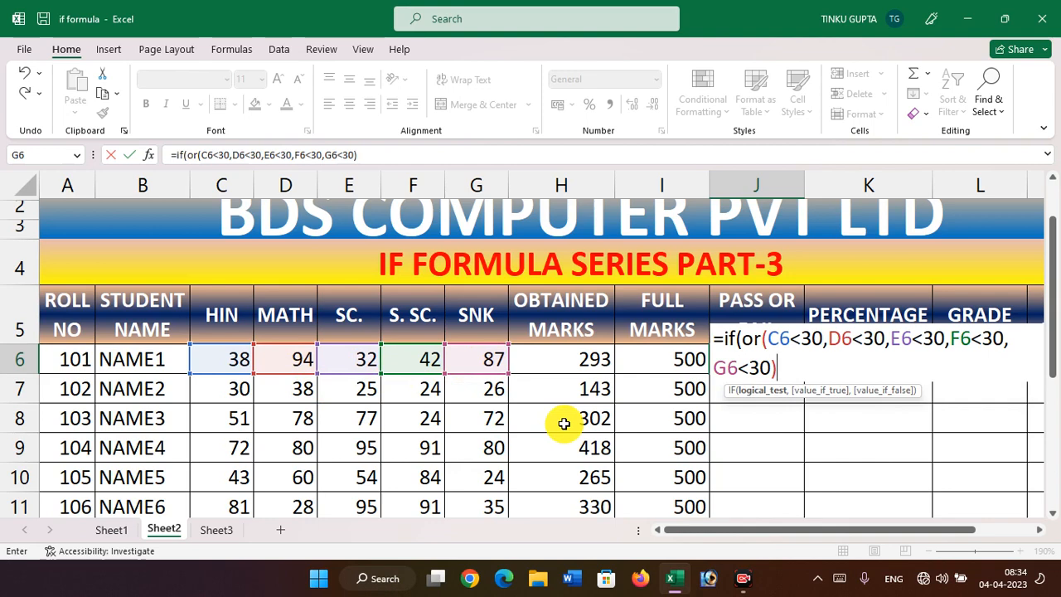
Complete the IF formula in J6 with "fail" as the true value and "pass" as the false value
text(,")
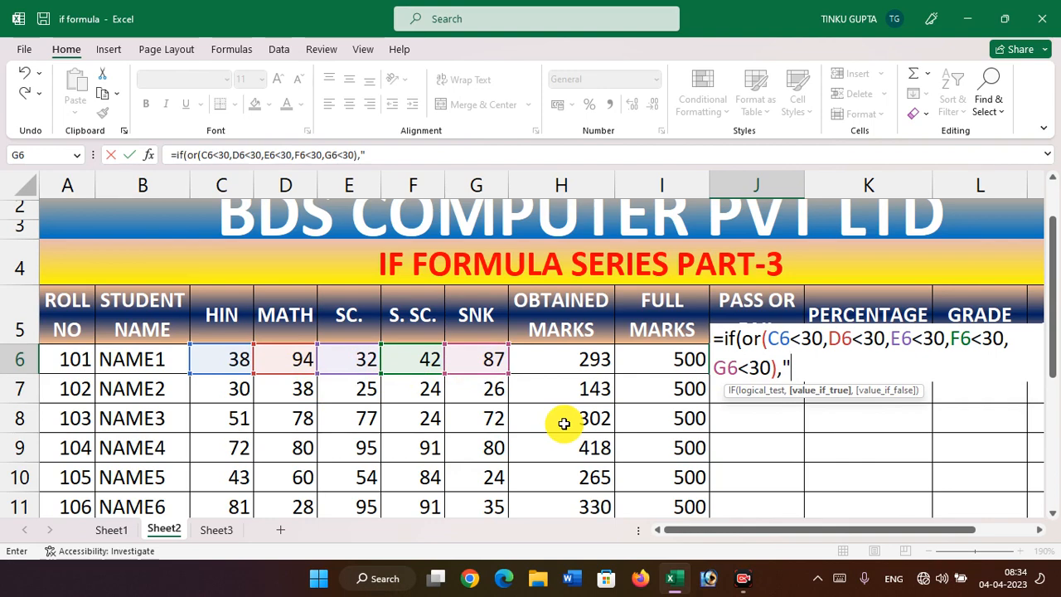
text(fail",)
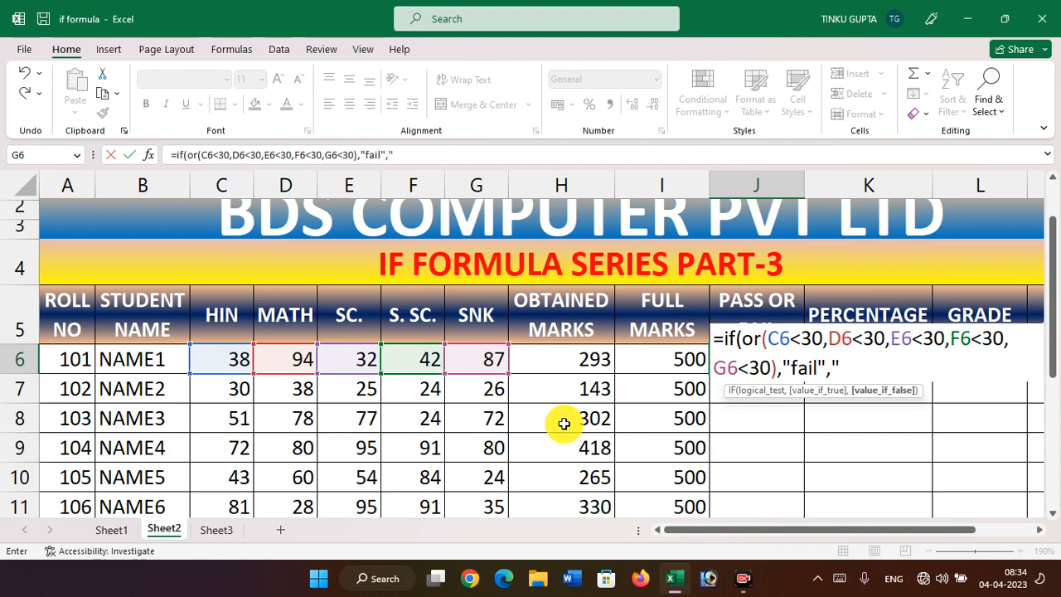
text(pass"))
key(Return)
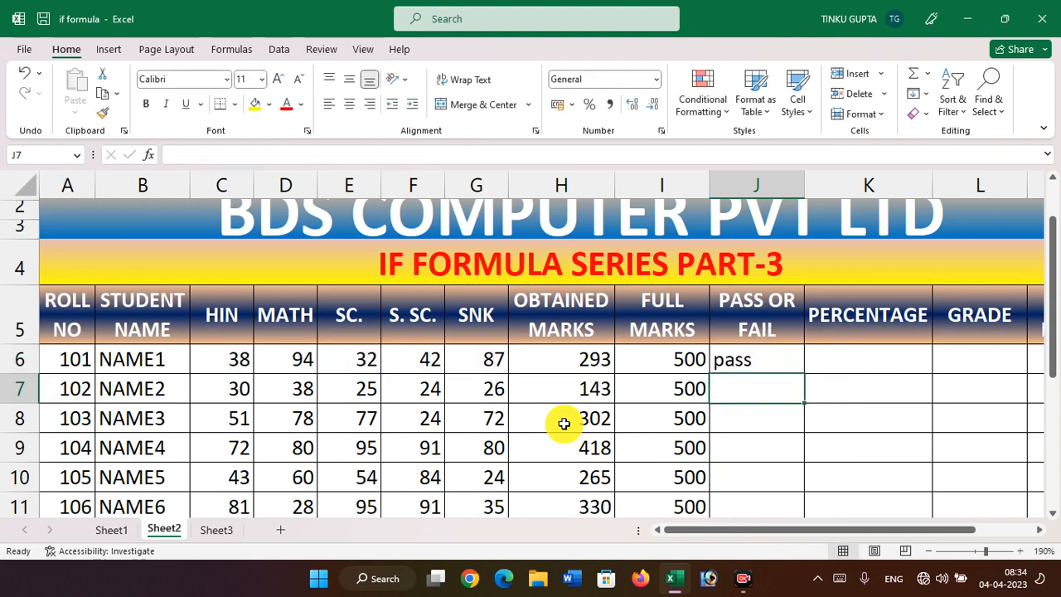
Change the first student's SC. mark in E6 to 25 to test the pass-or-fail formula
click(756, 346)
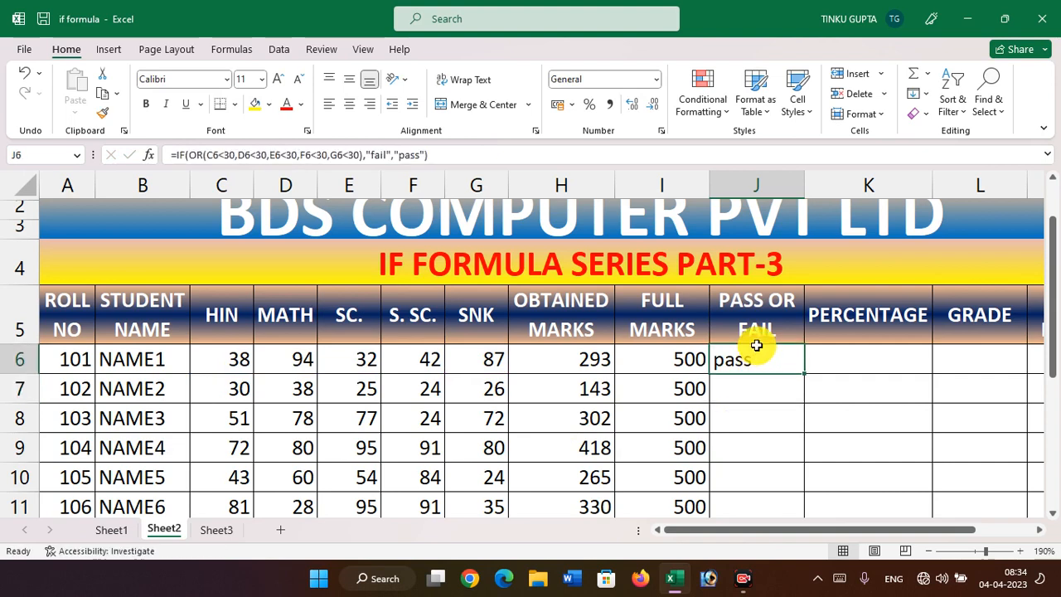
click(358, 377)
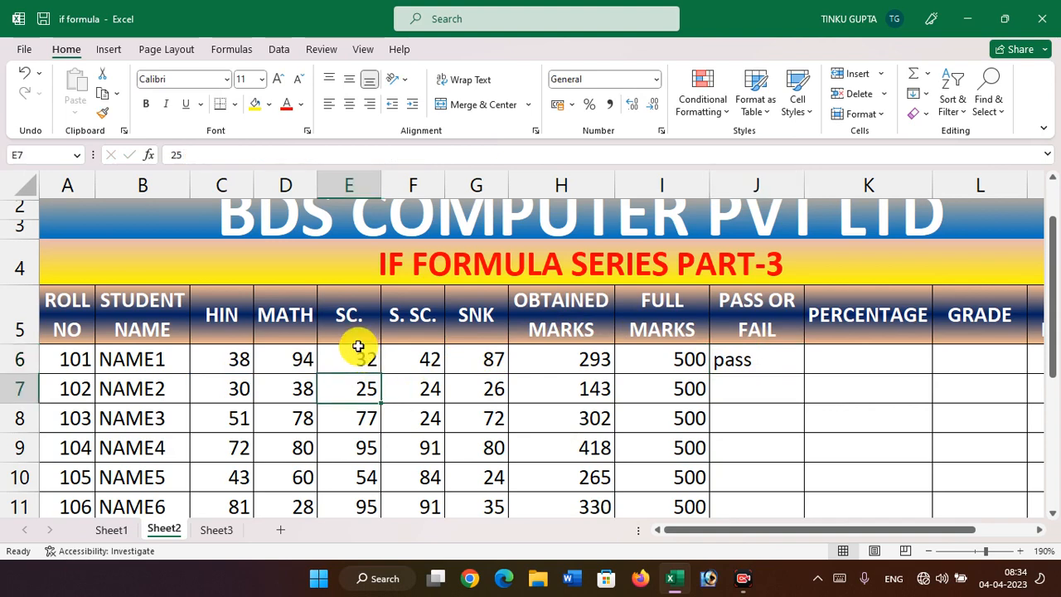
click(358, 348)
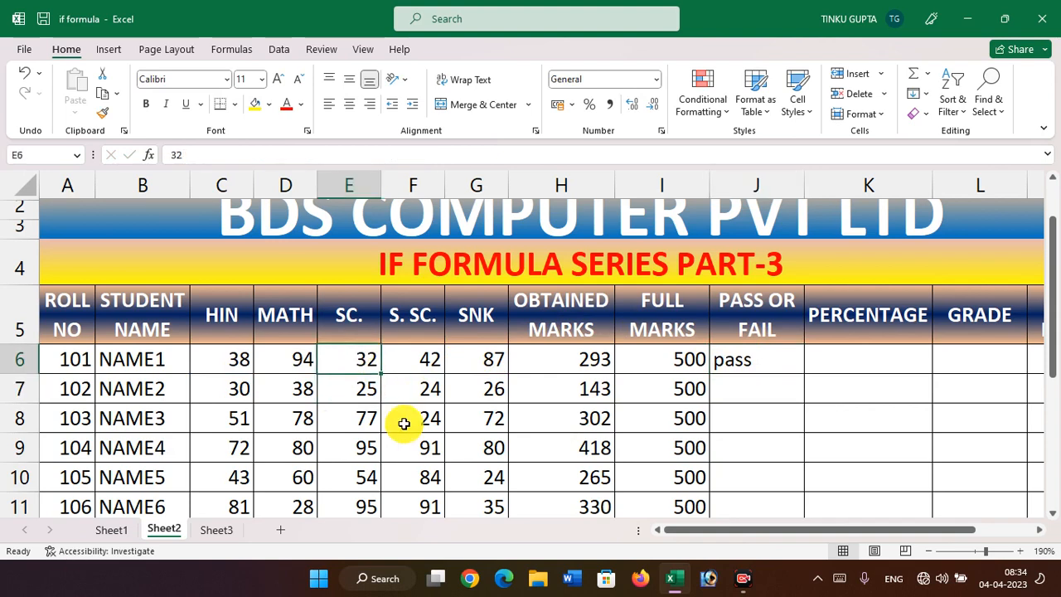
text(25)
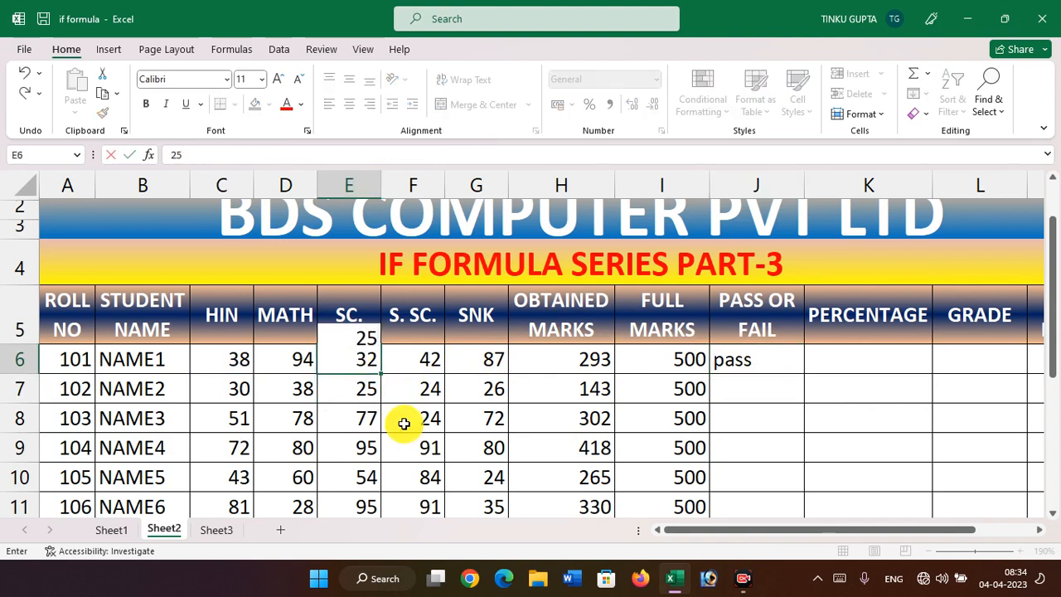
key(Escape)
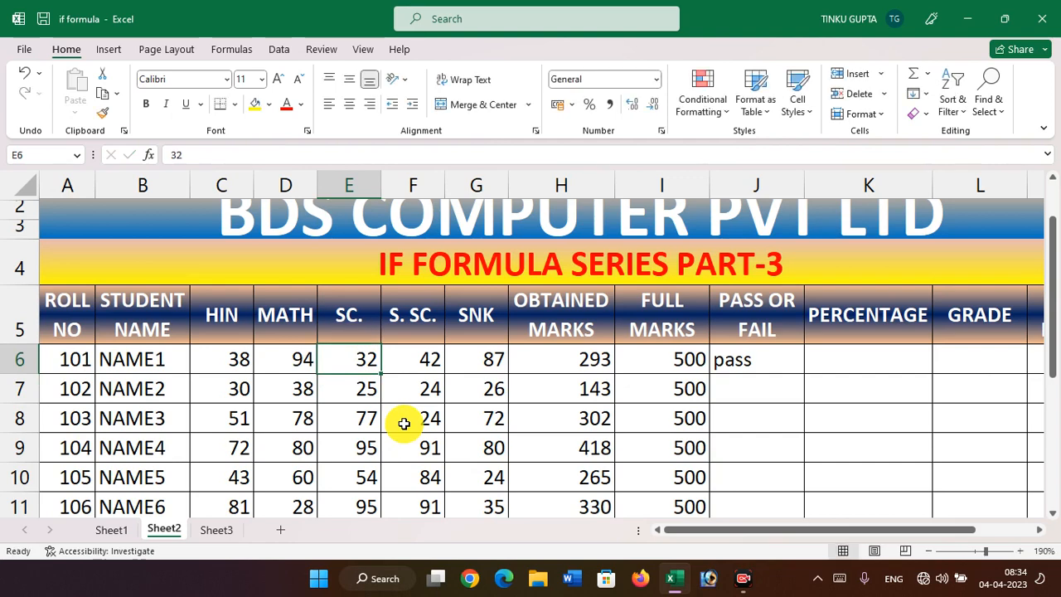
key(Delete)
text(25)
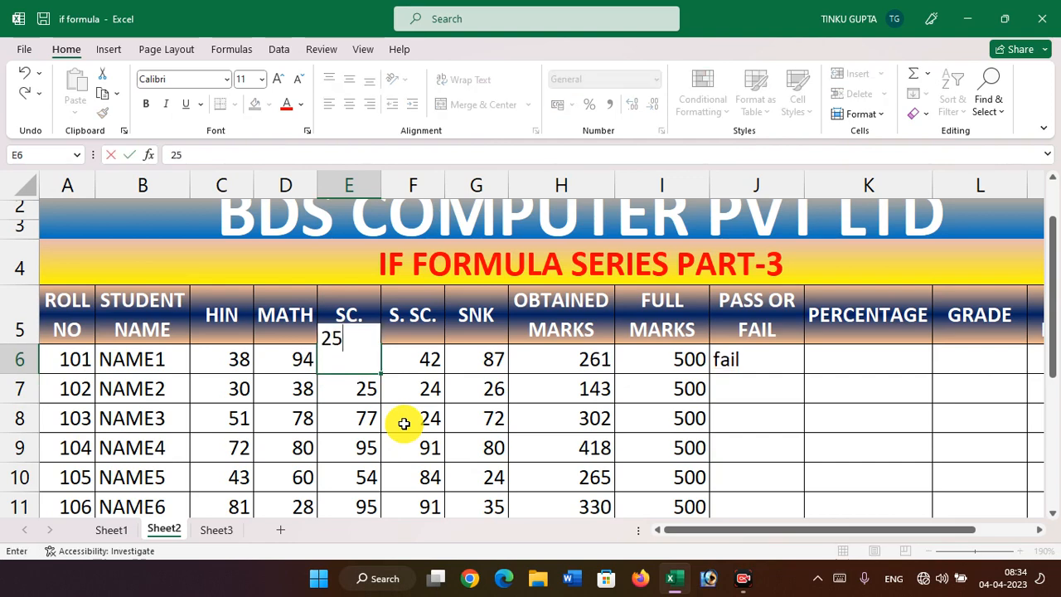
key(Return)
Fill the pass-or-fail formula from J6 down through J13 for all listed students
click(756, 383)
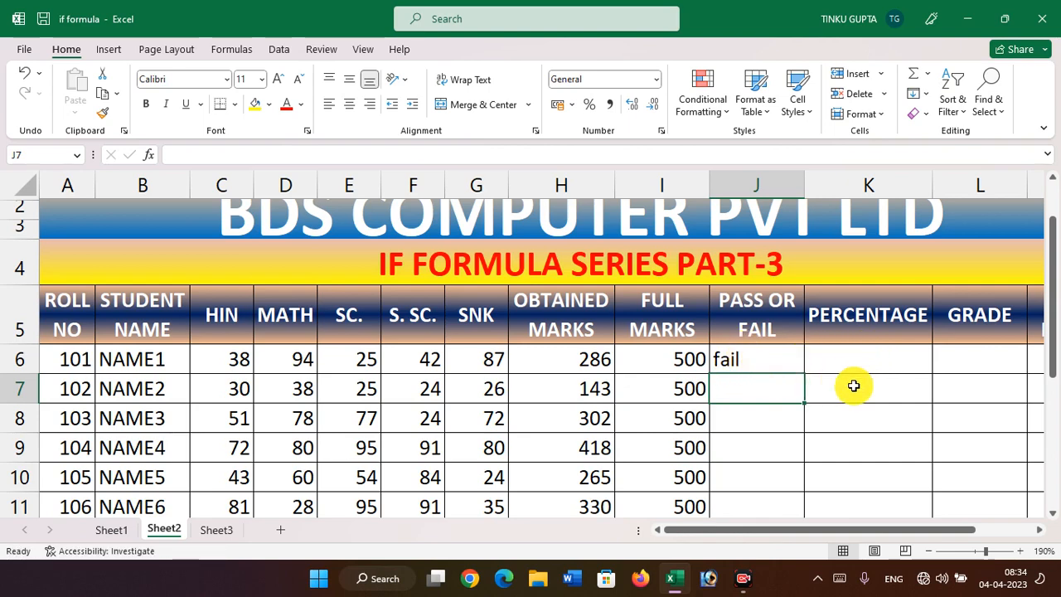
key(Up)
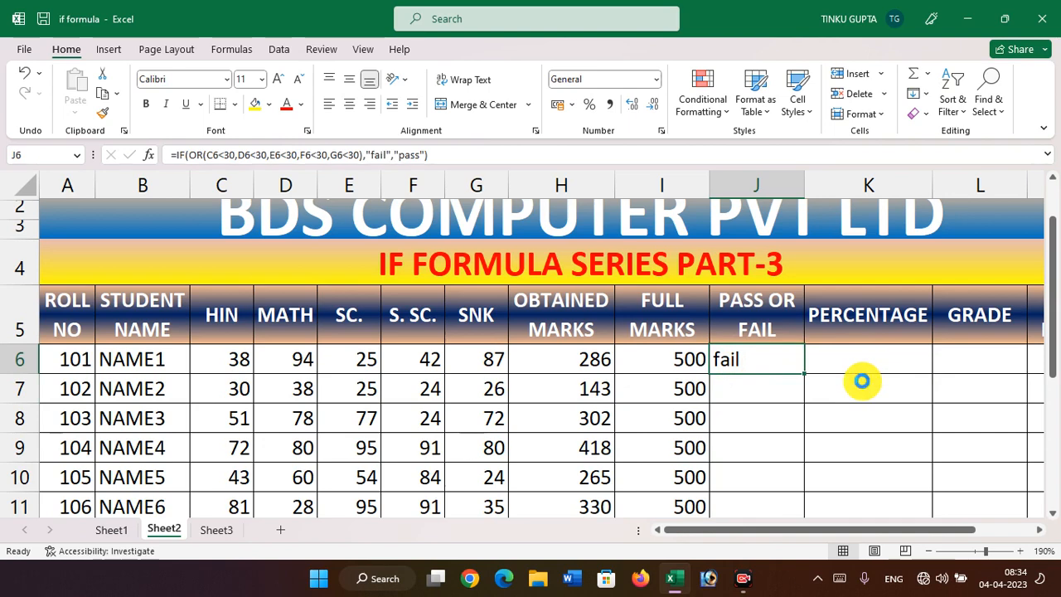
ctrl+scroll(862, 380, down, 2)
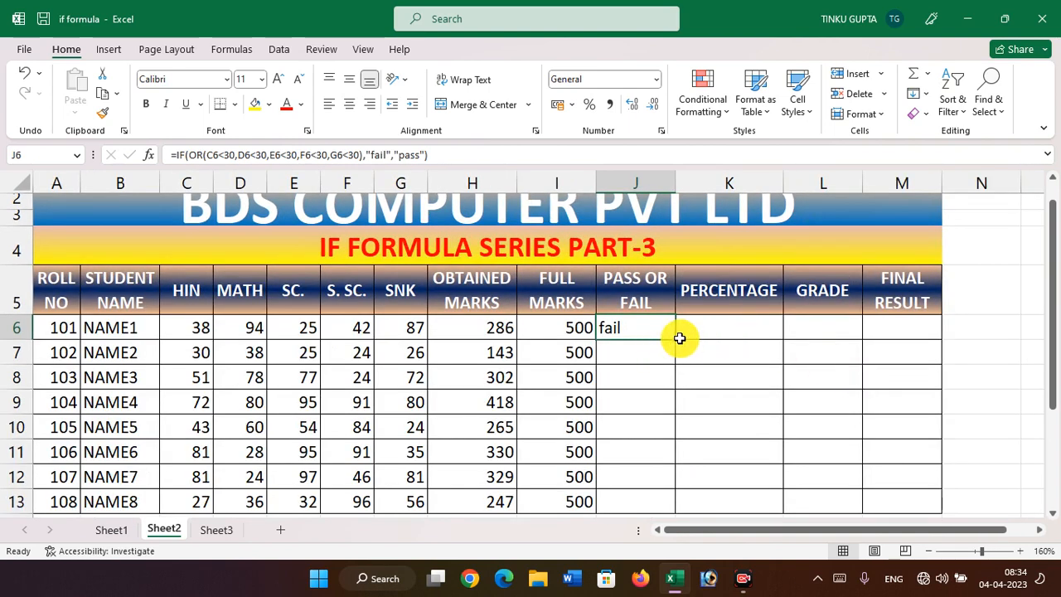
drag(677, 338, 675, 512)
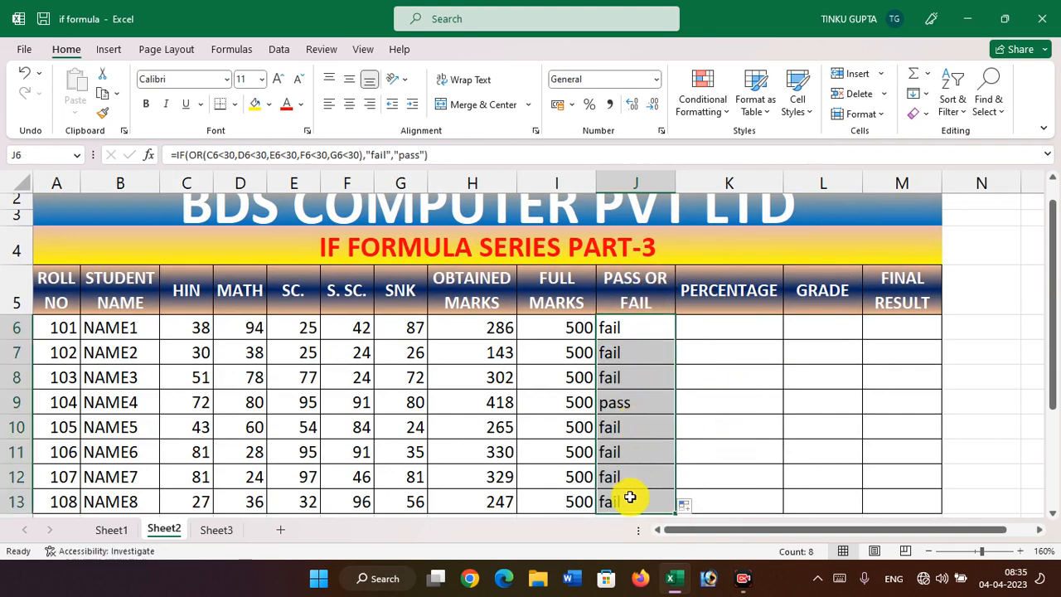
Compare the pass-or-fail results in J7 and J9 with the subject marks in rows 7 and 9
click(620, 358)
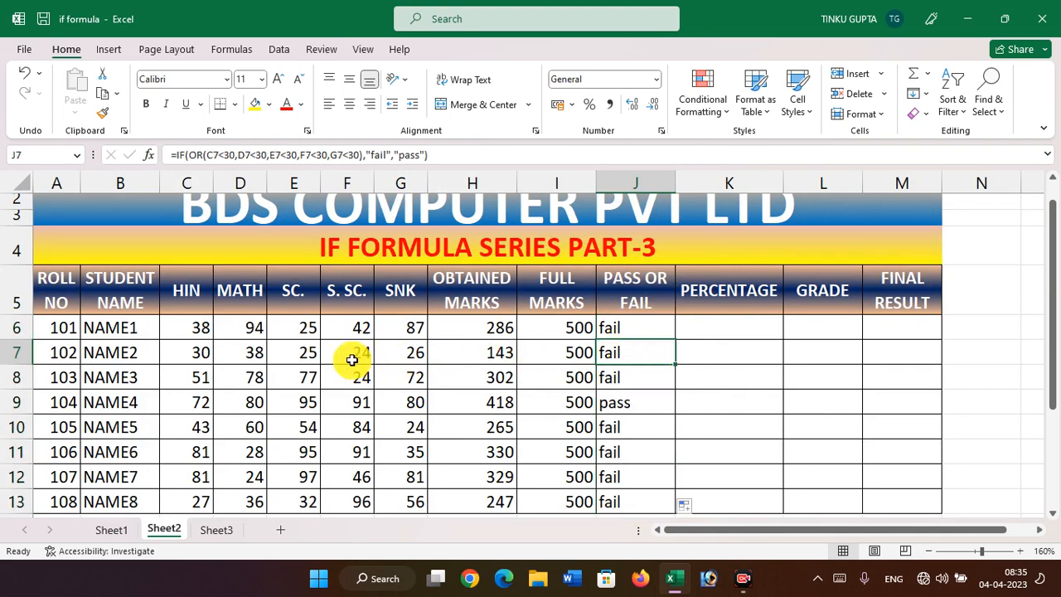
click(303, 354)
click(362, 354)
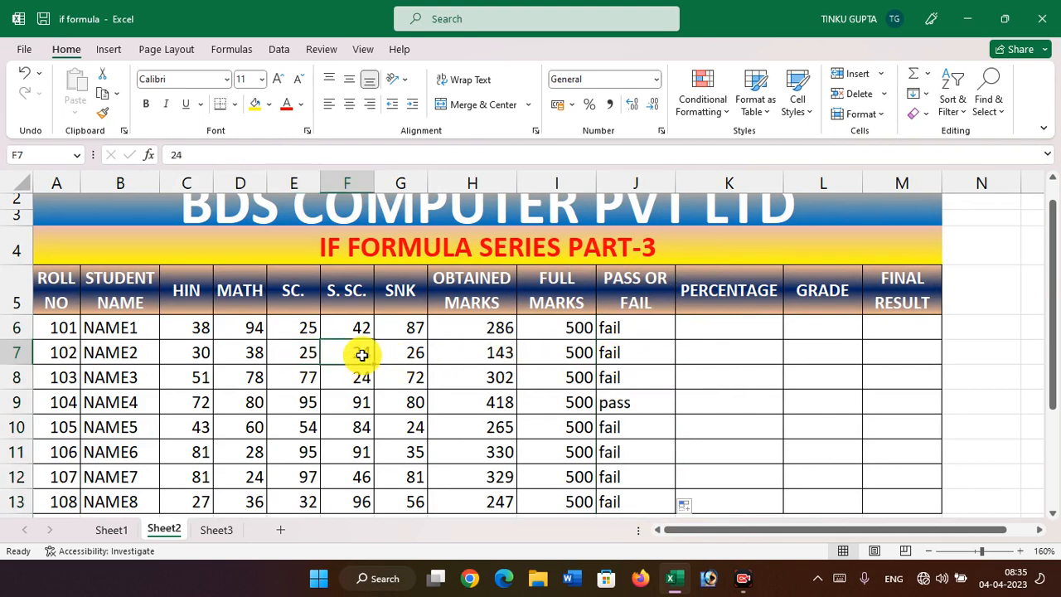
click(620, 402)
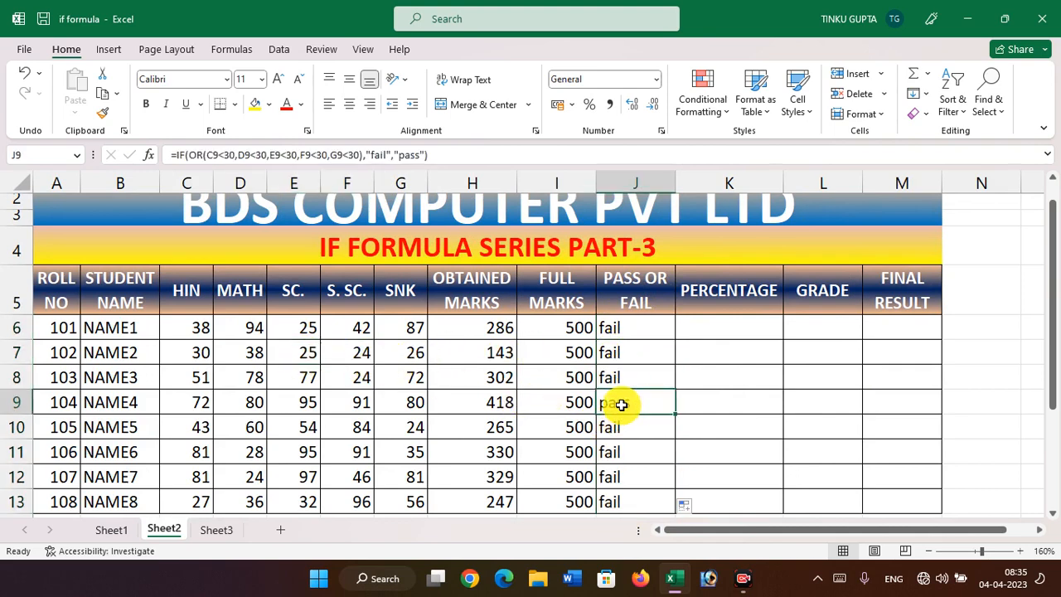
drag(203, 402, 424, 412)
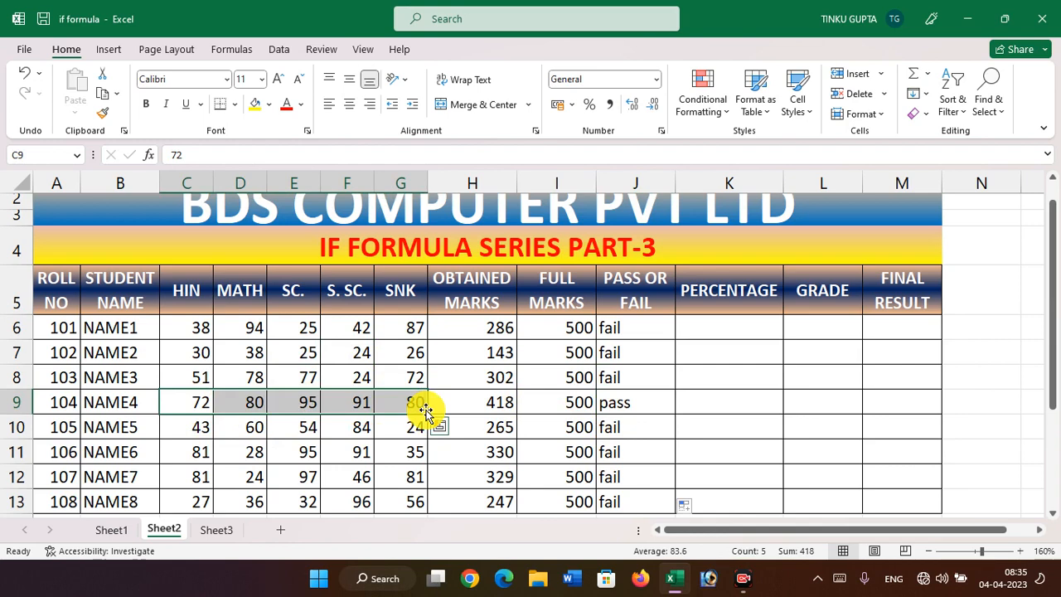
Enter the formula =H6/I6*100 in K6 to calculate the first student's percentage
click(722, 323)
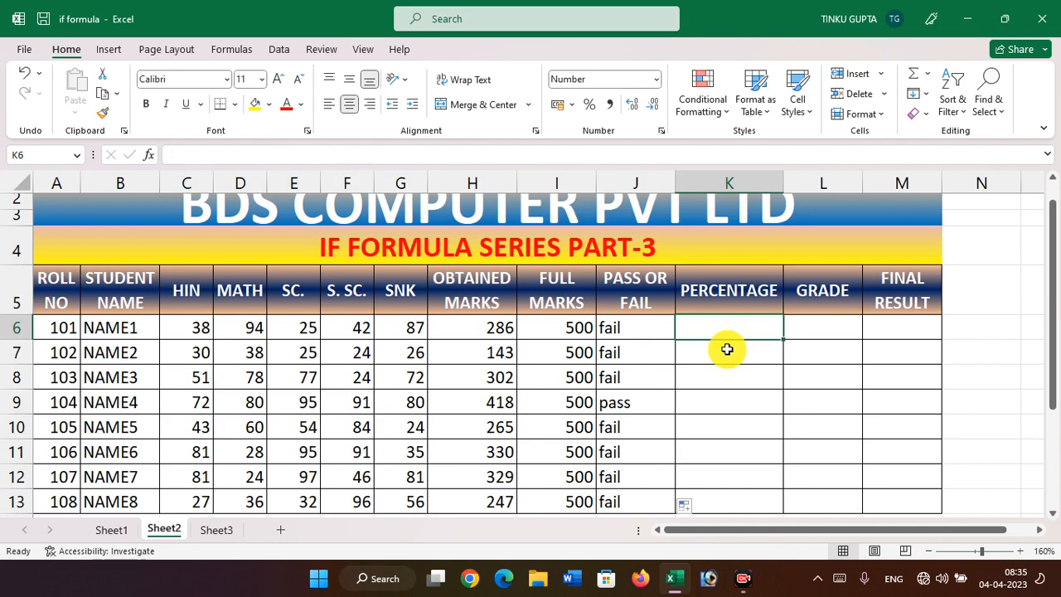
text(=)
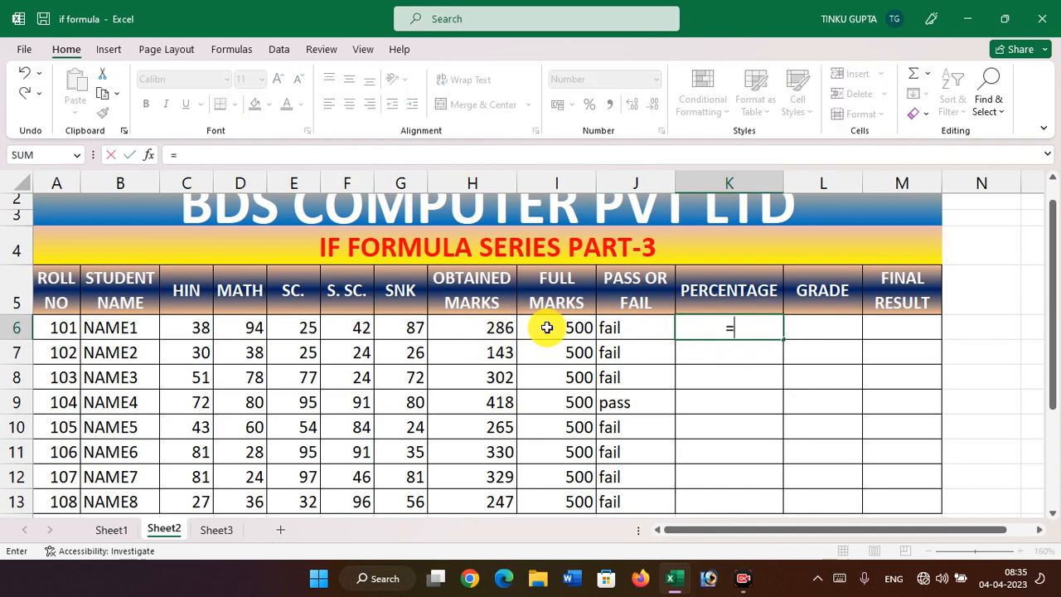
click(495, 328)
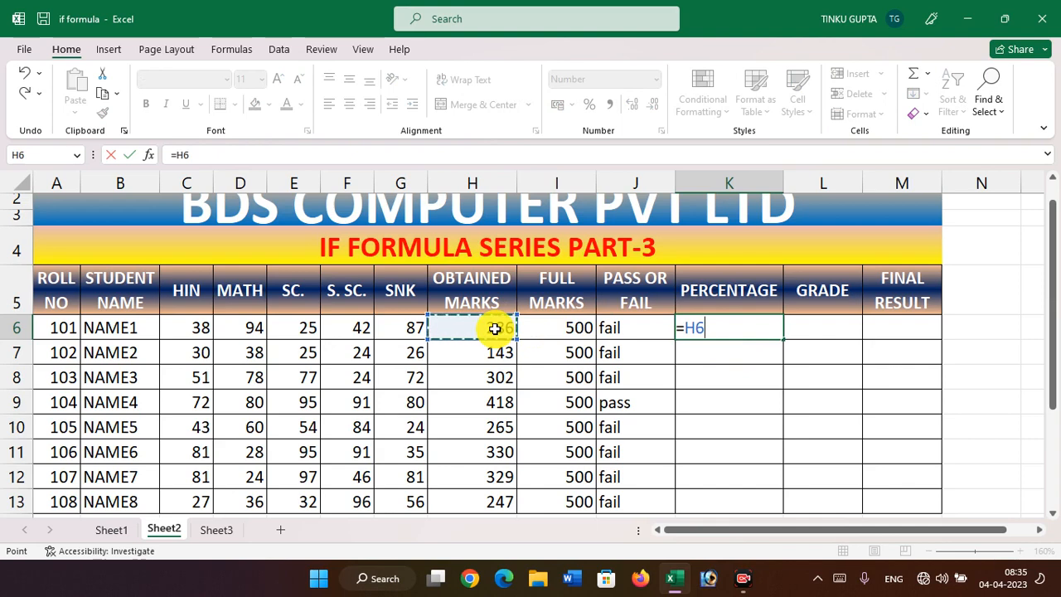
text(/)
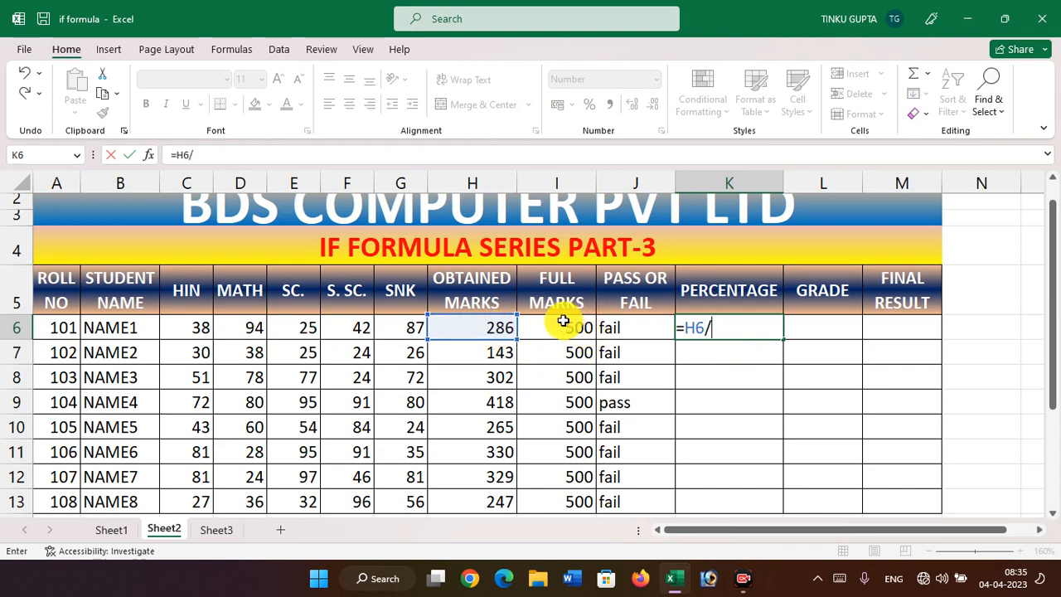
click(560, 328)
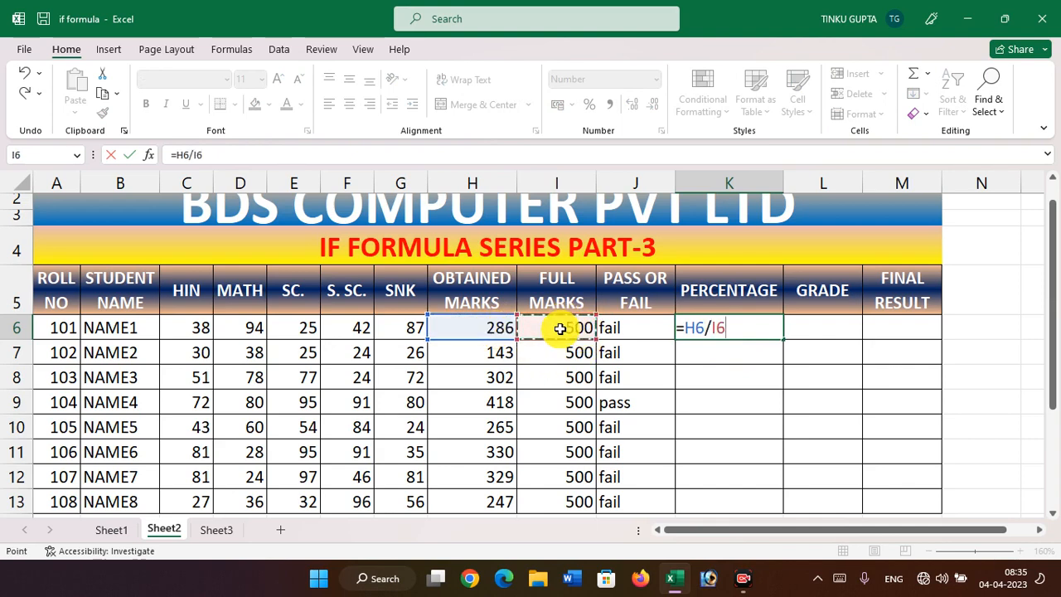
text(*100)
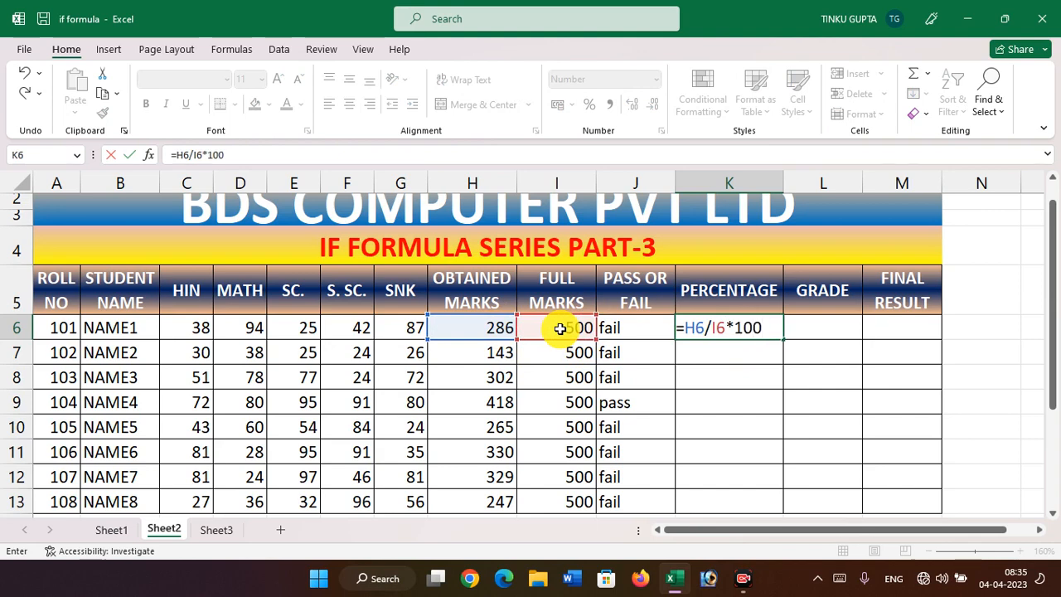
key(Return)
click(744, 328)
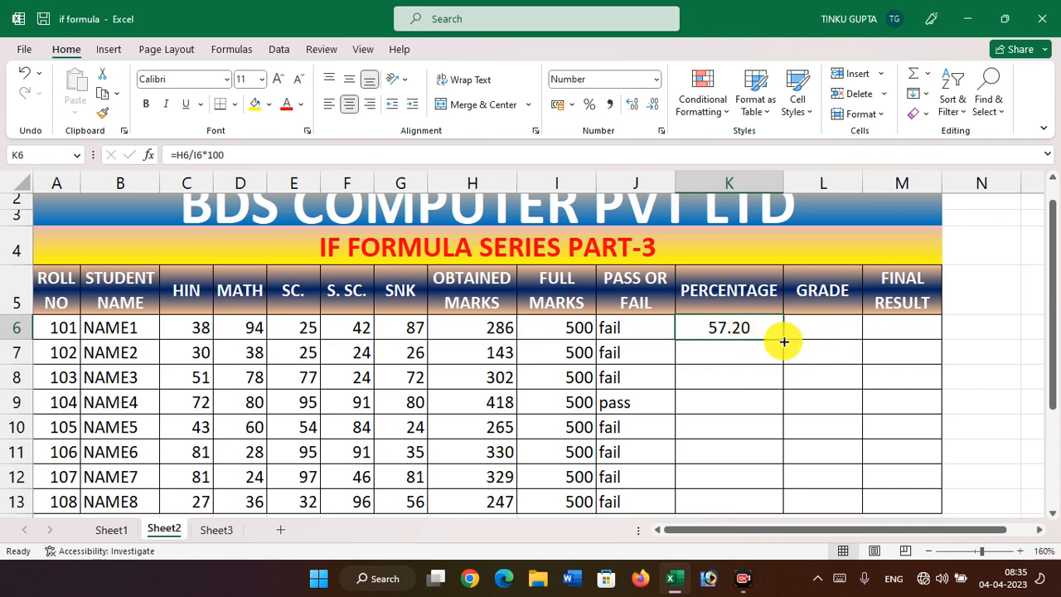
Fill the percentage formula from K6 down through K13 and compare the second student's percentage with the pass-or-fail result in J7
drag(782, 339, 773, 514)
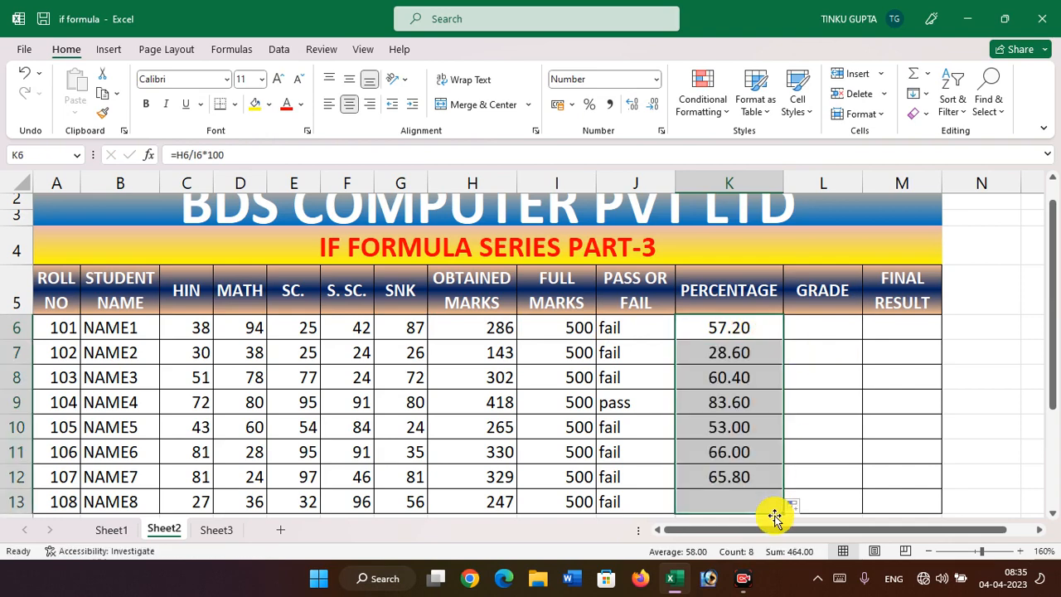
click(619, 352)
click(747, 353)
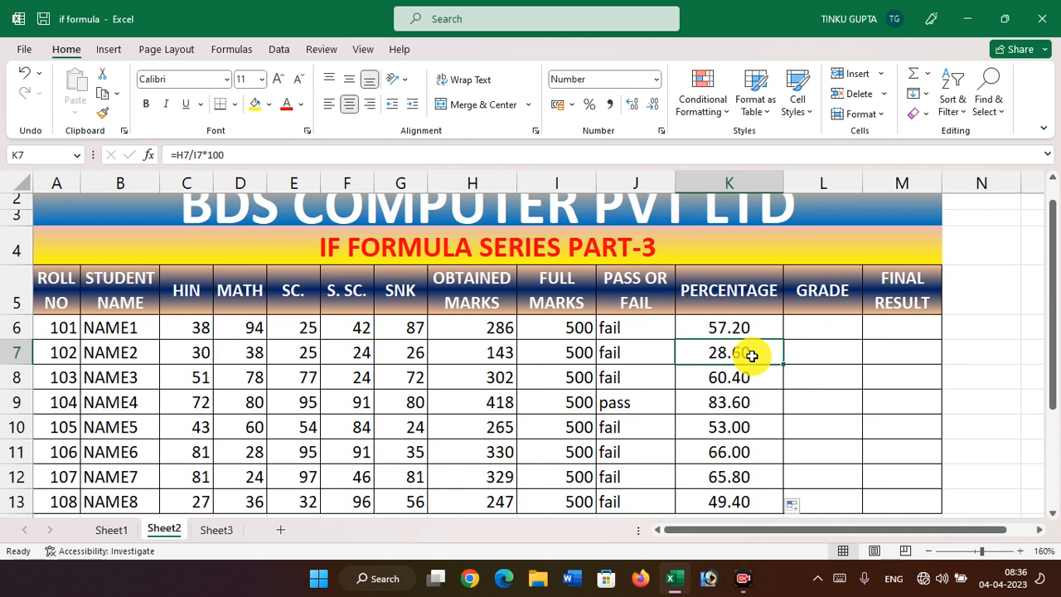
click(629, 354)
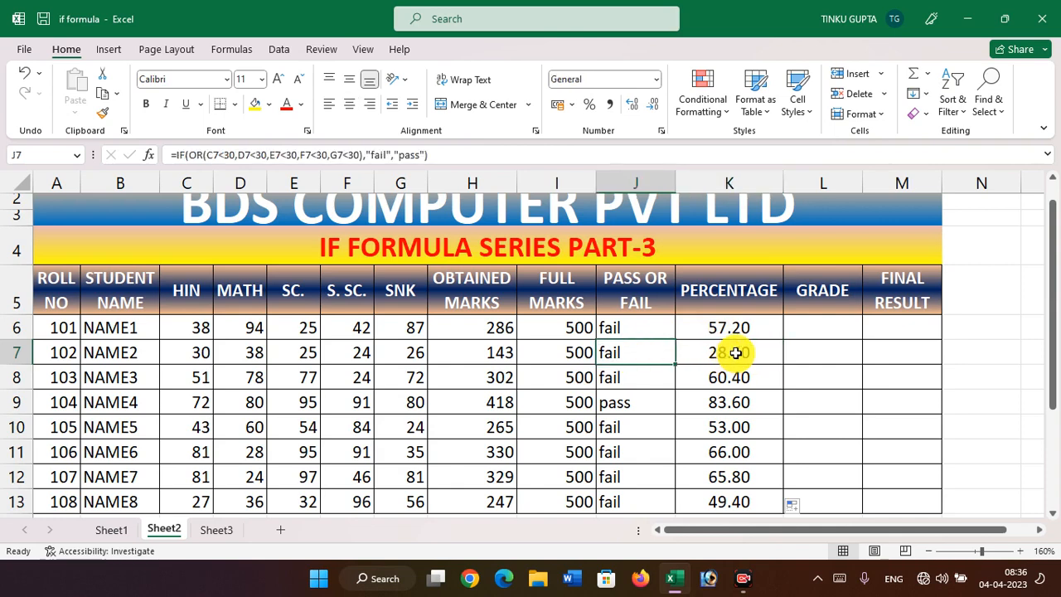
click(735, 353)
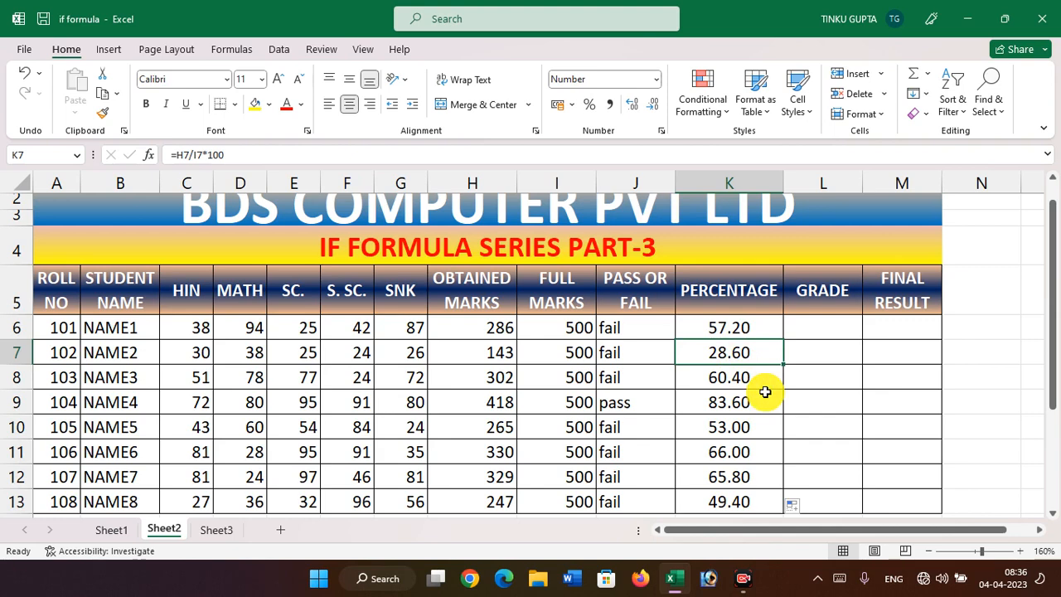
Wrap the percentage calculation in K6 in an IF function, inserting the logical test J6="FAIL" before H6/I6*100
click(728, 329)
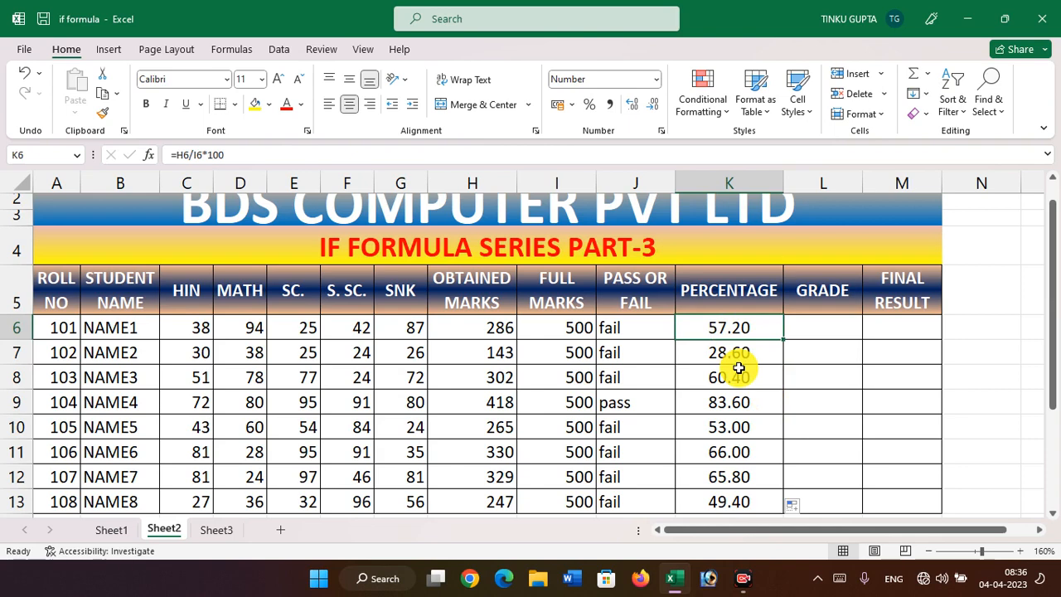
key(F2)
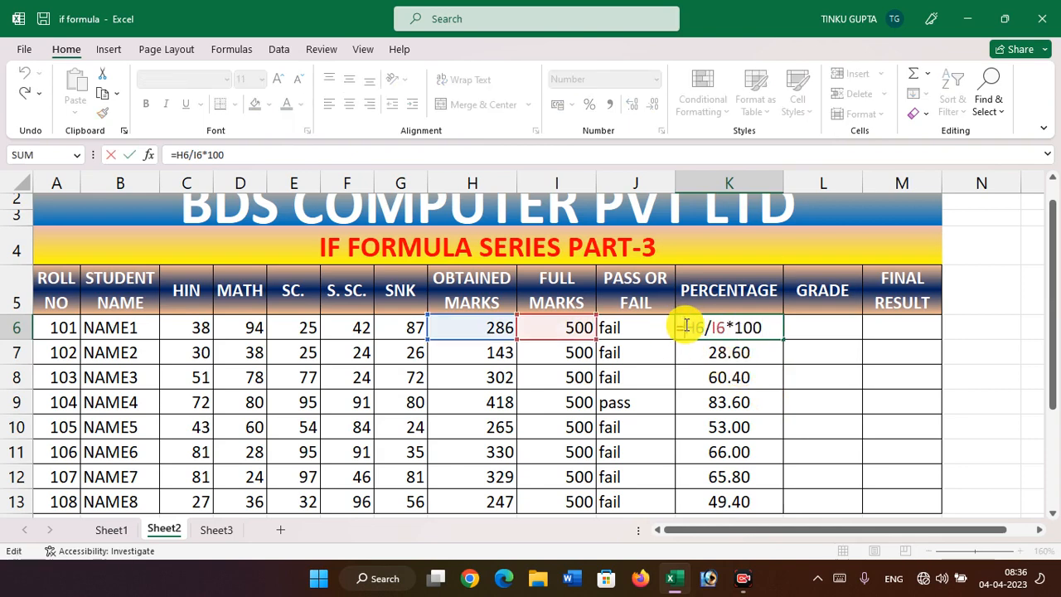
key(Home)
key(Right)
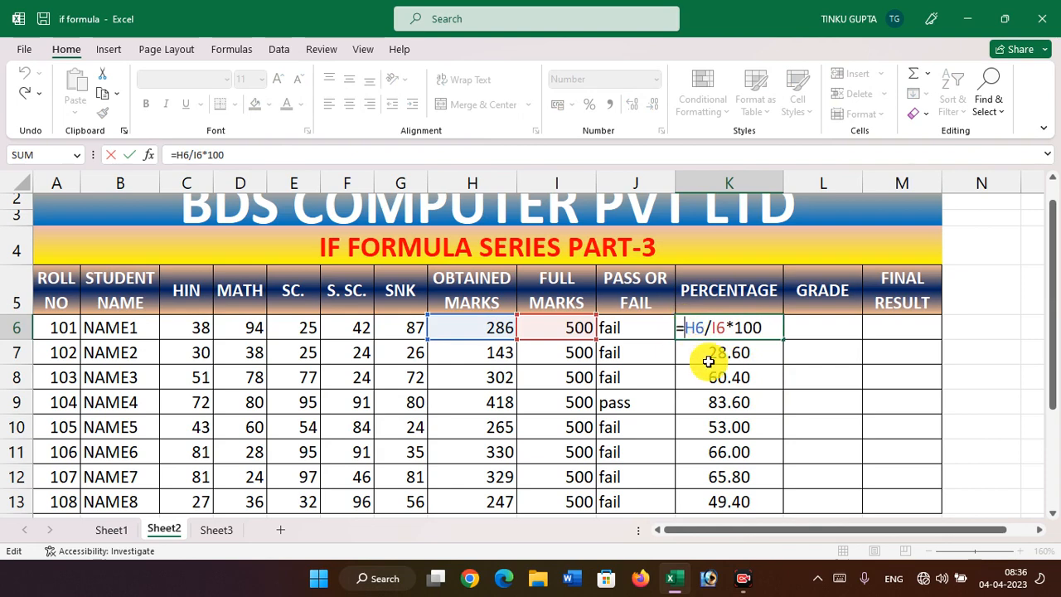
text(IF()
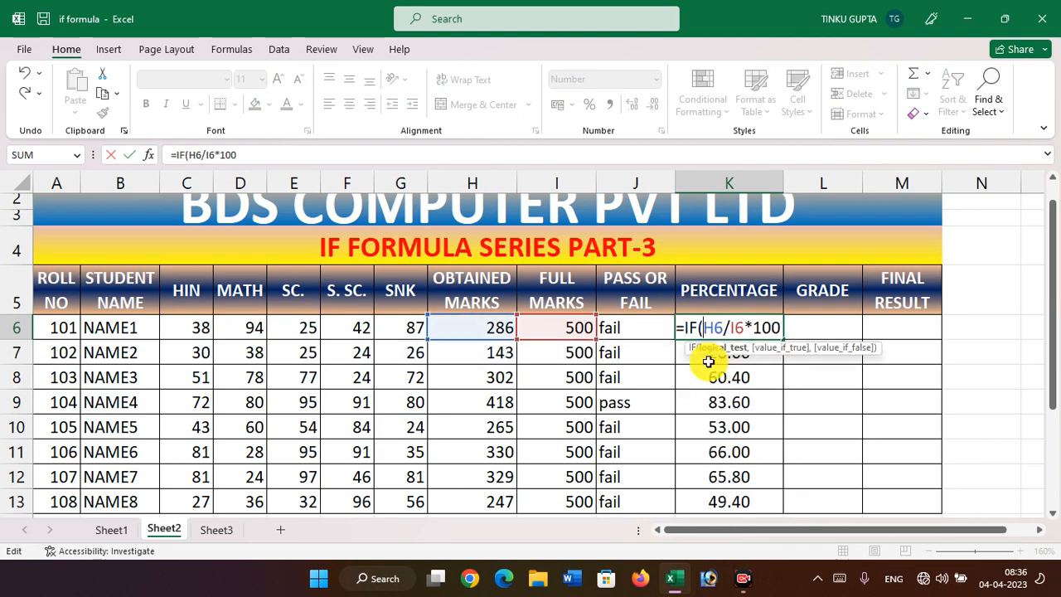
click(628, 329)
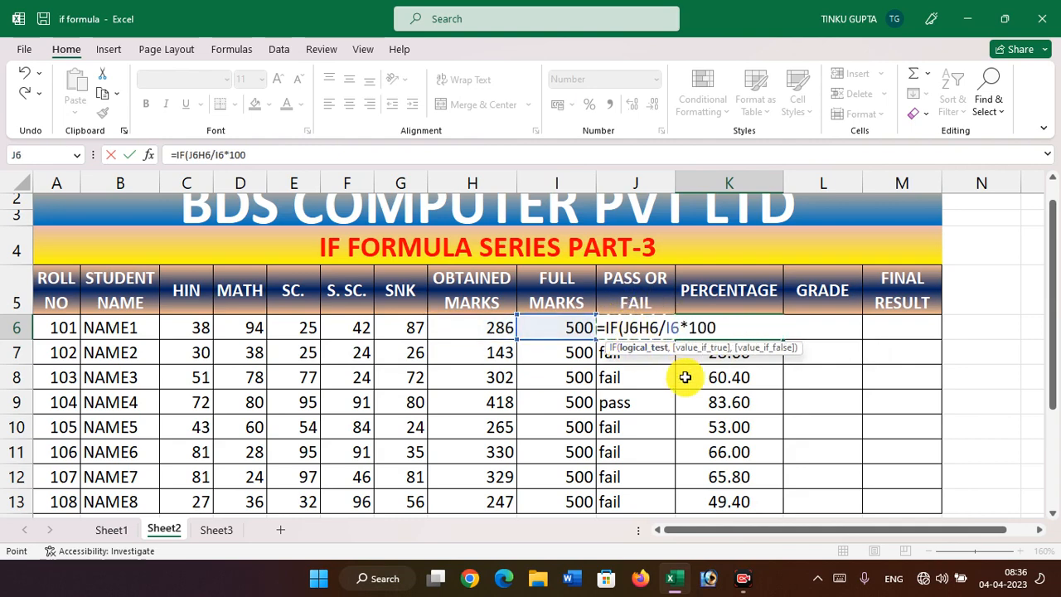
text(=)
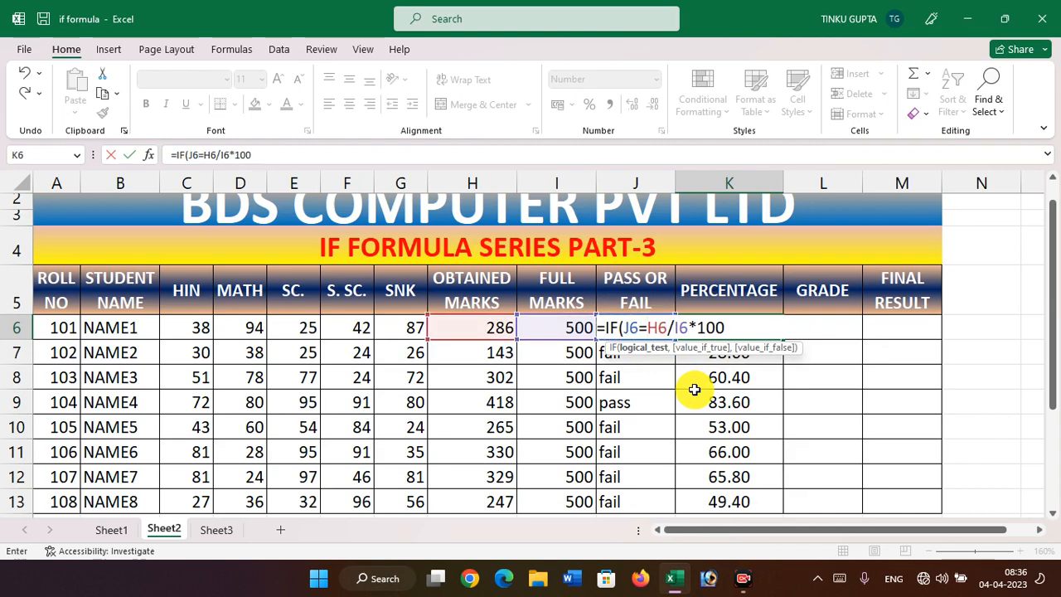
text(")
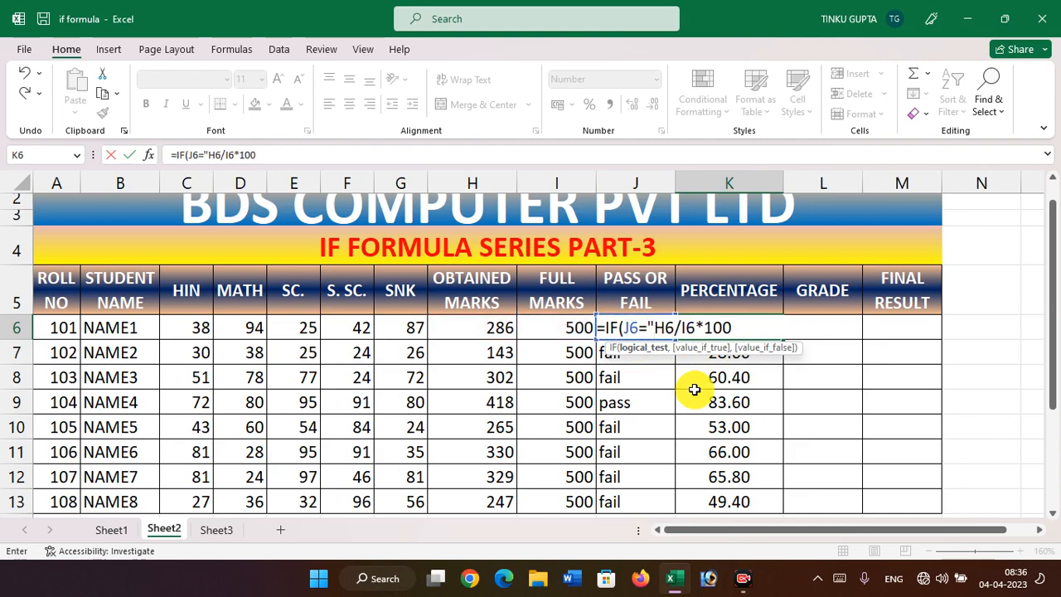
text(FAIL)
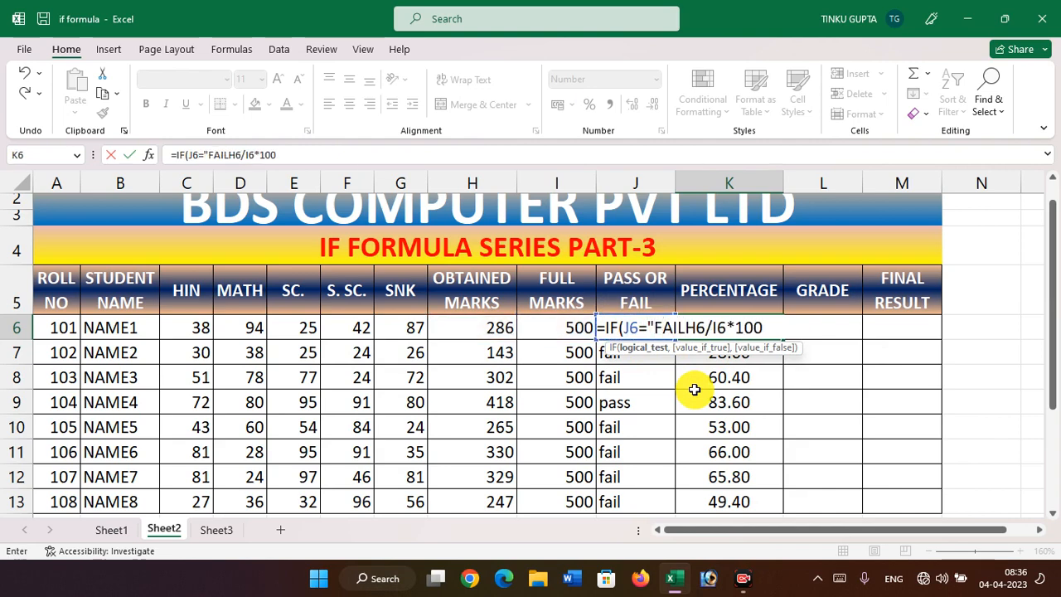
text(")
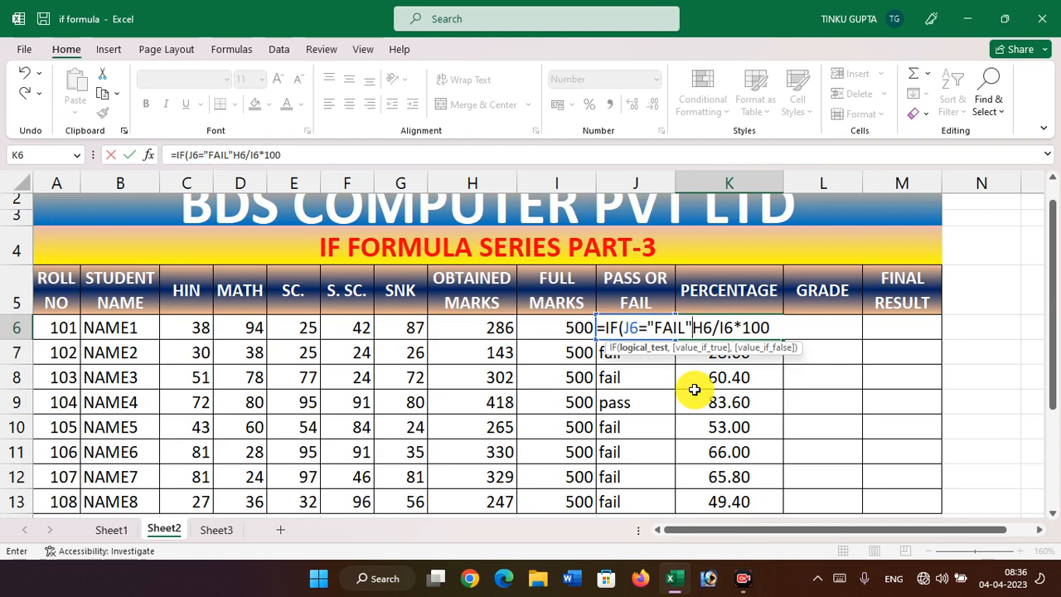
text(,)
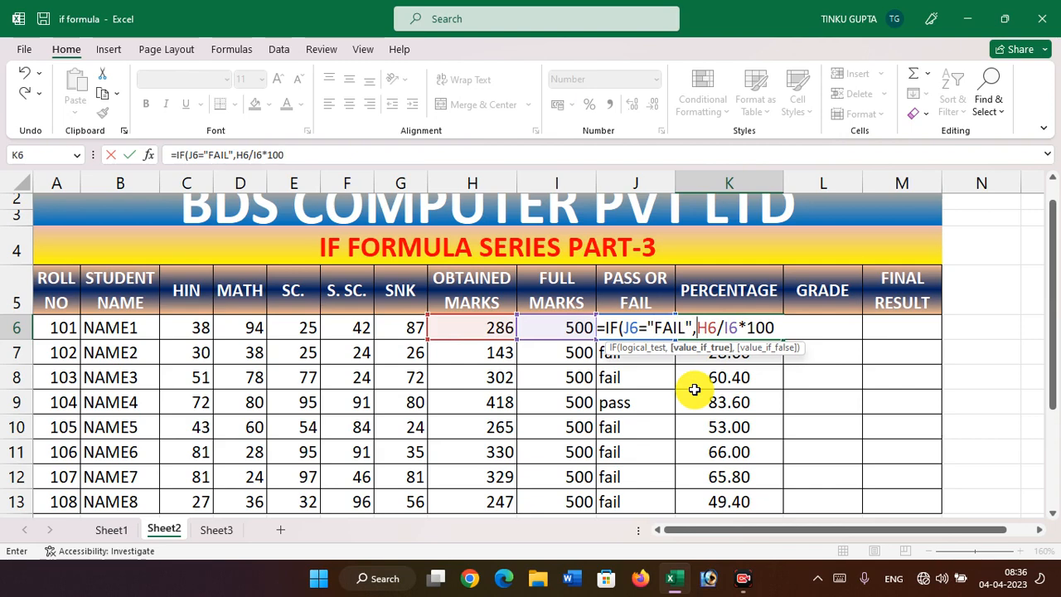
Add "N/A" as the true value in K6 to complete the formula =IF(J6="FAIL","N/A",H6/I6*100)
text(")
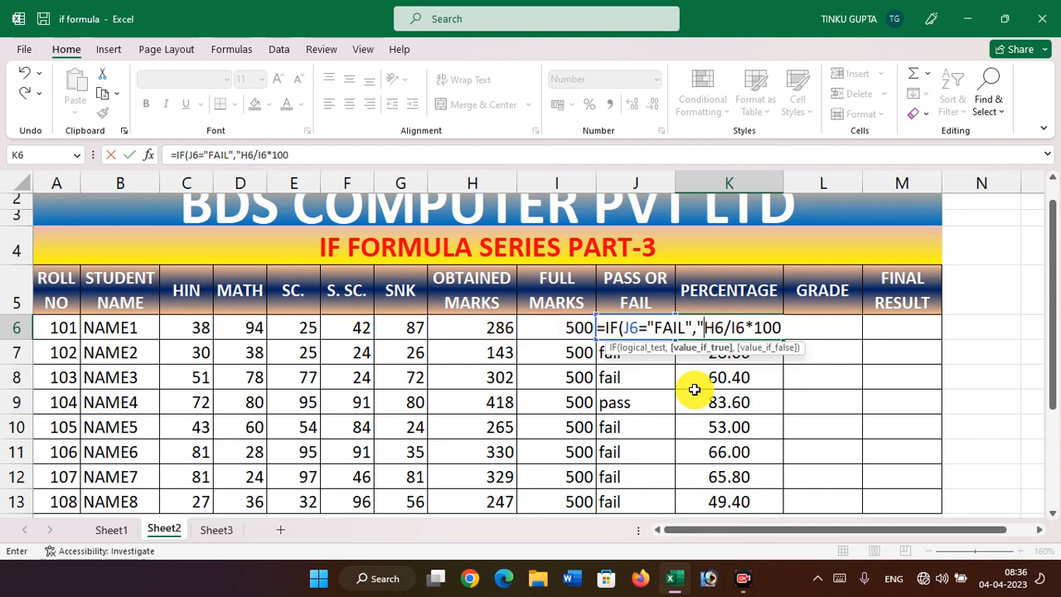
text(NO)
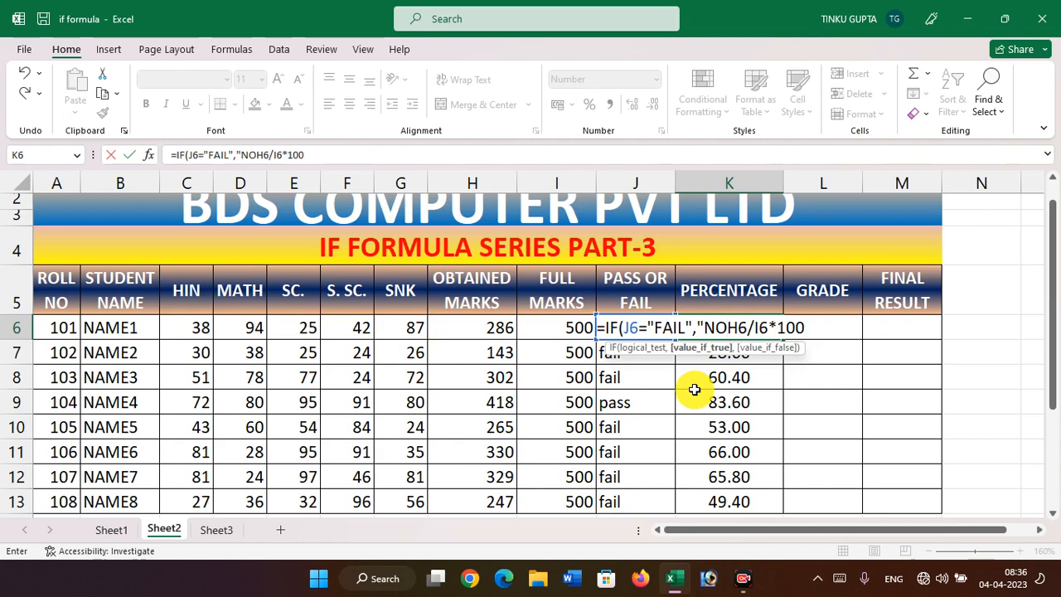
key(BackSpace)
text(/A")
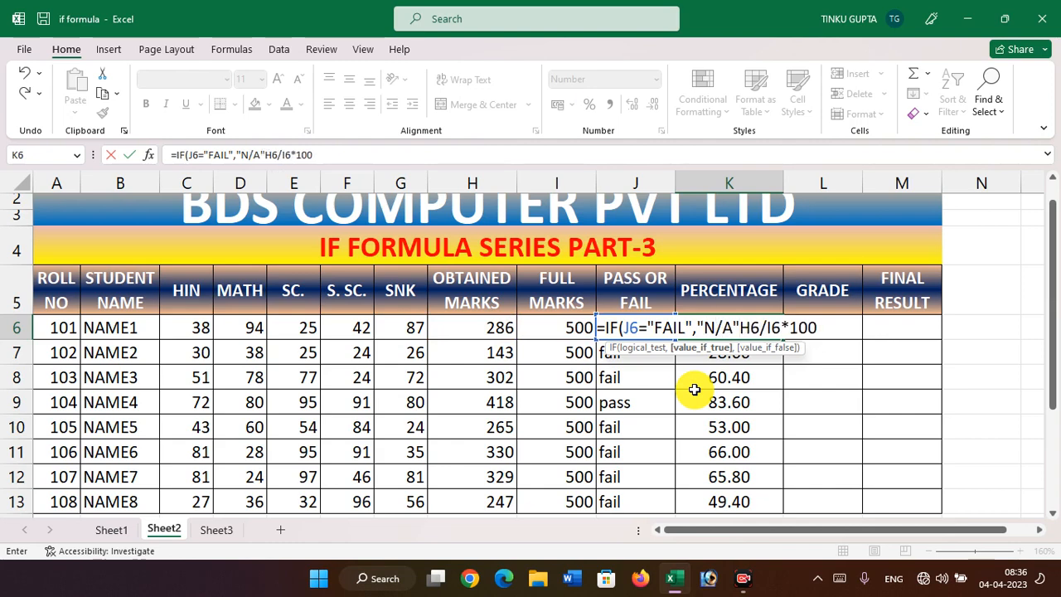
text(,)
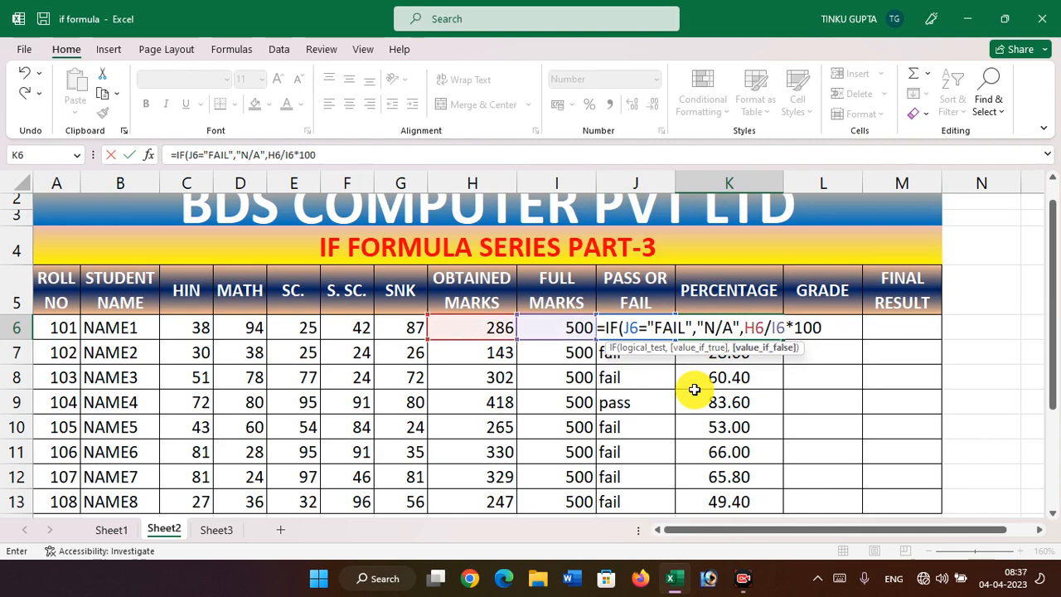
click(837, 327)
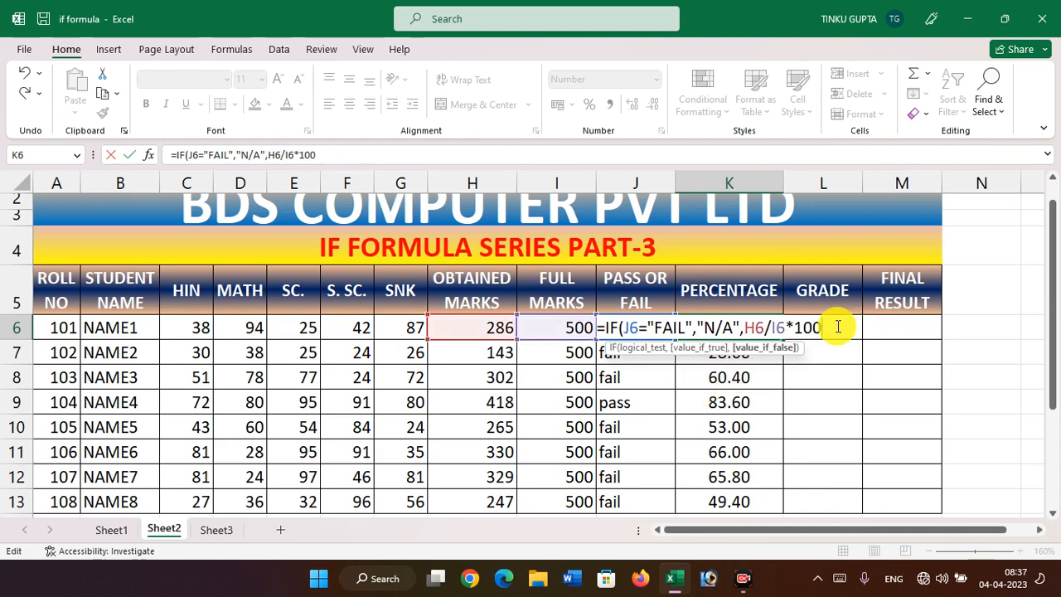
text())
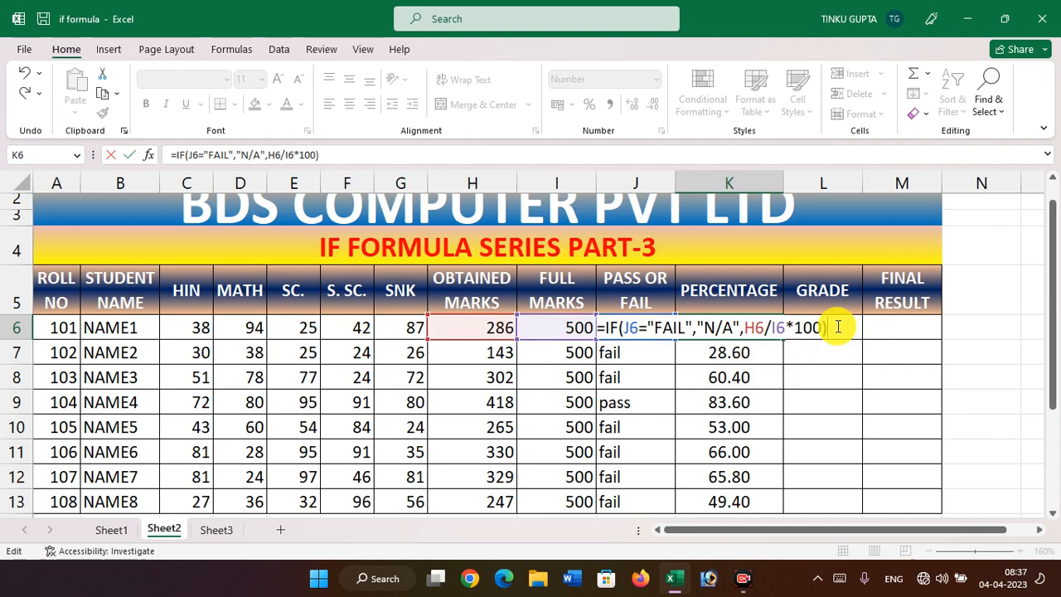
key(Return)
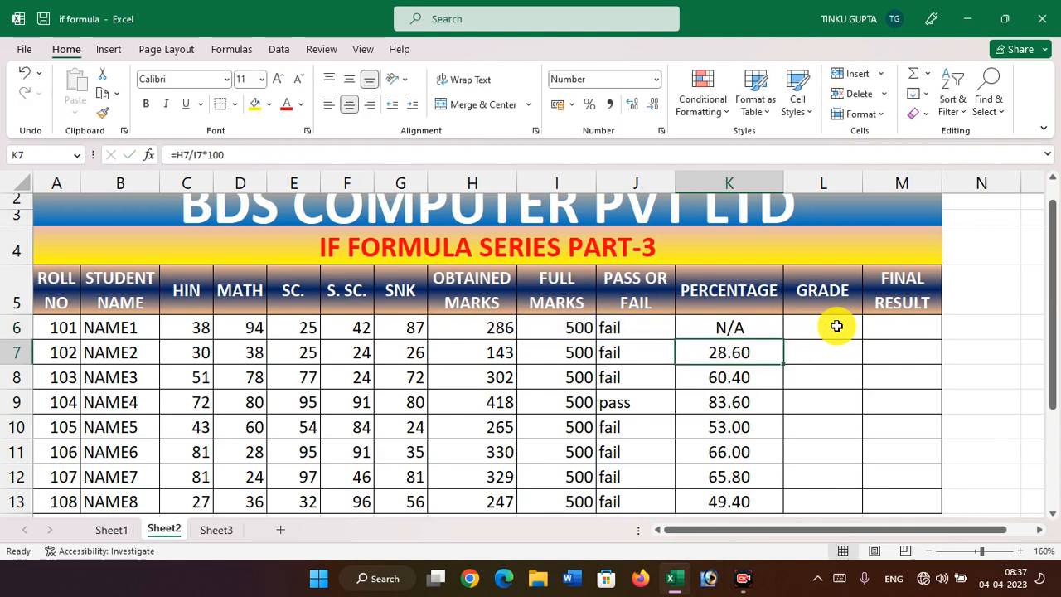
Fill the IF percentage formula from K6 down through K13 and check the fourth student's results in J9 and K9
click(766, 334)
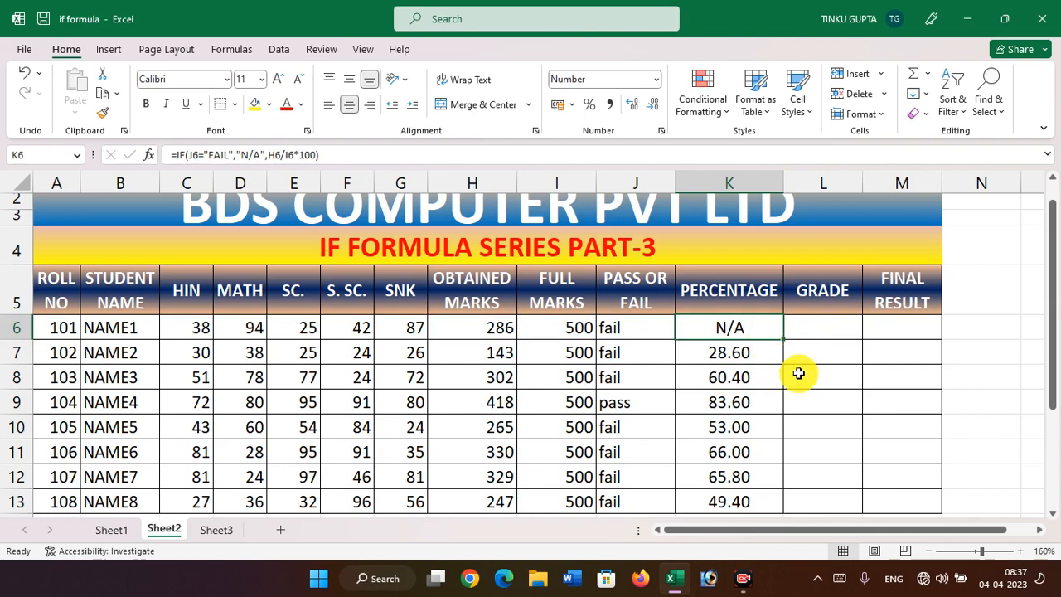
drag(783, 343, 764, 514)
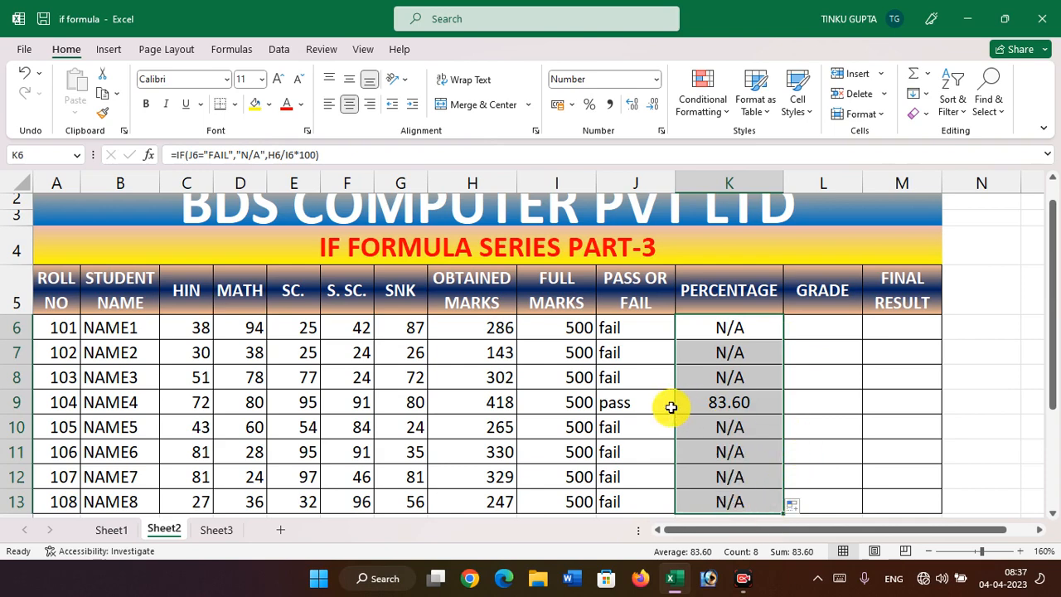
click(621, 404)
click(753, 401)
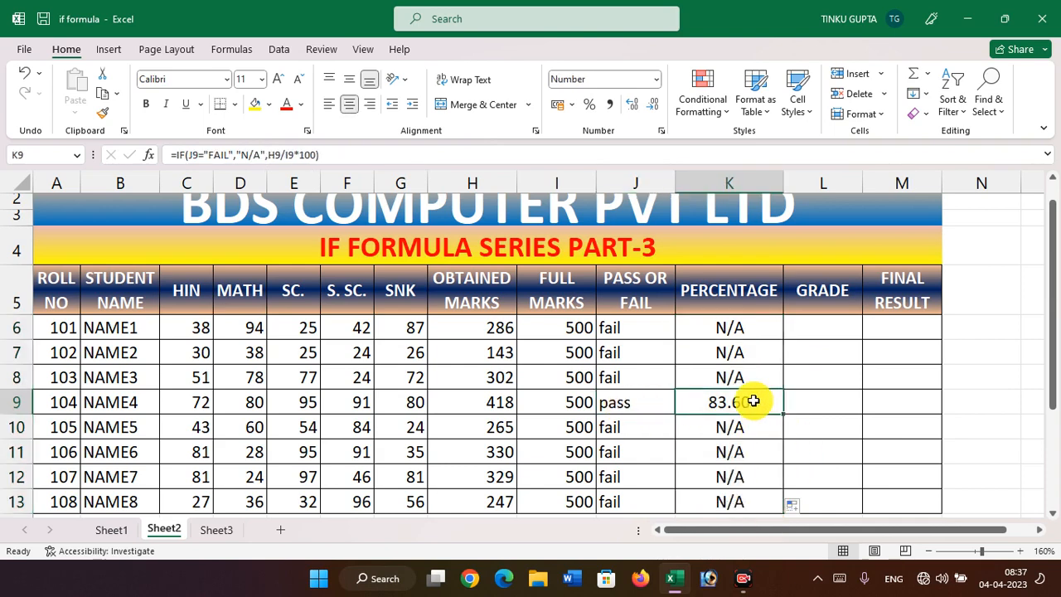
Change the last student's HIN mark in C13 to 78 and check the percentage in K13
click(199, 501)
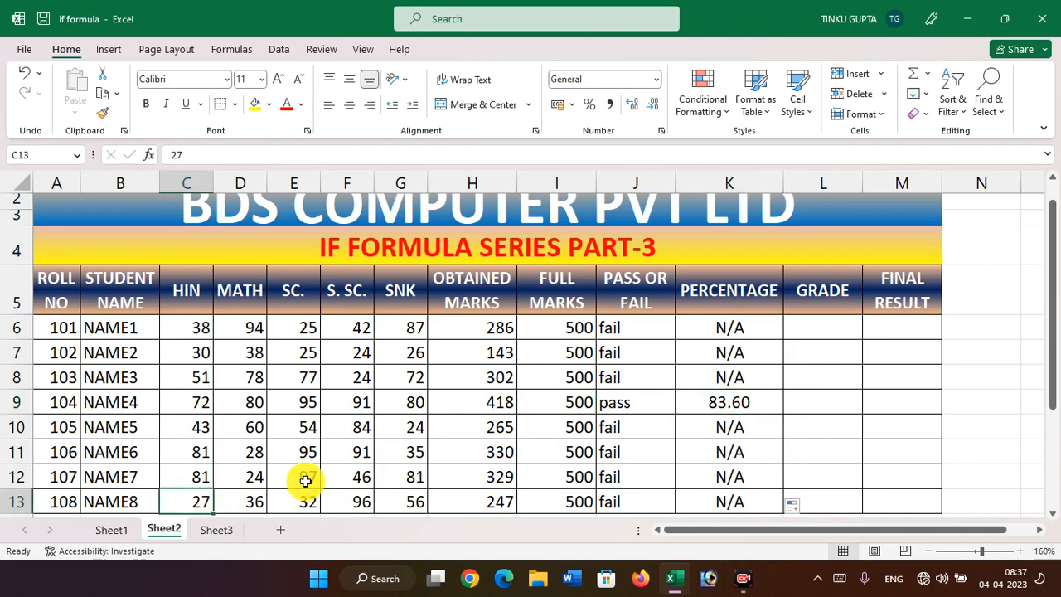
text(78)
key(Return)
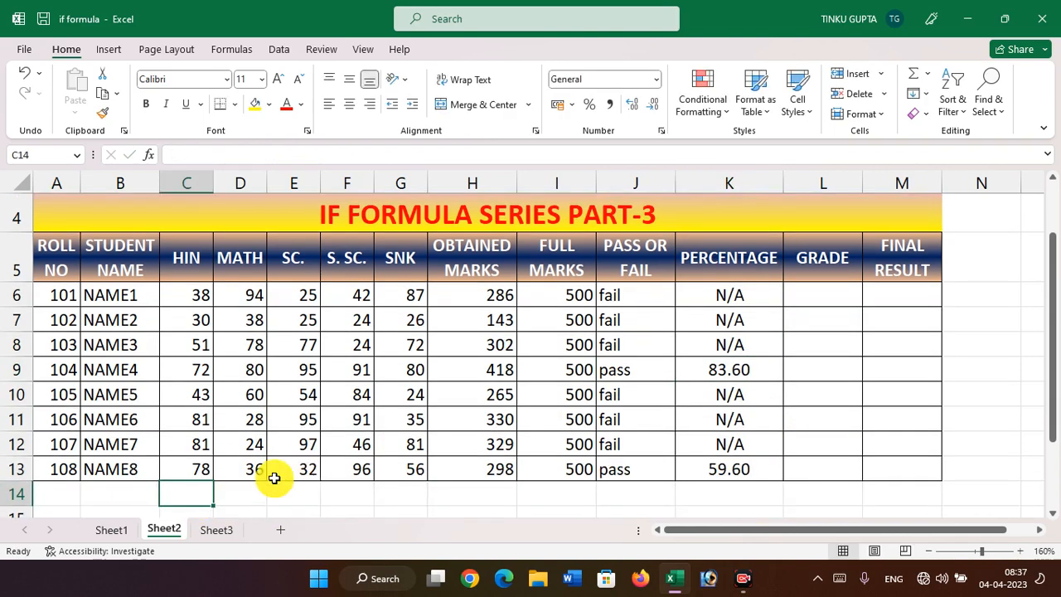
click(197, 474)
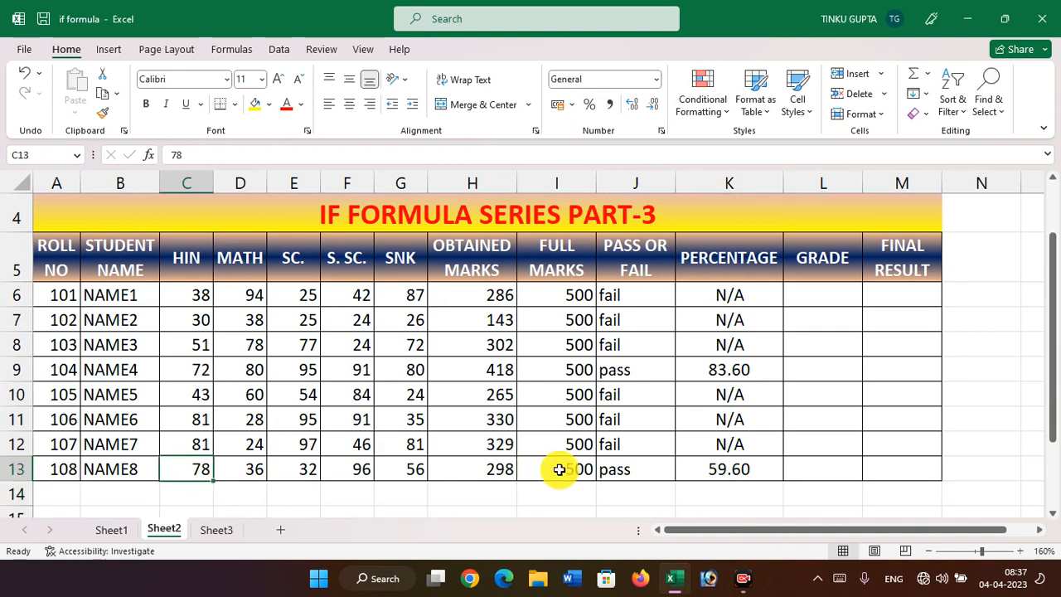
click(714, 471)
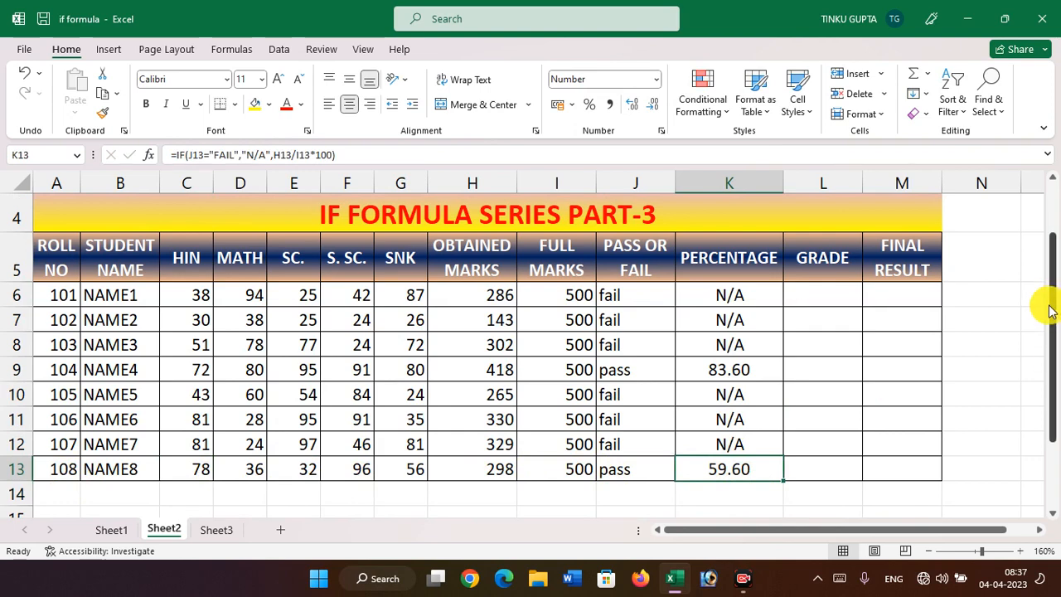
Enter the grading criterion "ABOVE OR EQUAL 80" in P6, outside the marksheet table
drag(1054, 302, 1054, 235)
click(981, 315)
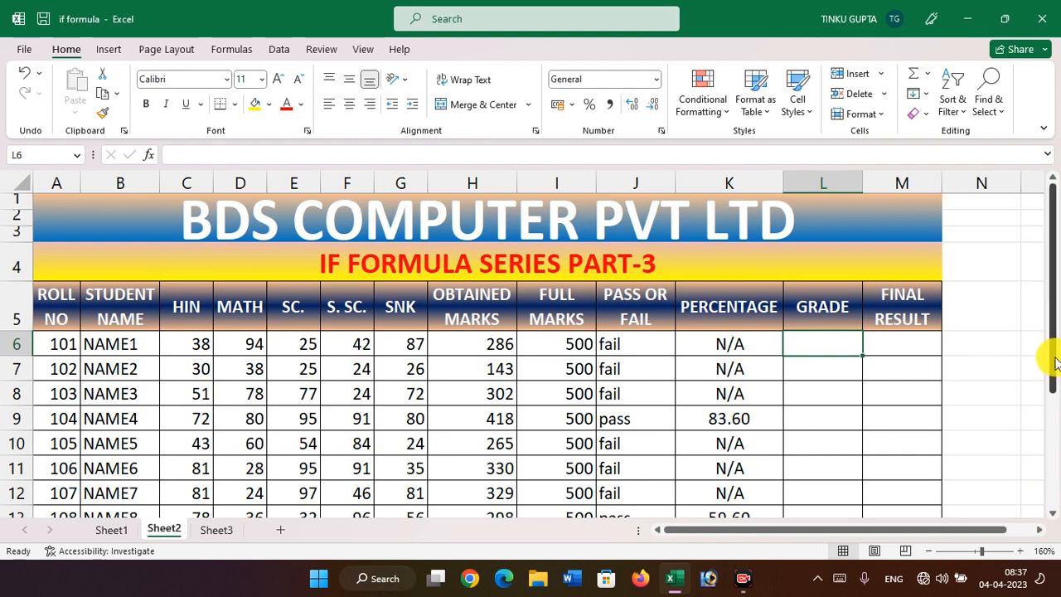
drag(1054, 362, 1050, 374)
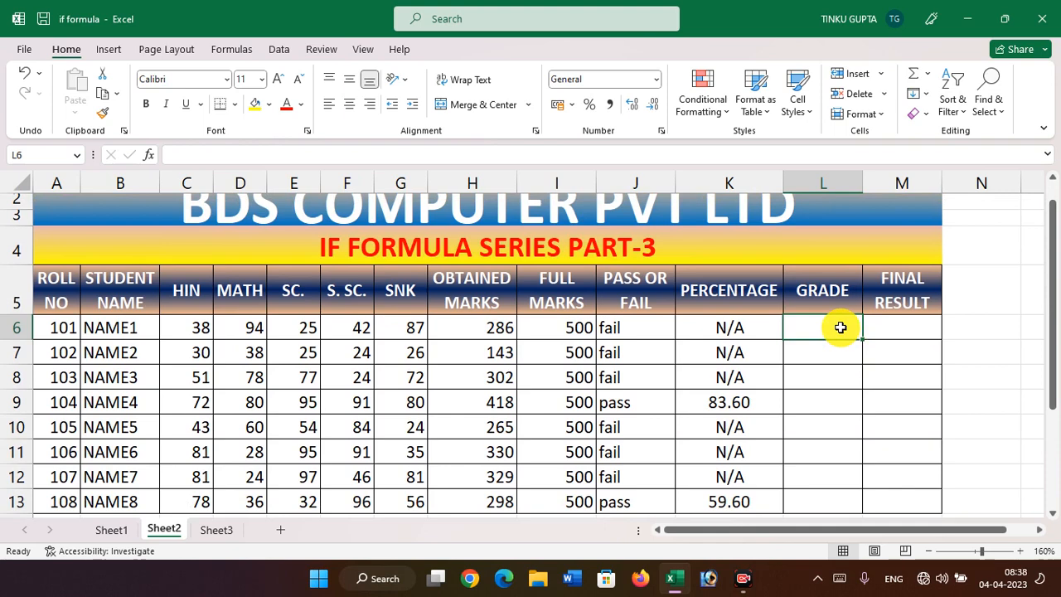
click(1000, 334)
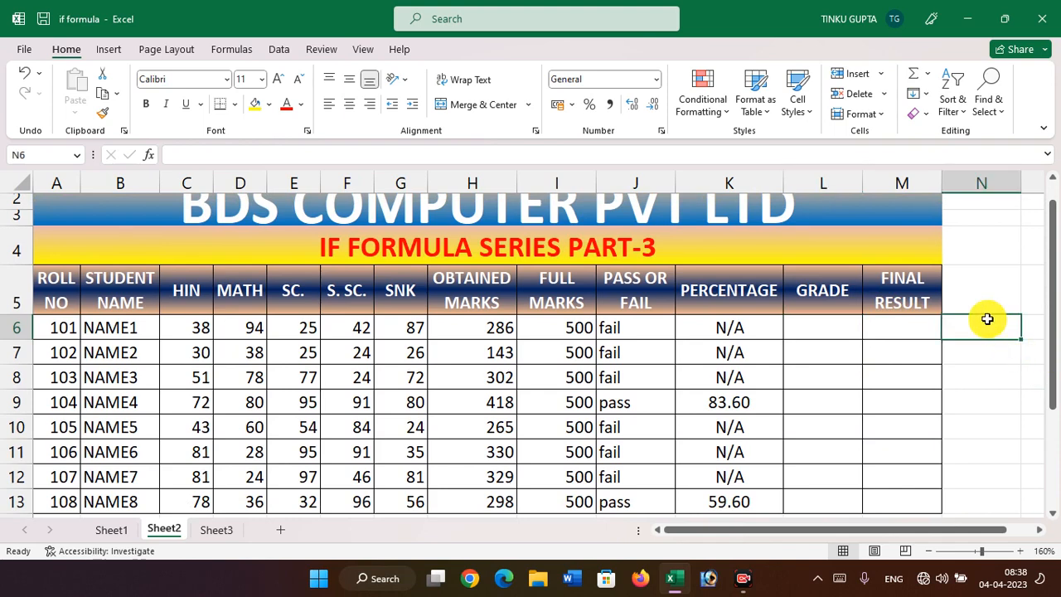
drag(736, 530, 805, 538)
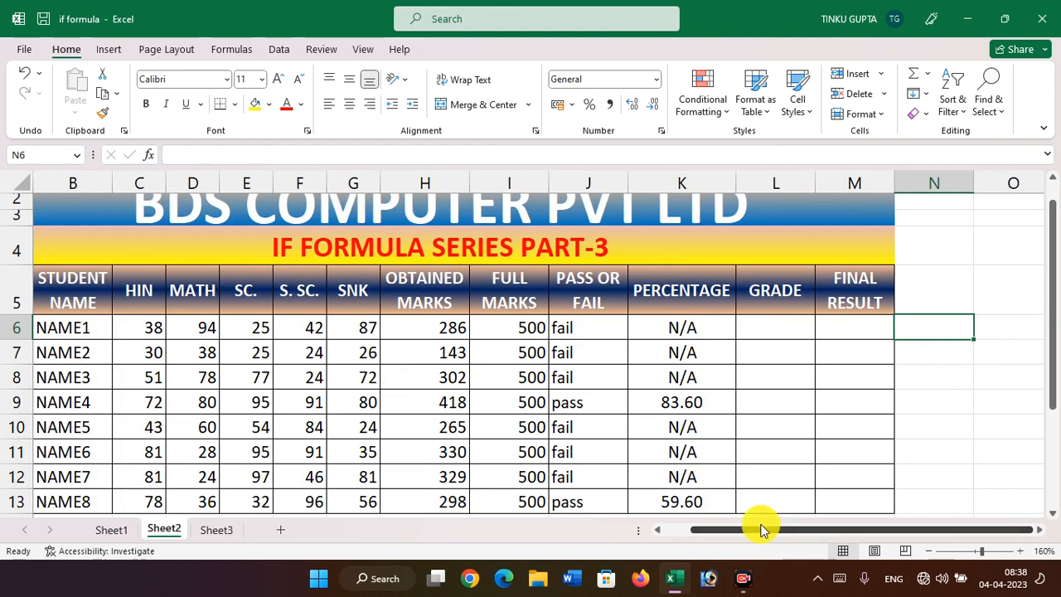
key(Right)
key(Right)
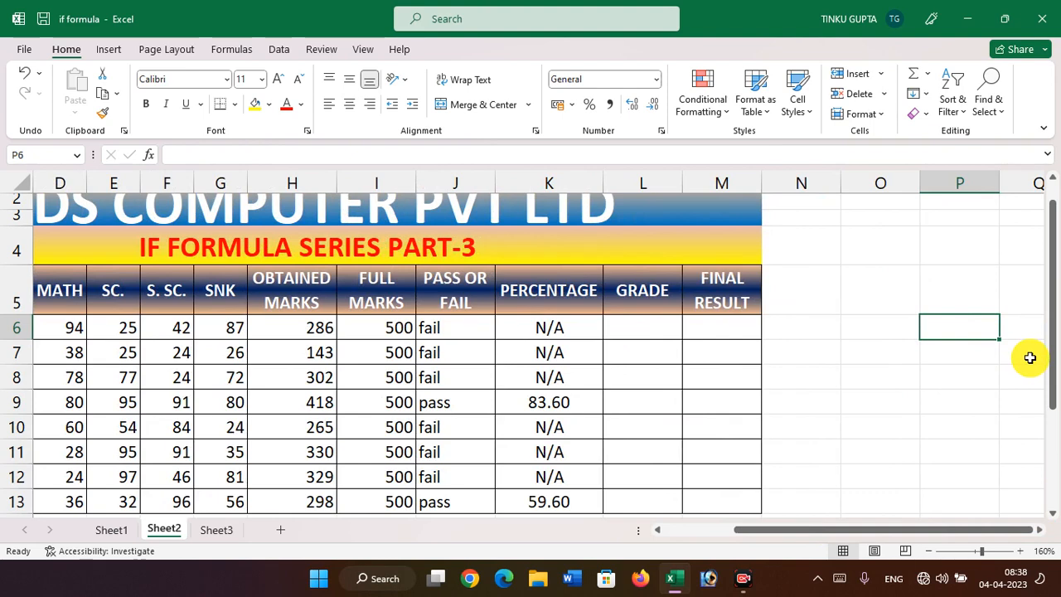
text(ABO)
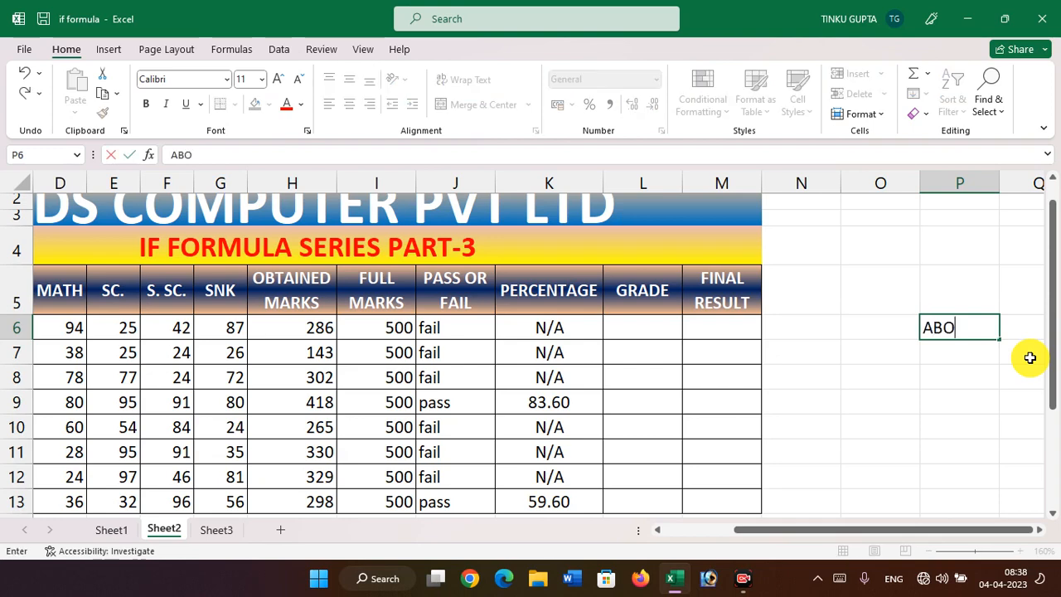
text(VE 80)
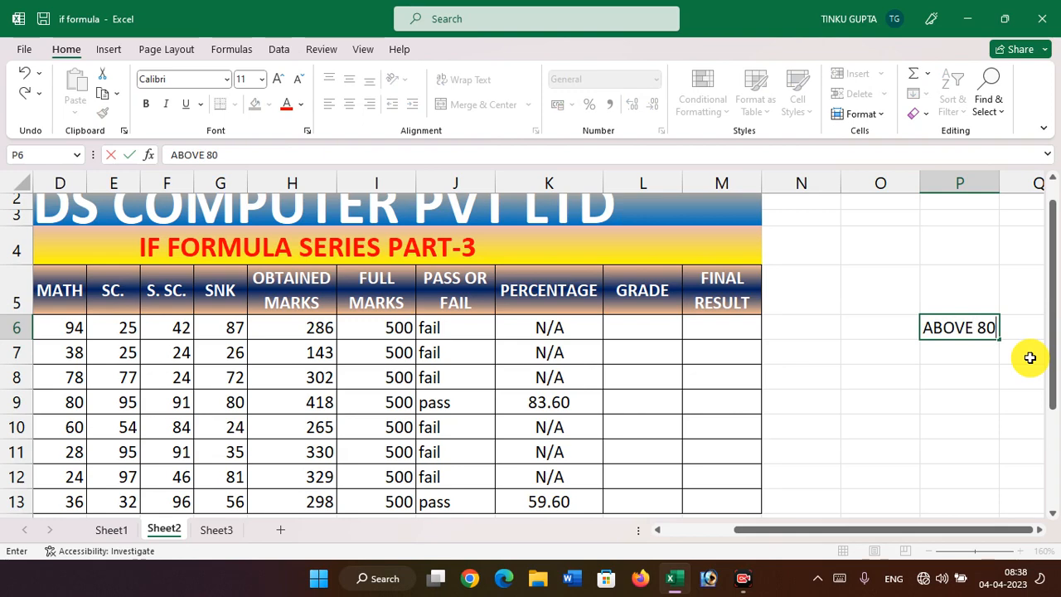
key(BackSpace)
key(BackSpace)
text(OR EQ)
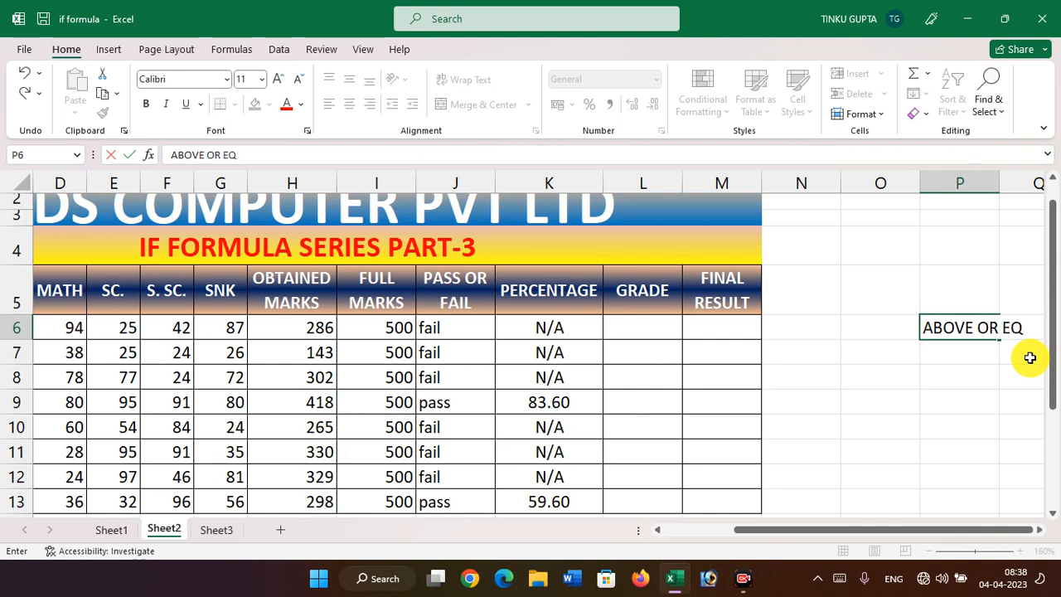
text(UAL)
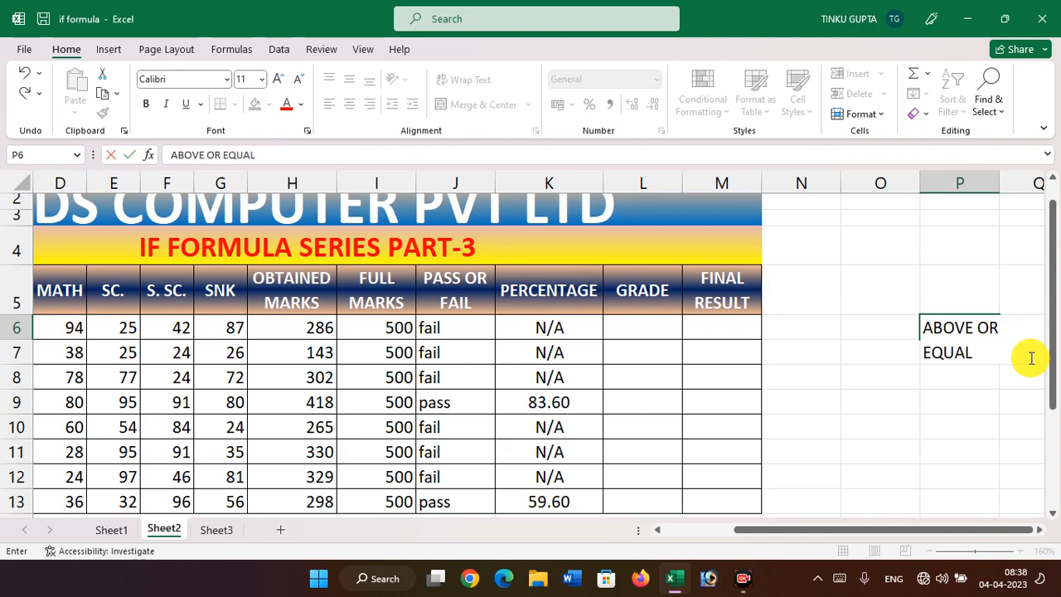
text( 80)
key(Return)
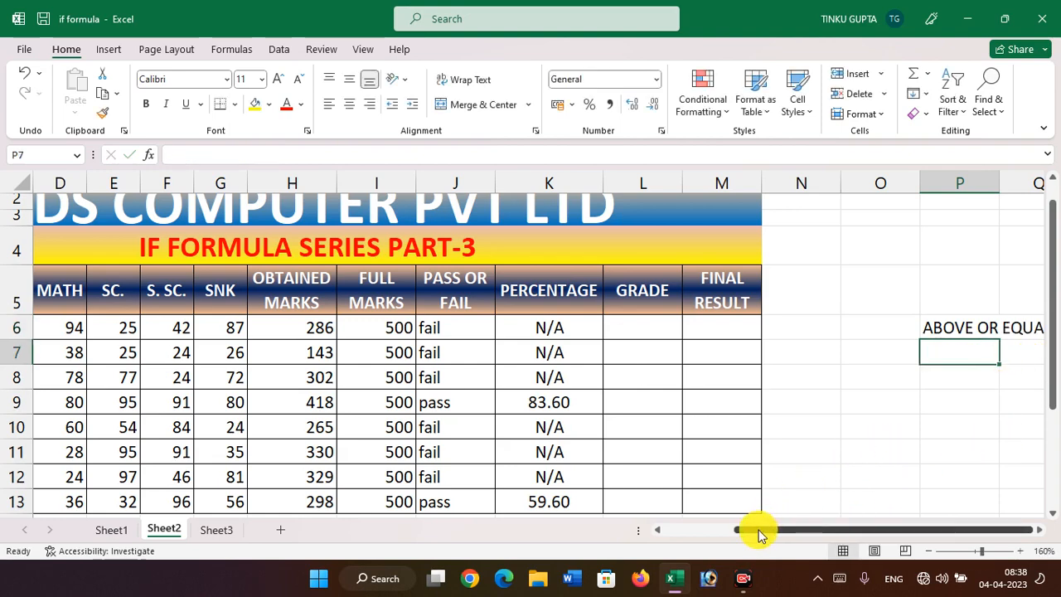
Auto-fit column P to its text and enter grade A in Q6 beside the 80 criterion
drag(758, 534, 834, 536)
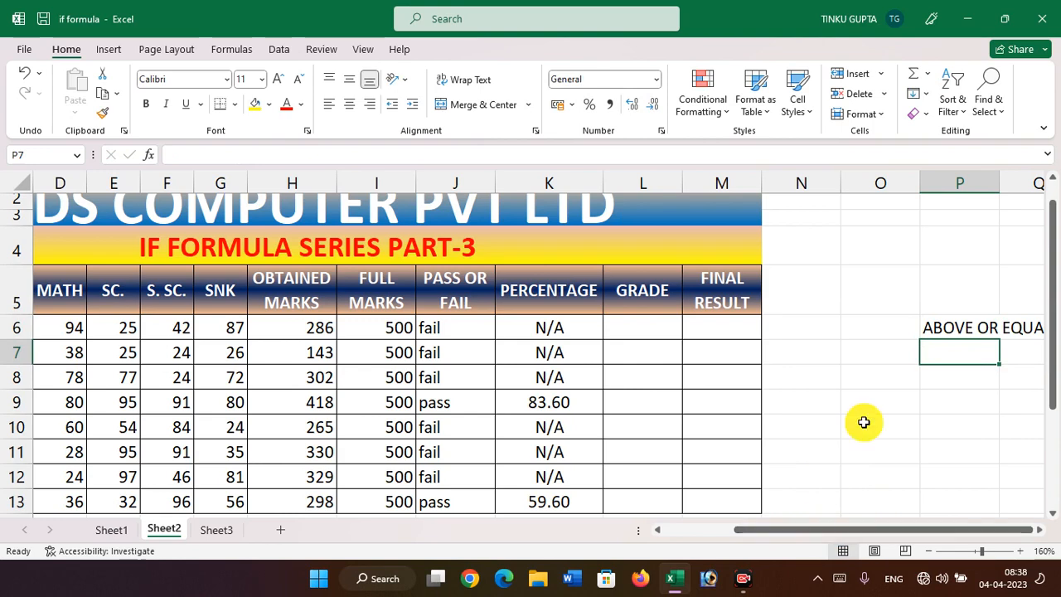
key(Right)
key(Right)
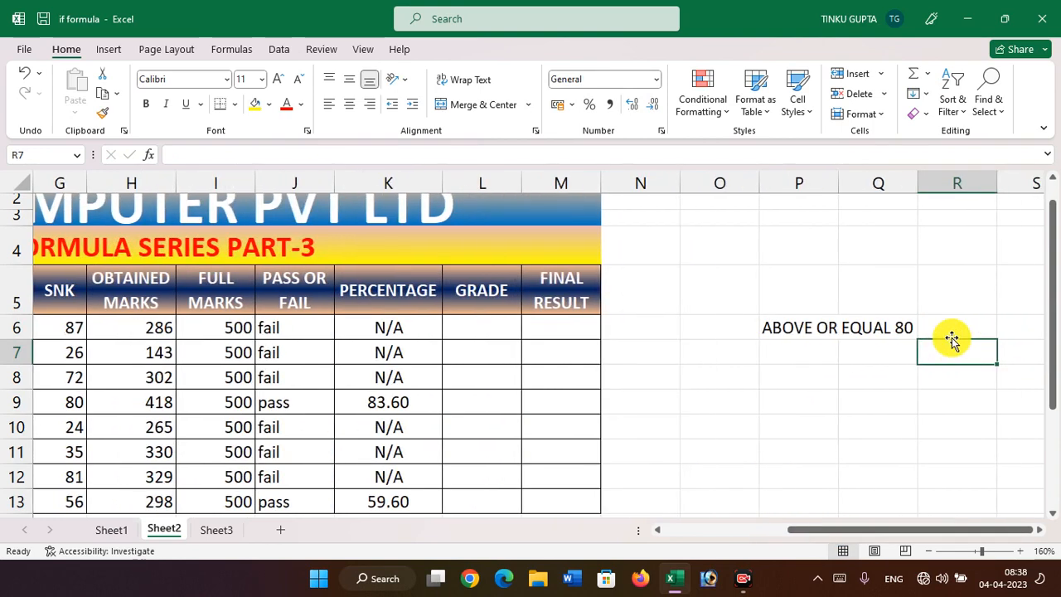
double_click(841, 176)
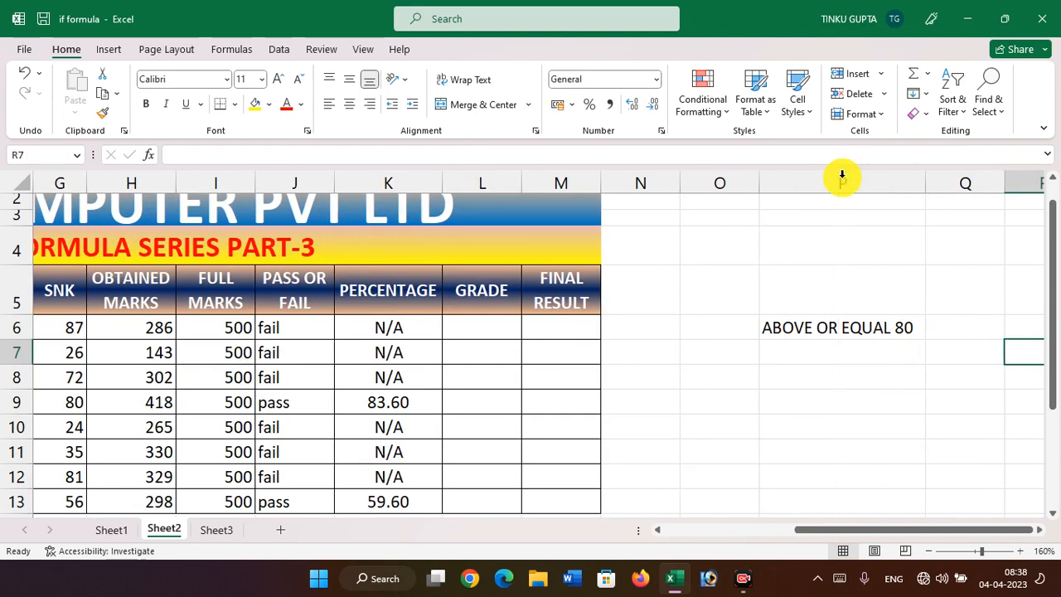
click(976, 331)
text(A)
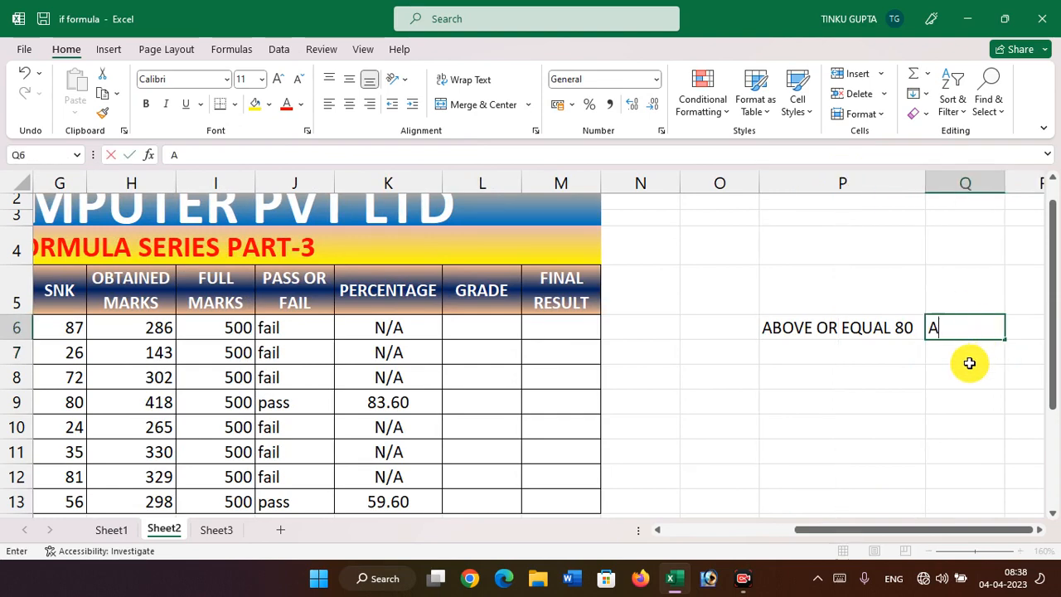
Add the second grading criterion, with 60 in P7 and grade B in Q7
click(806, 348)
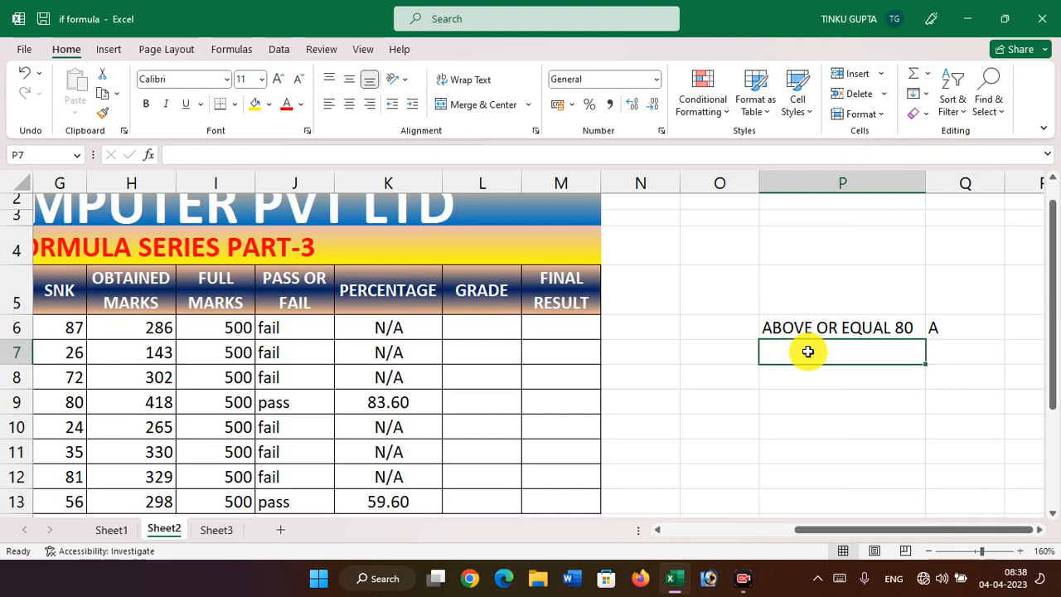
text(60)
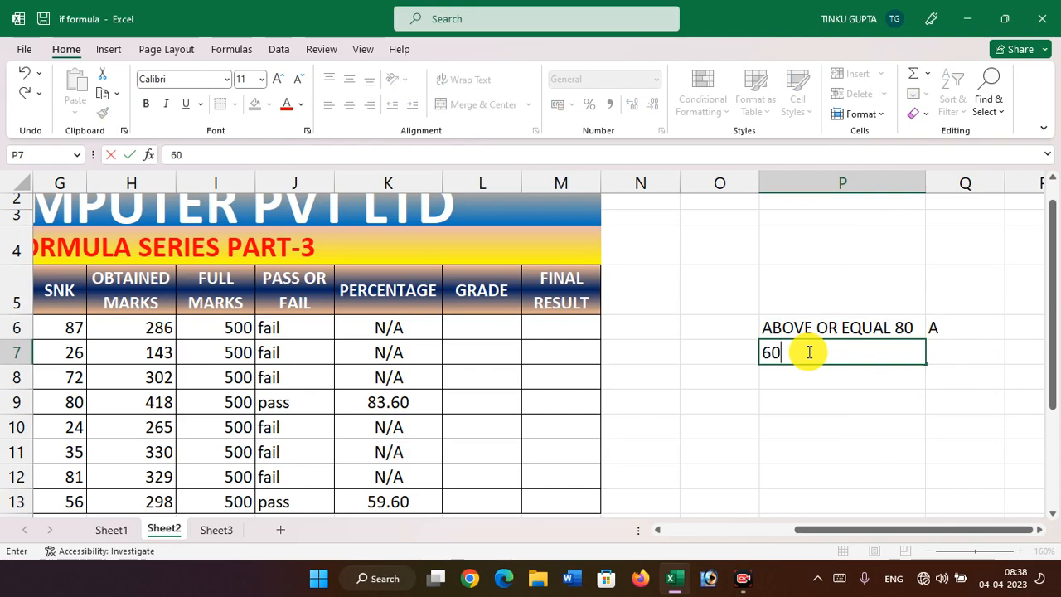
key(Tab)
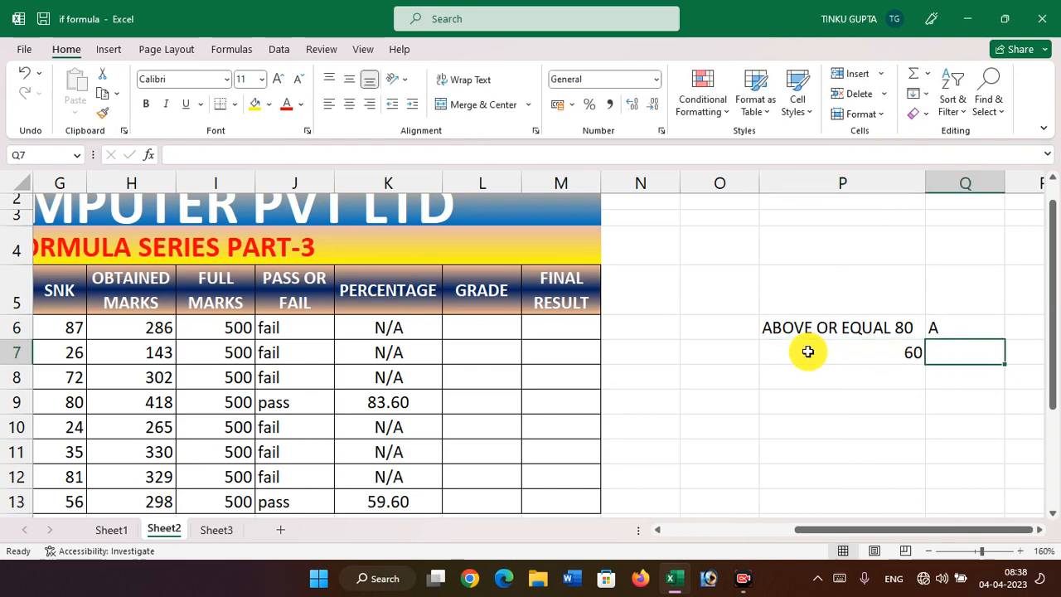
text(B)
key(Return)
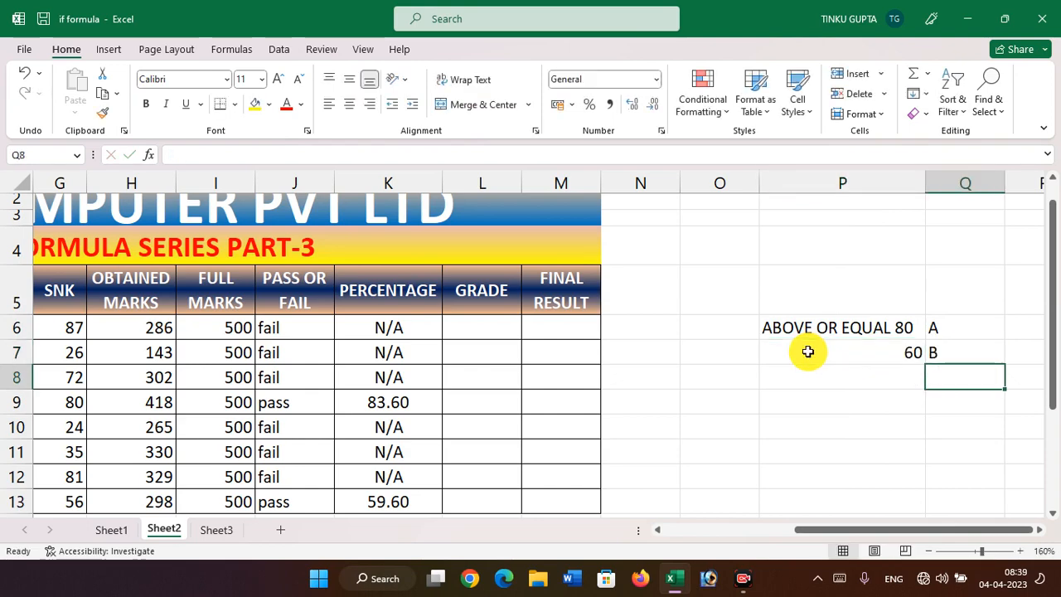
Add the third grading criterion, with 50 in P8 and grade C in Q8
key(Left)
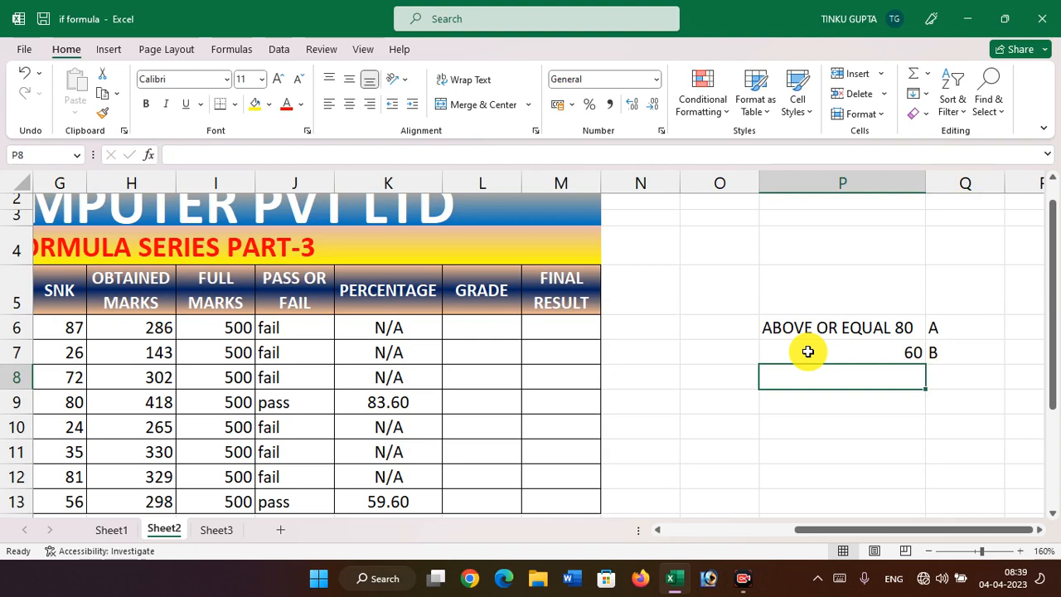
text(50)
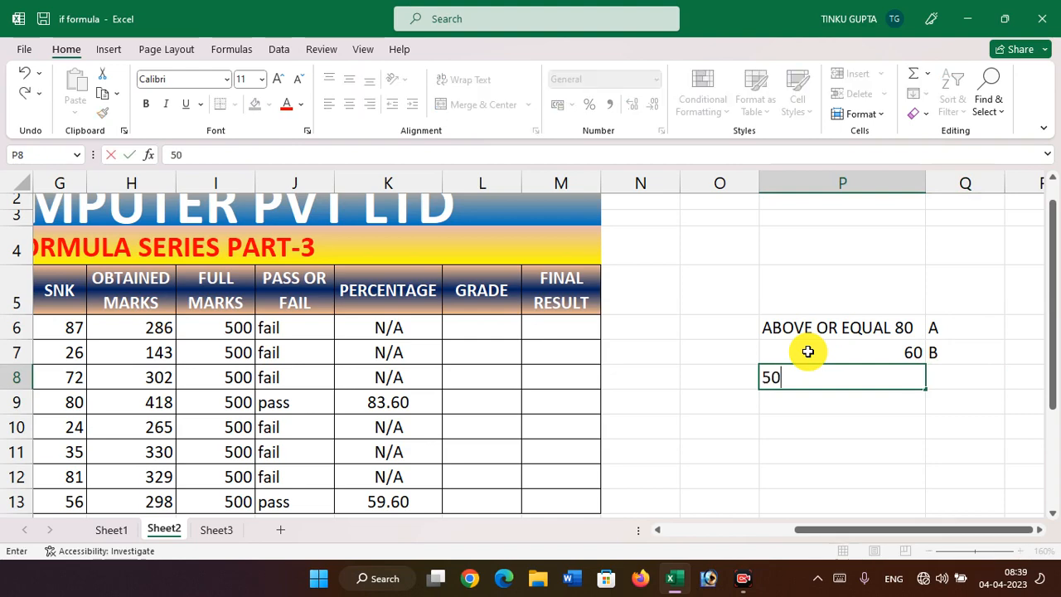
key(Right)
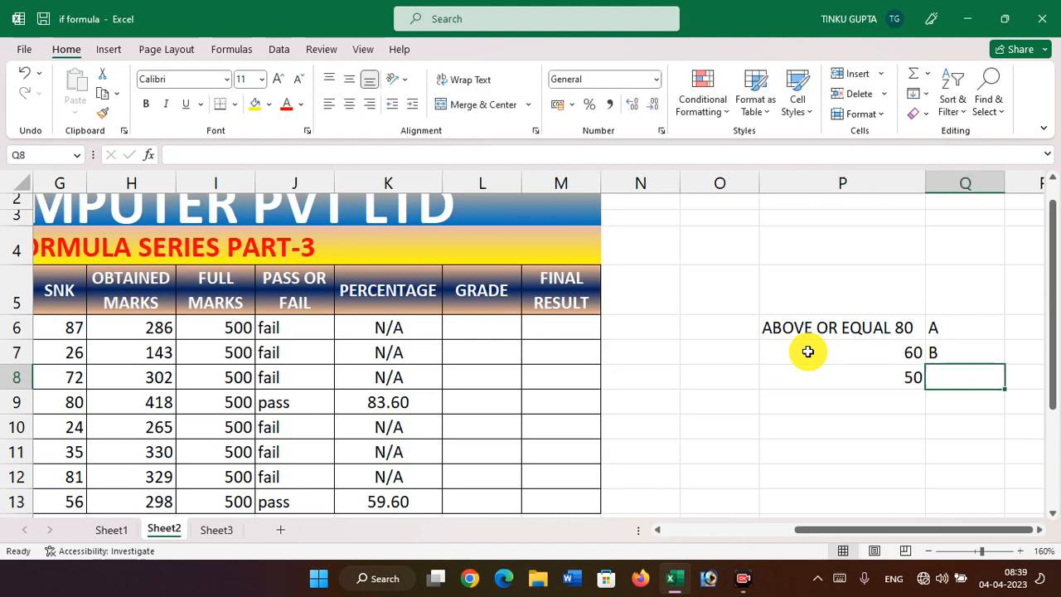
text(C)
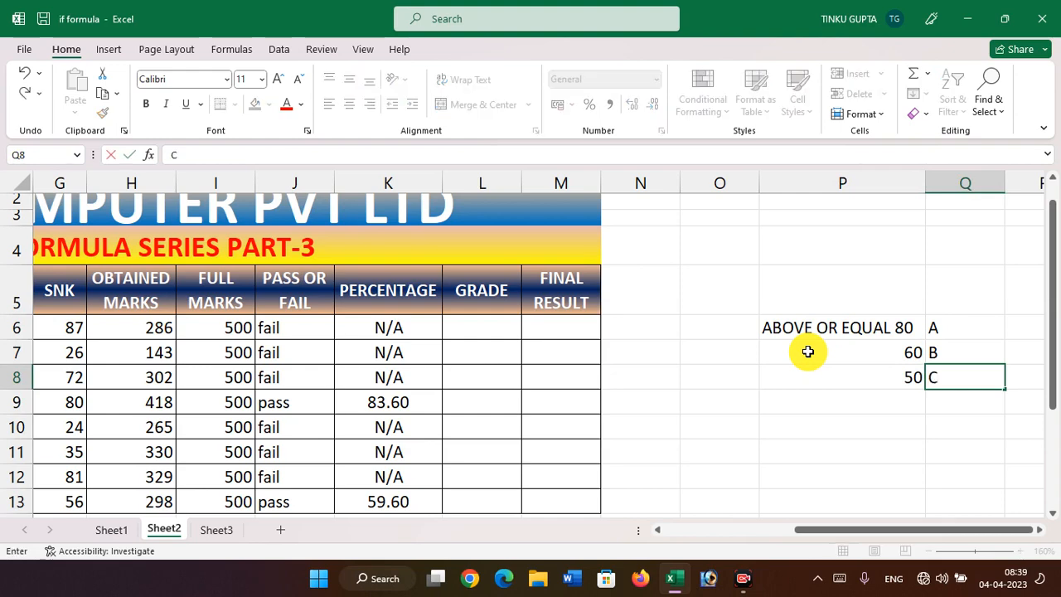
key(Return)
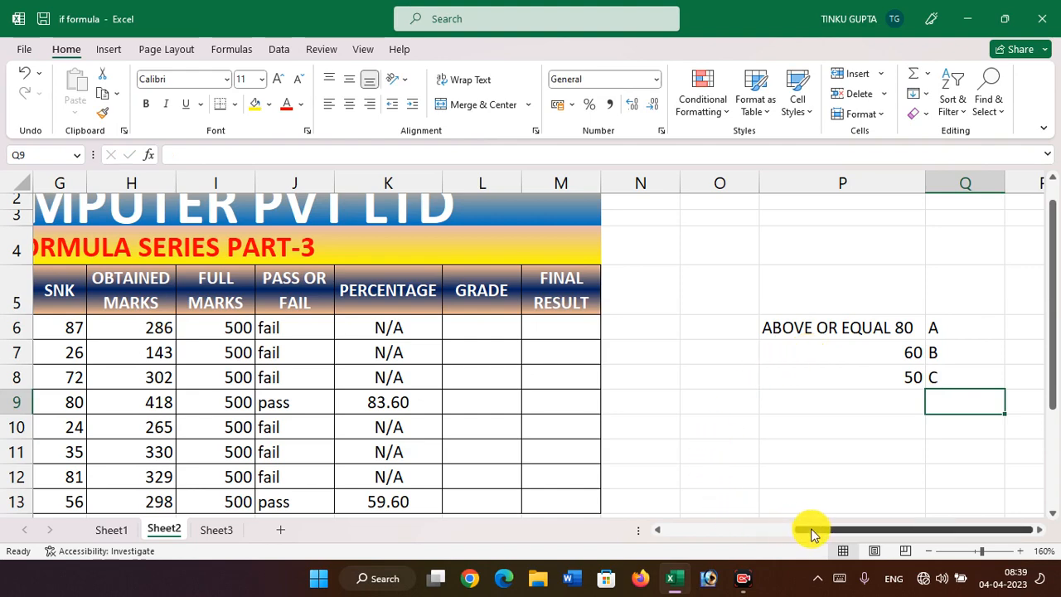
Start the first student's grade formula in L6 as =IF(K6>=80,"A", using the percentage cell as the tested value
drag(812, 530, 775, 540)
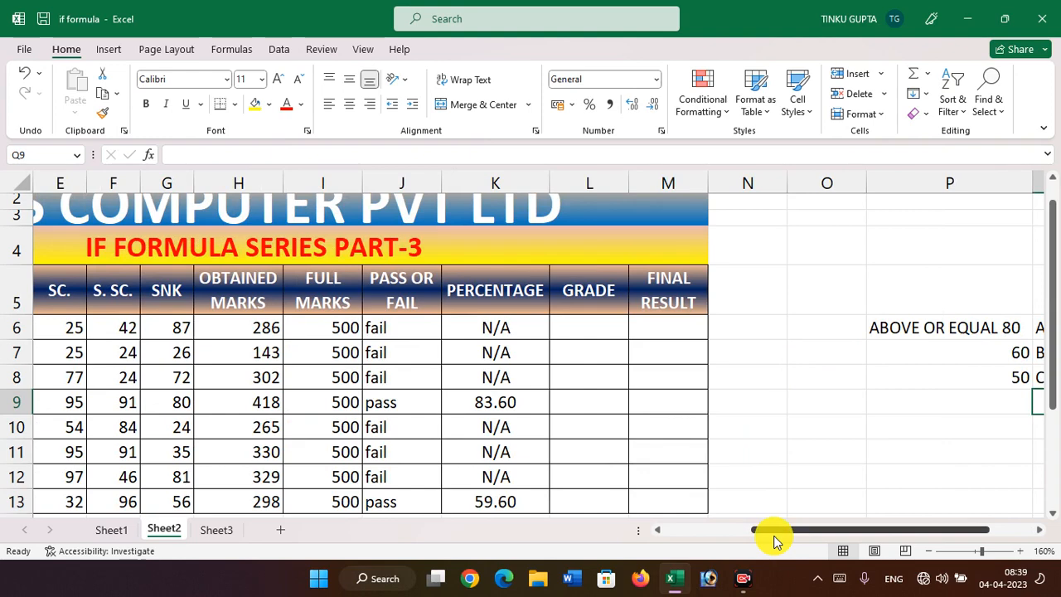
click(592, 329)
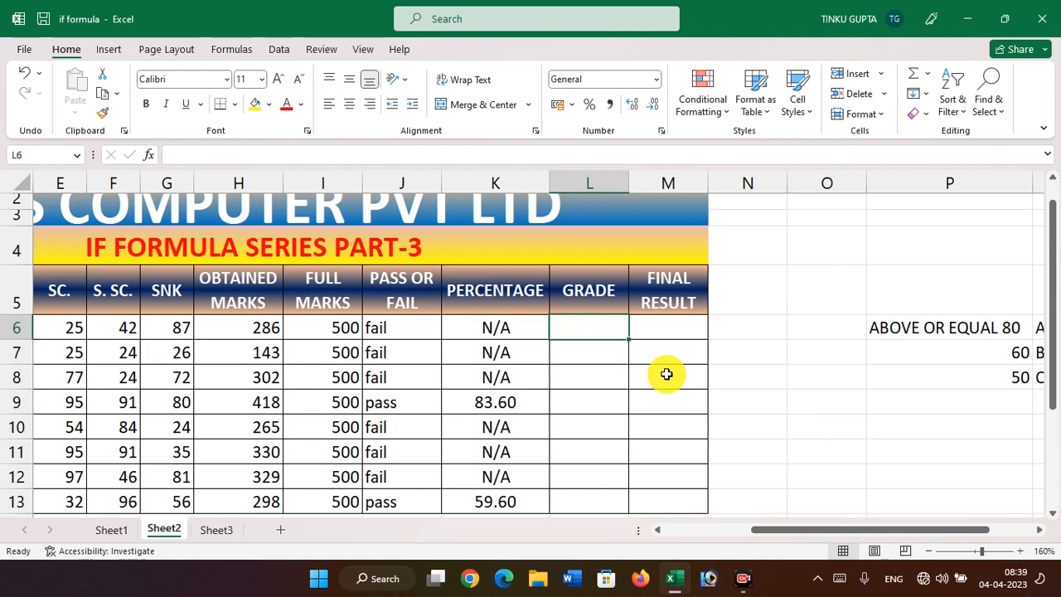
text(=)
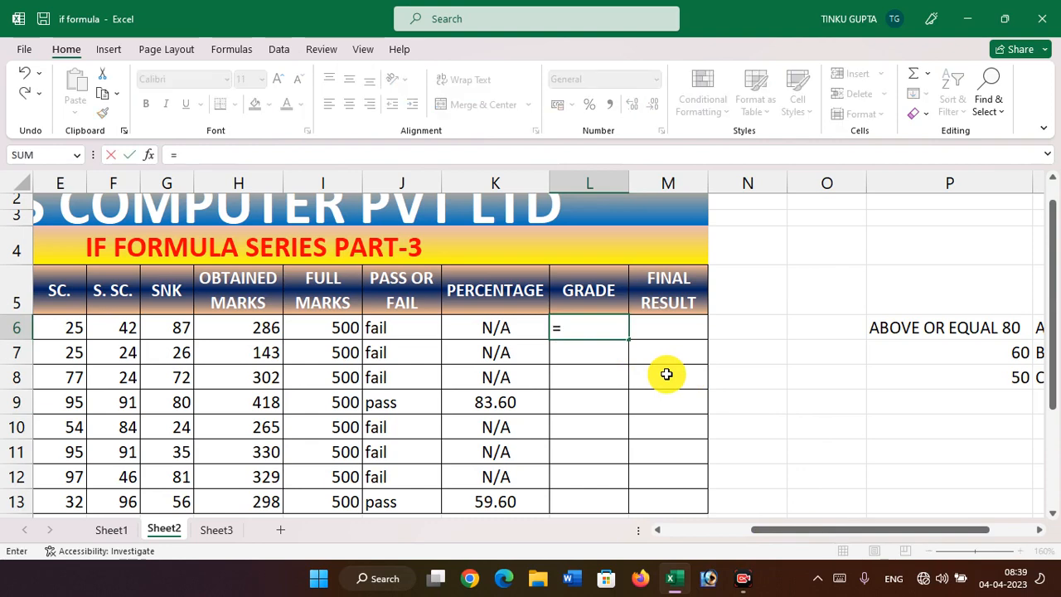
text(IF)
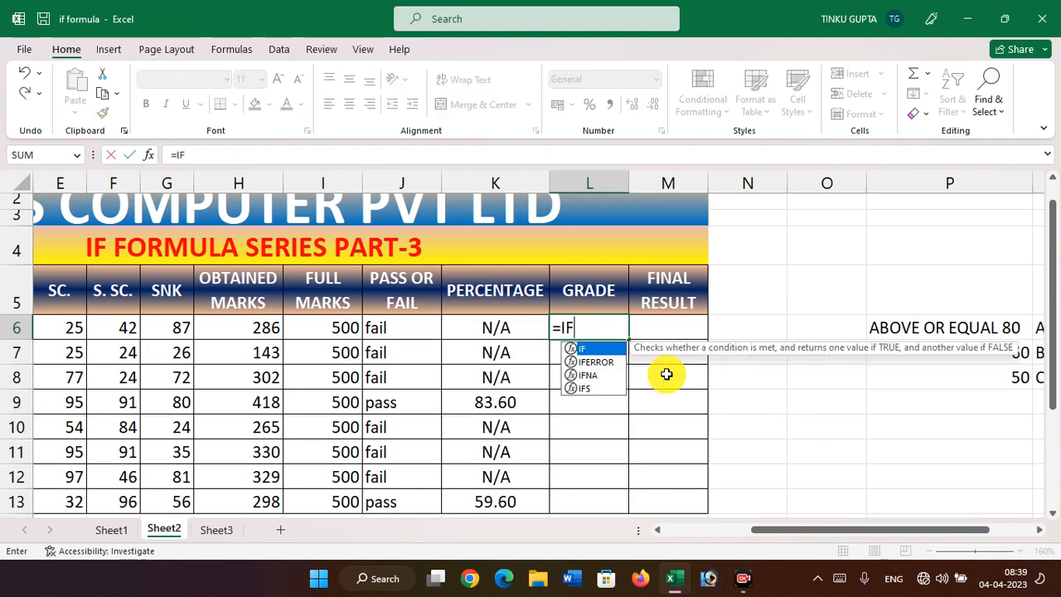
text(()
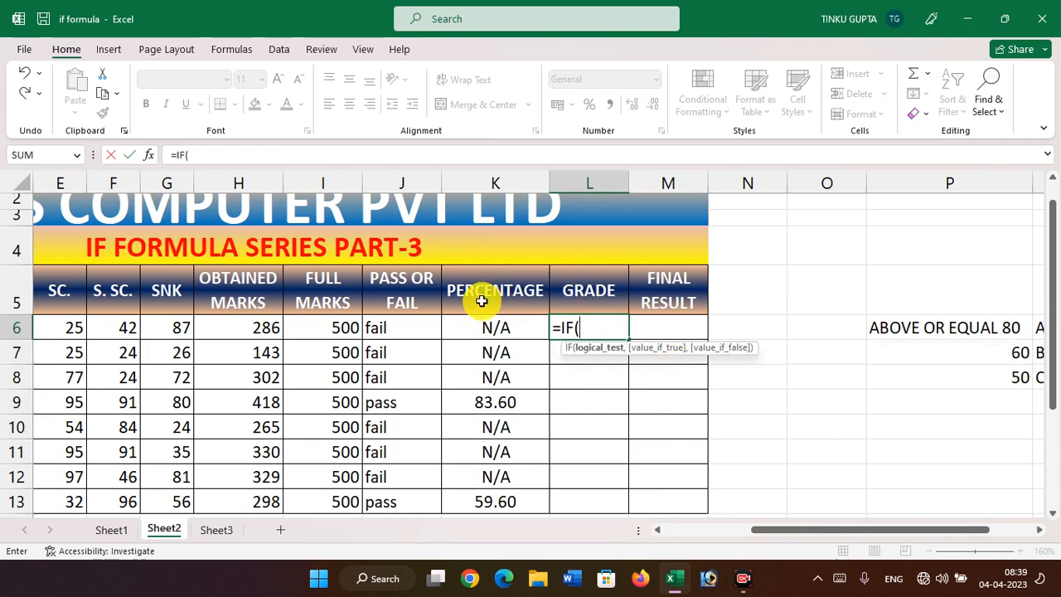
click(507, 327)
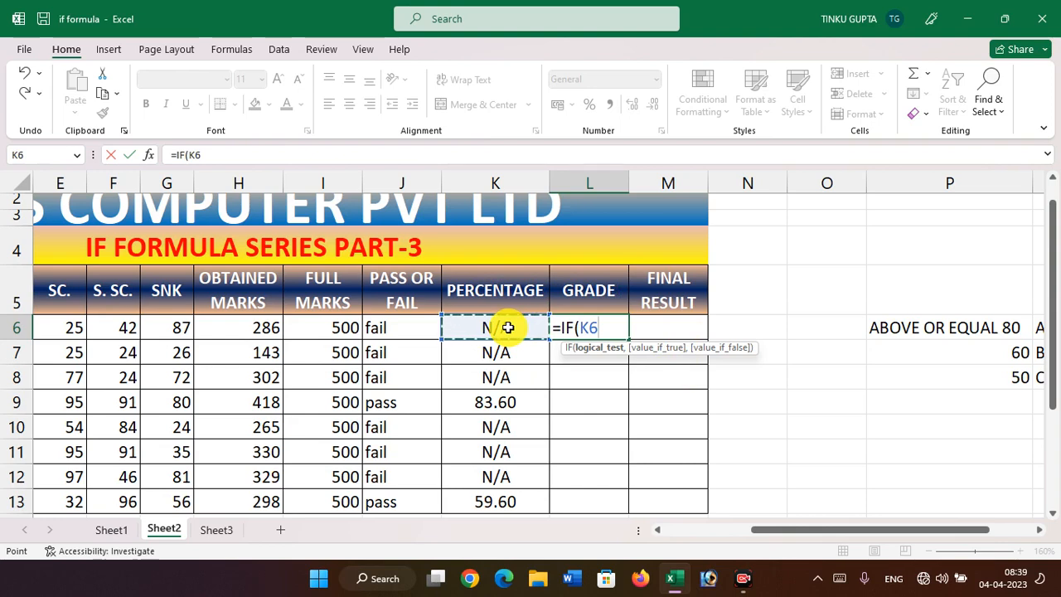
text(>=80)
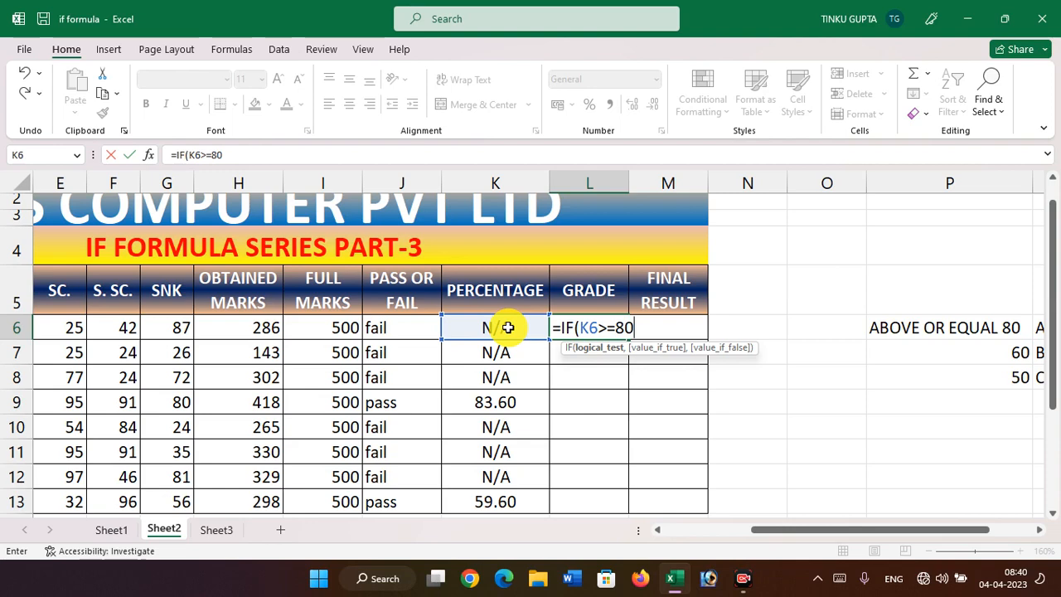
text(,)
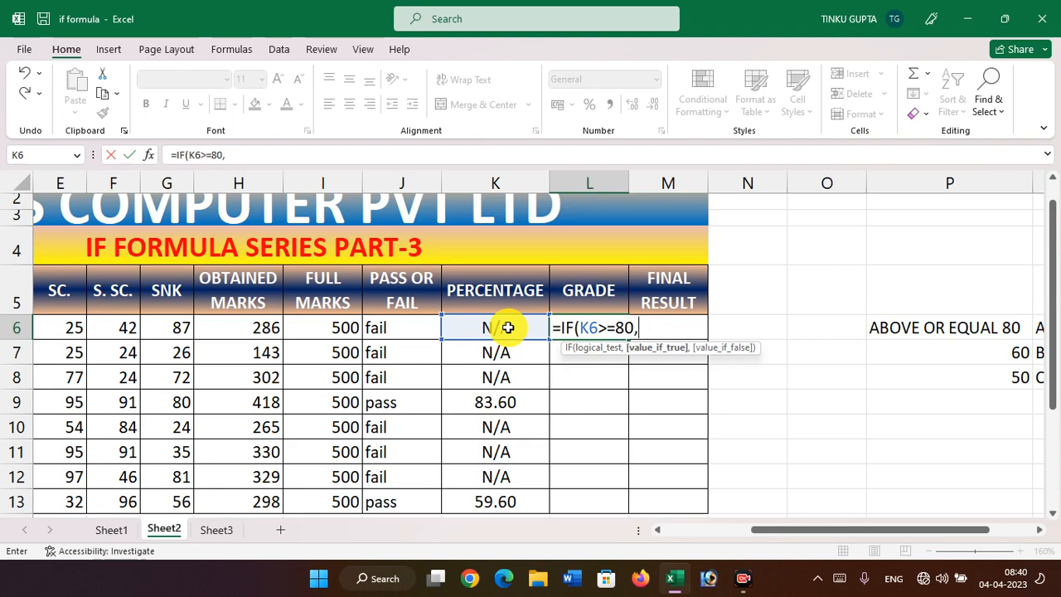
text("A",)
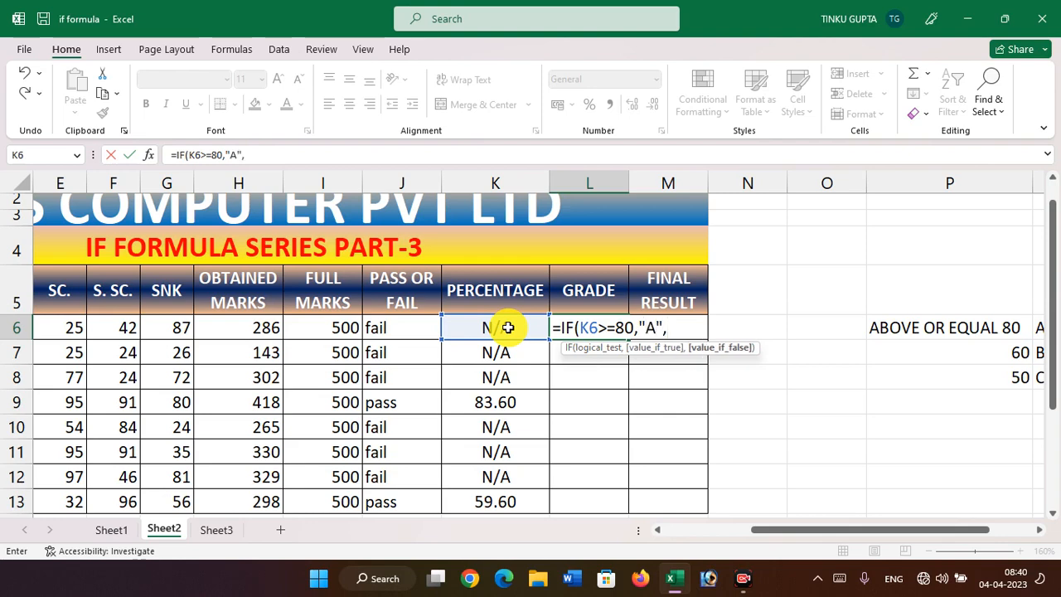
Extend the L6 grade formula with a nested IF(K6>=60,"B", as the value if false of the first test
text(IF)
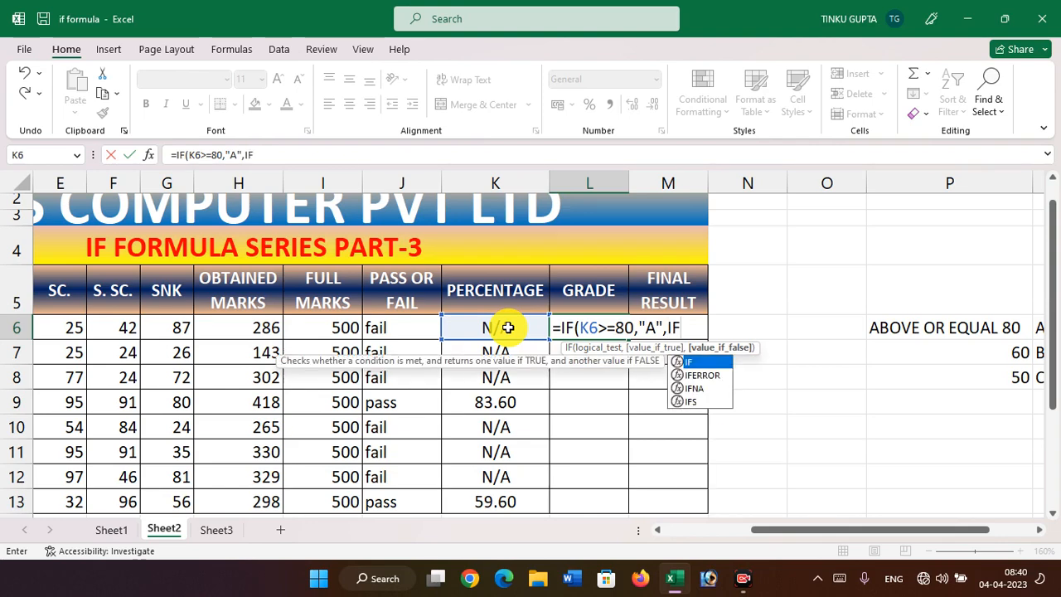
text(()
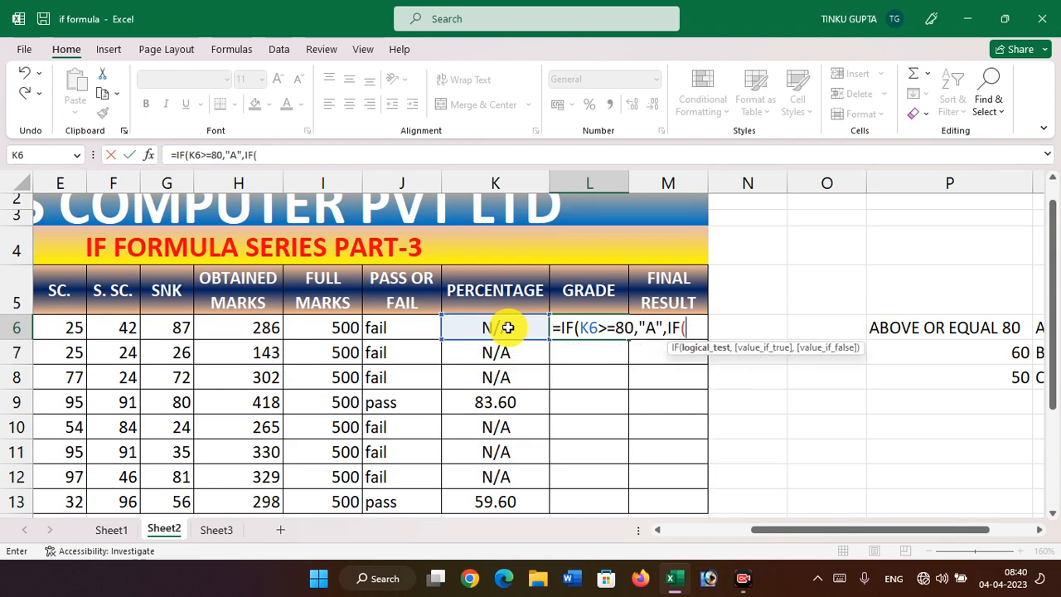
click(507, 327)
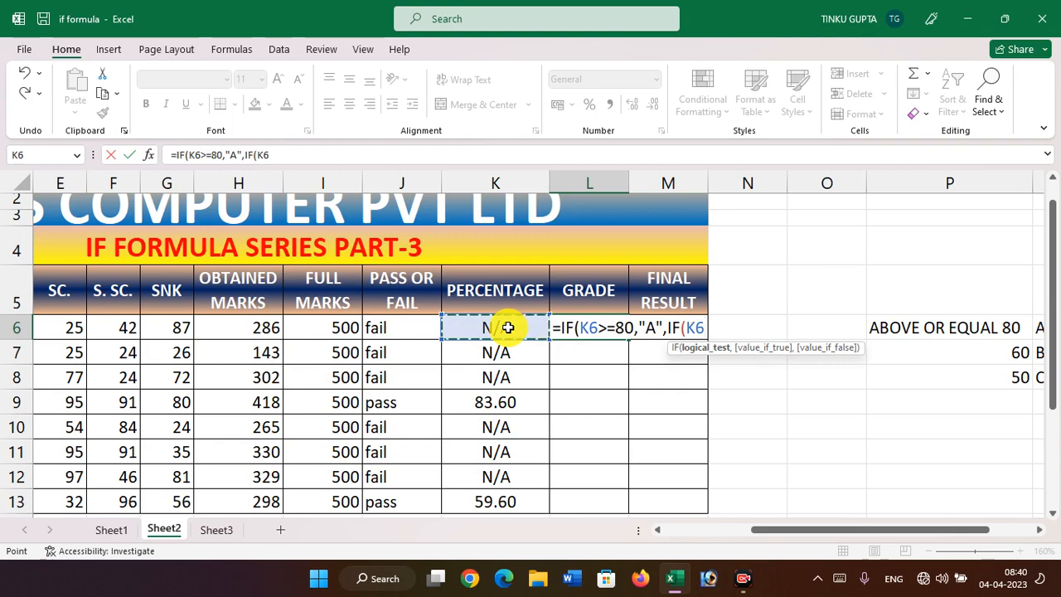
text(>=60)
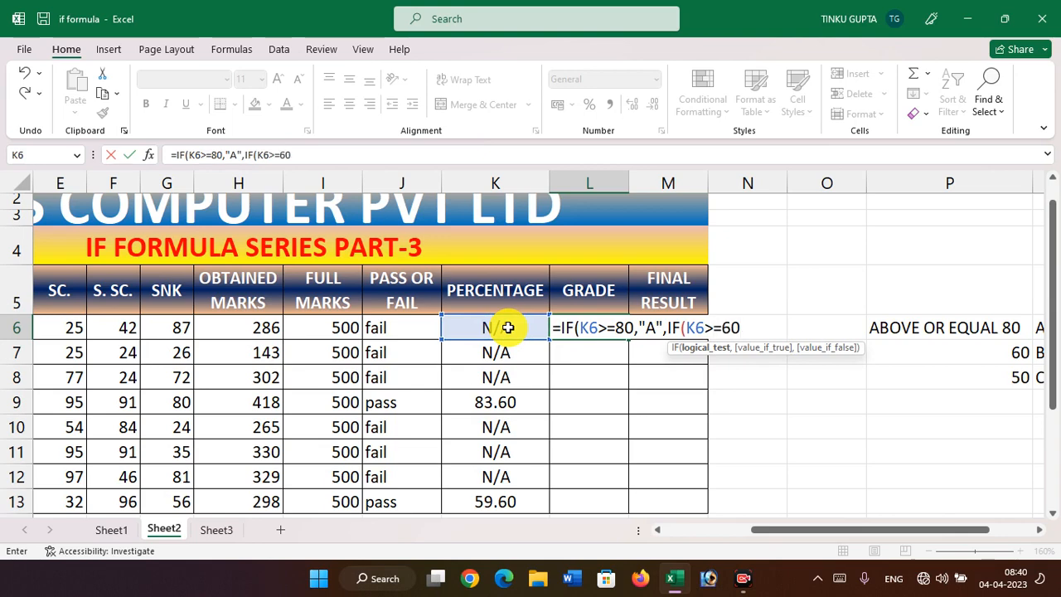
text(,")
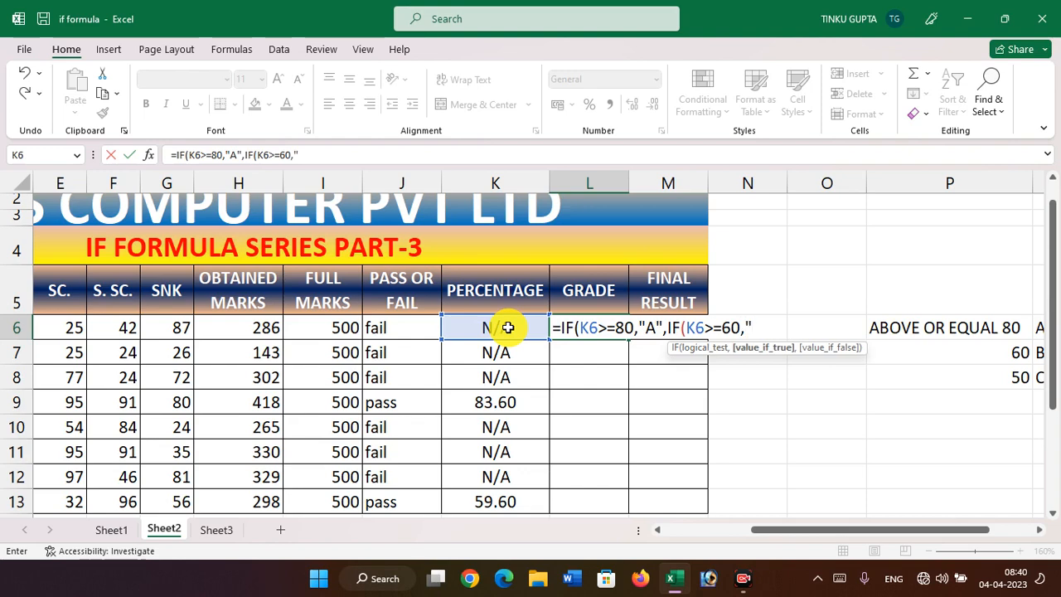
text(B",)
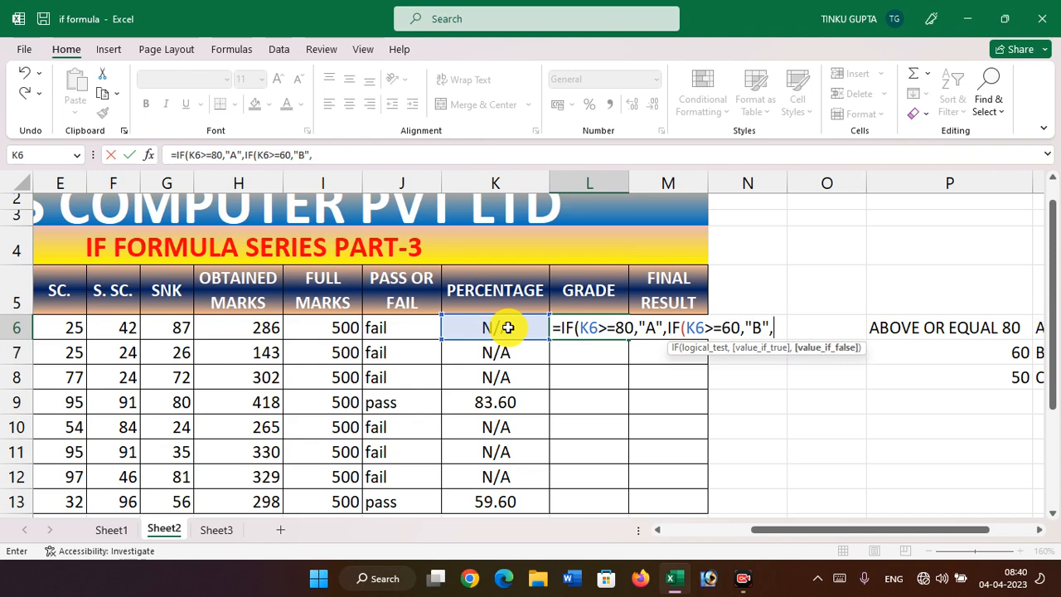
Add a third nested test to the L6 formula, IF(K6>=50,"C", after the grade B result
click(508, 327)
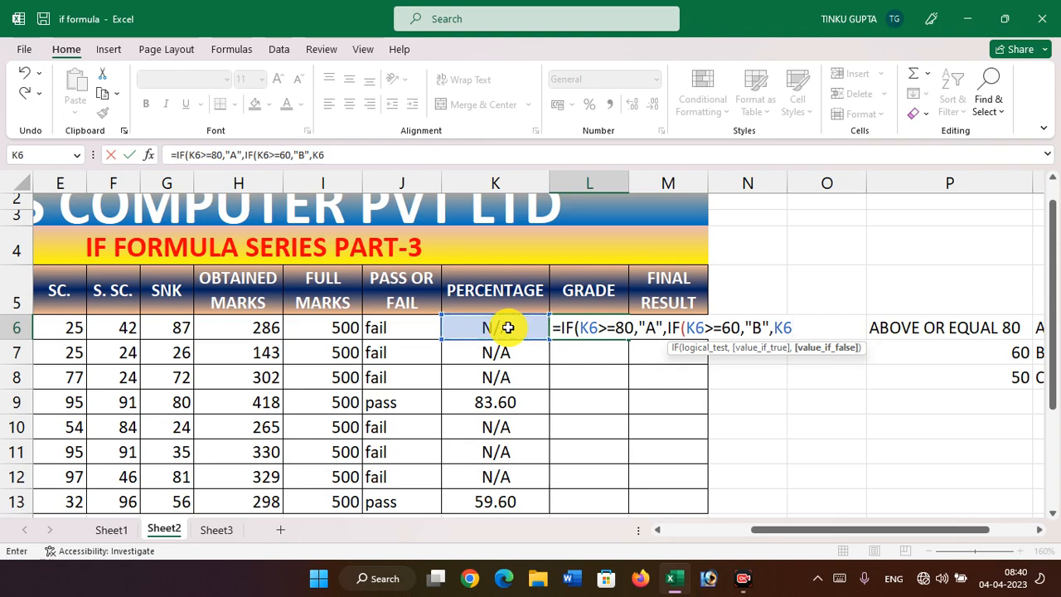
text(>=50,)
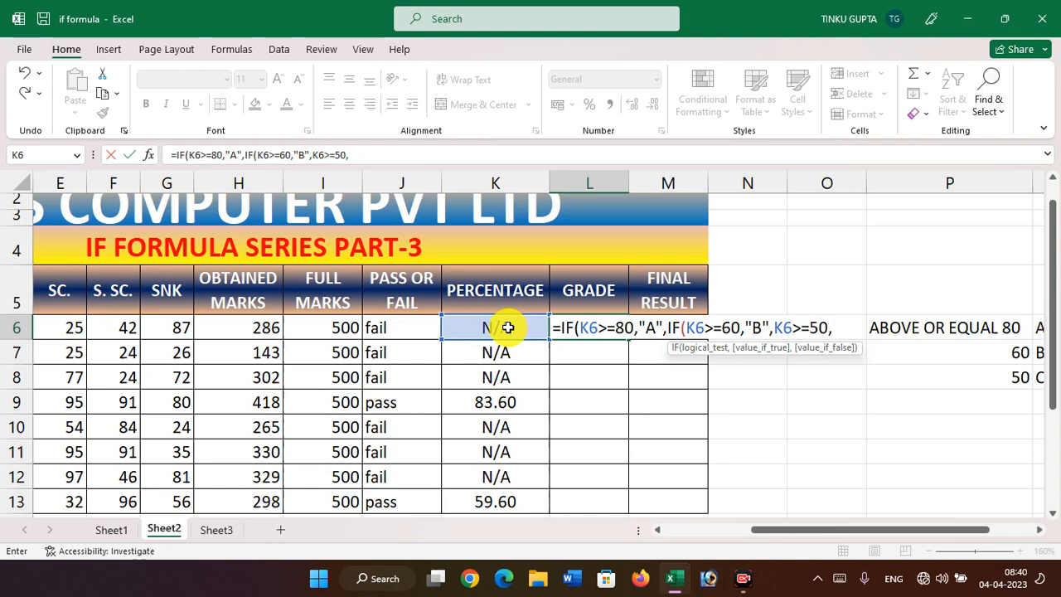
text("C")
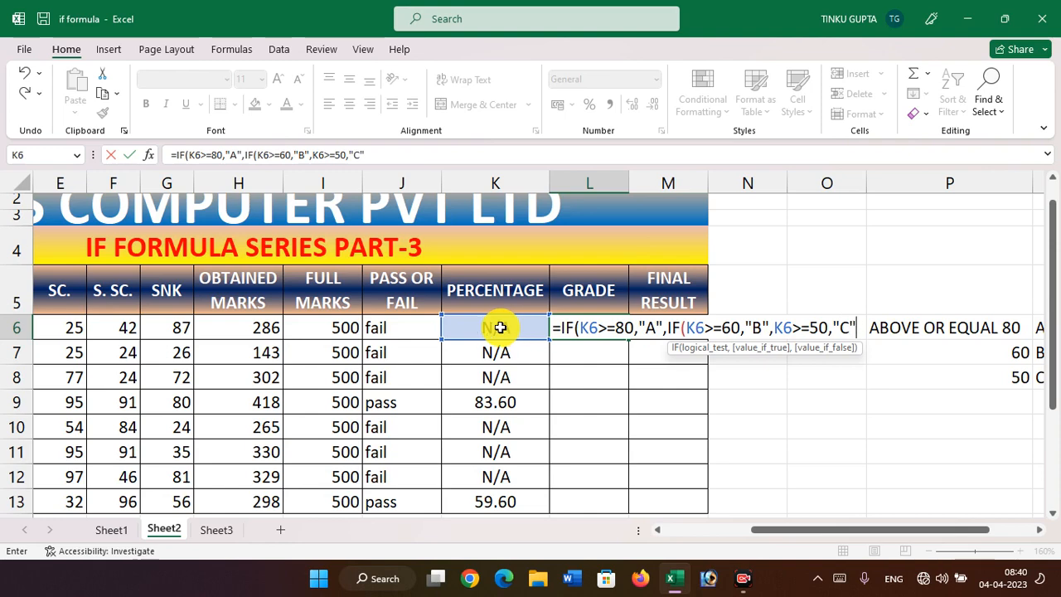
click(775, 328)
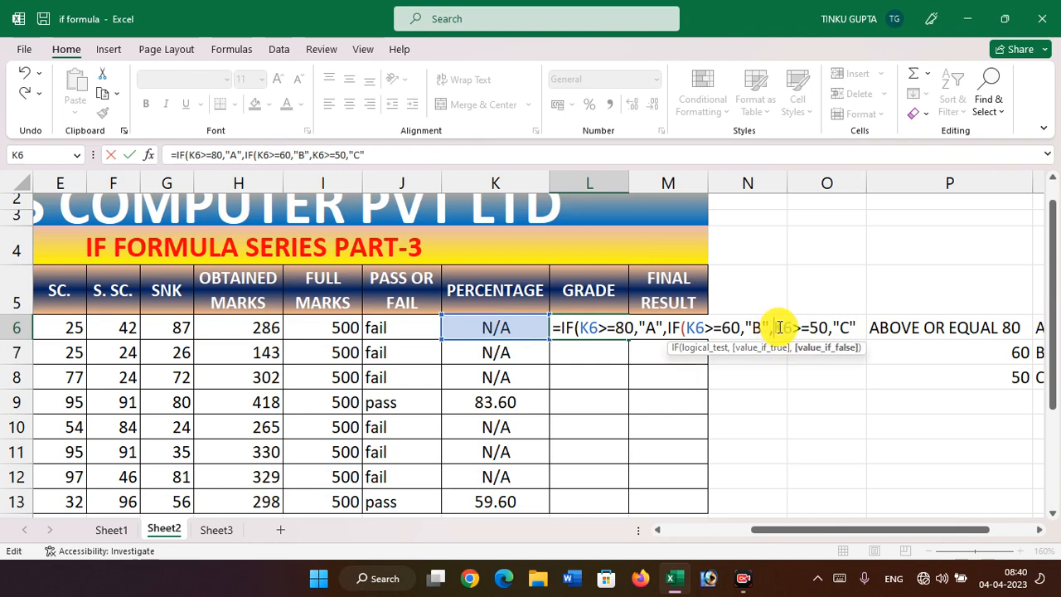
text(IF)
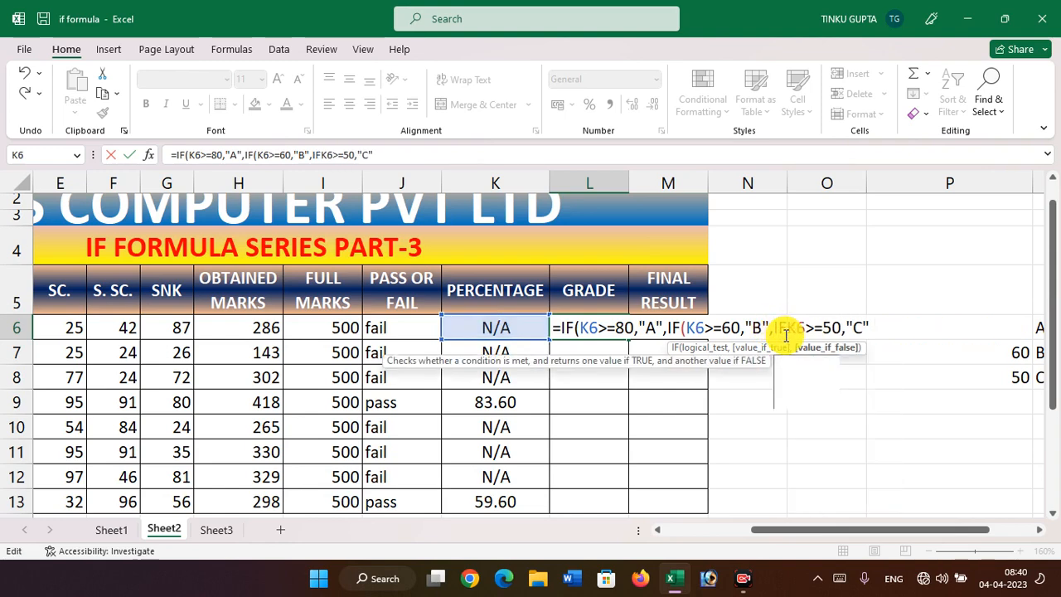
text(()
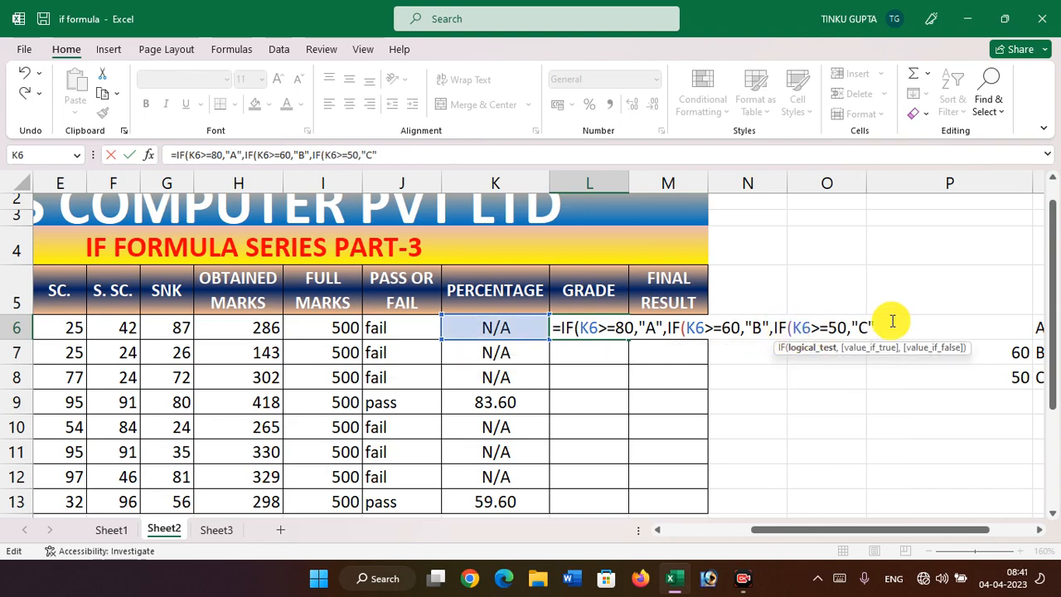
Finish the L6 grade formula with "N/A" as the final value if false, close all three IFs and commit it
click(887, 323)
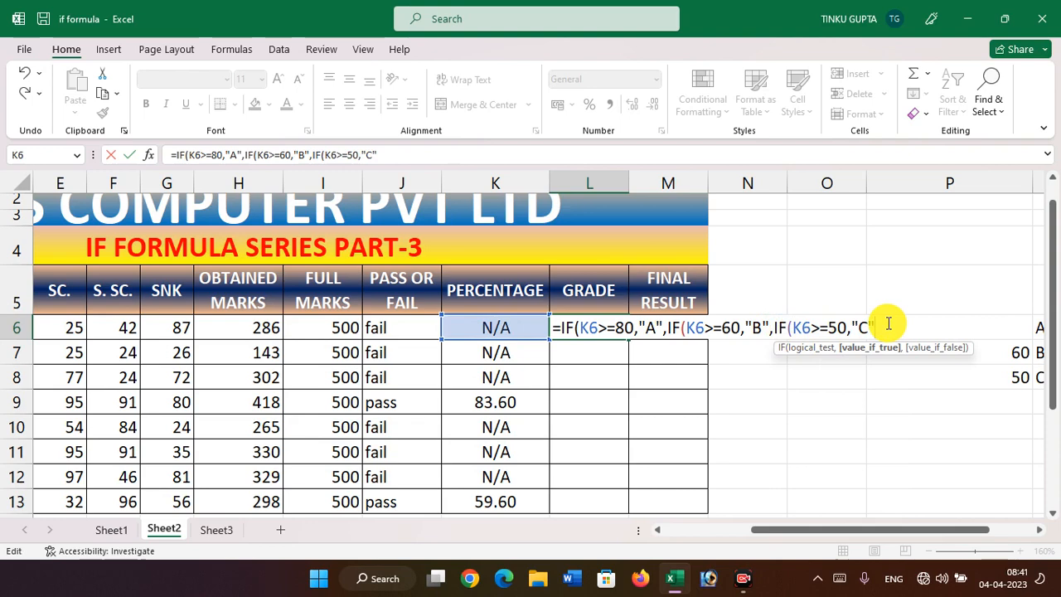
text(,)
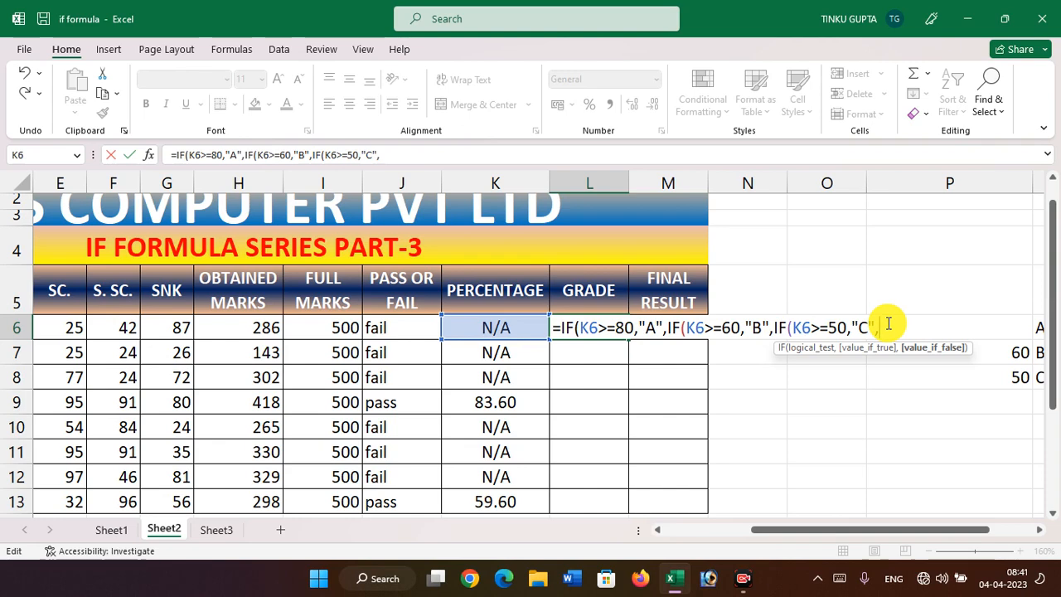
text("N/A"))))
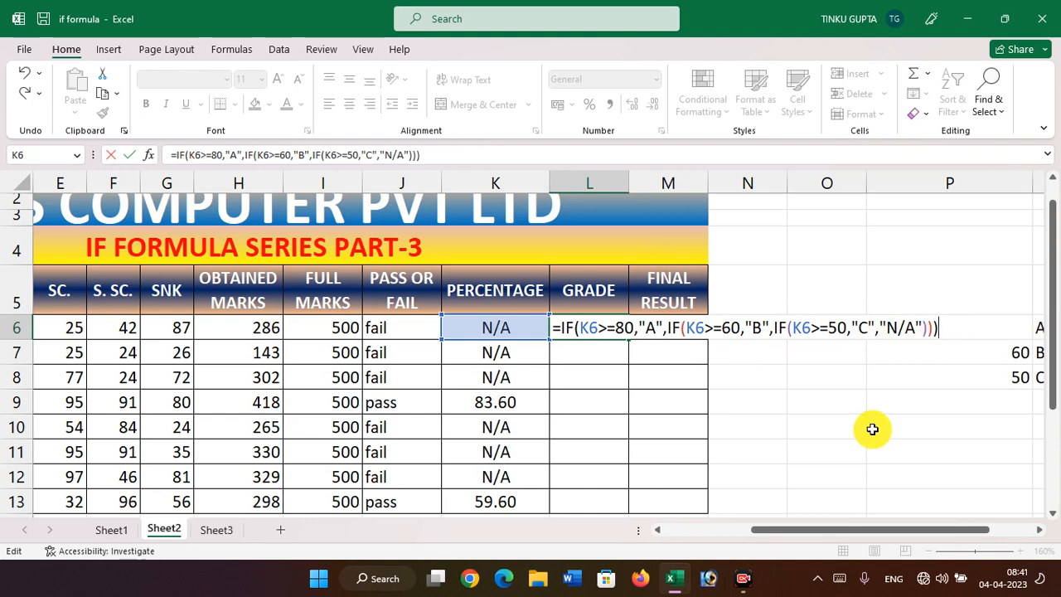
key(Return)
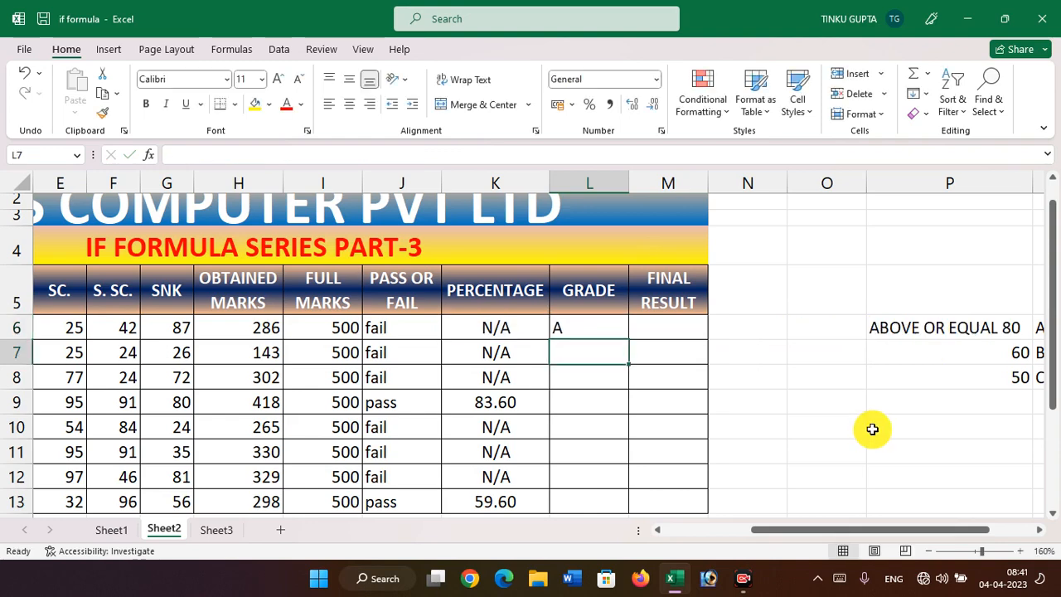
Insert an outer IF at the start of the L6 grade formula that tests K6="N/A" before the existing grade tests
click(594, 329)
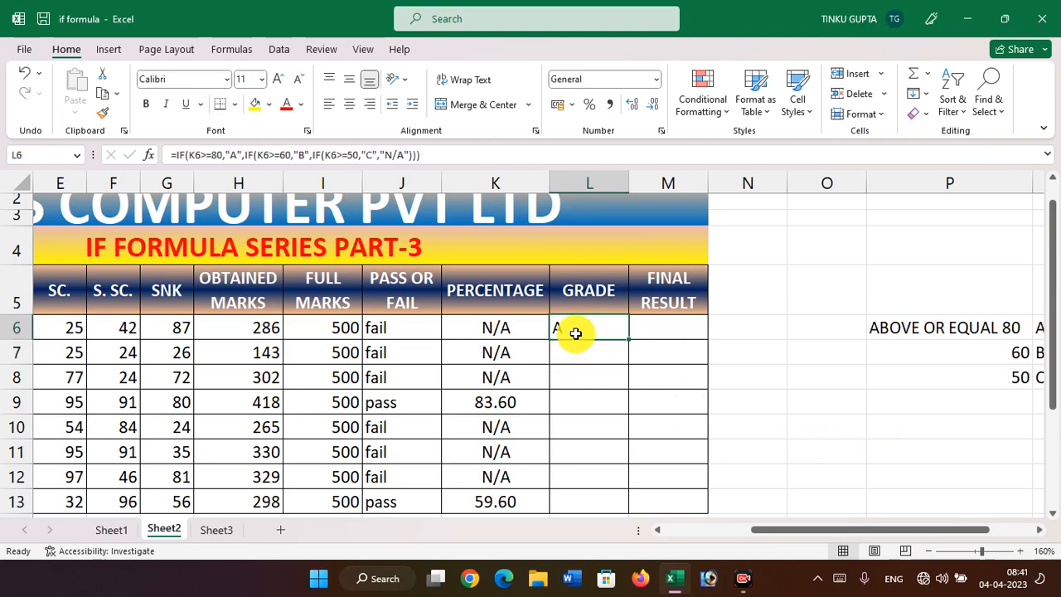
click(494, 327)
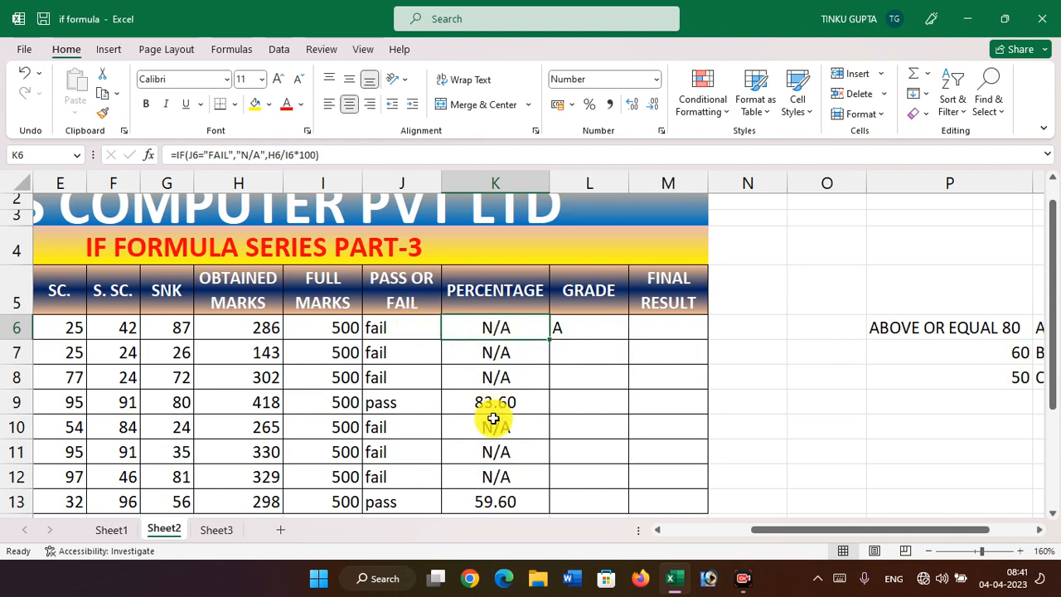
double_click(591, 329)
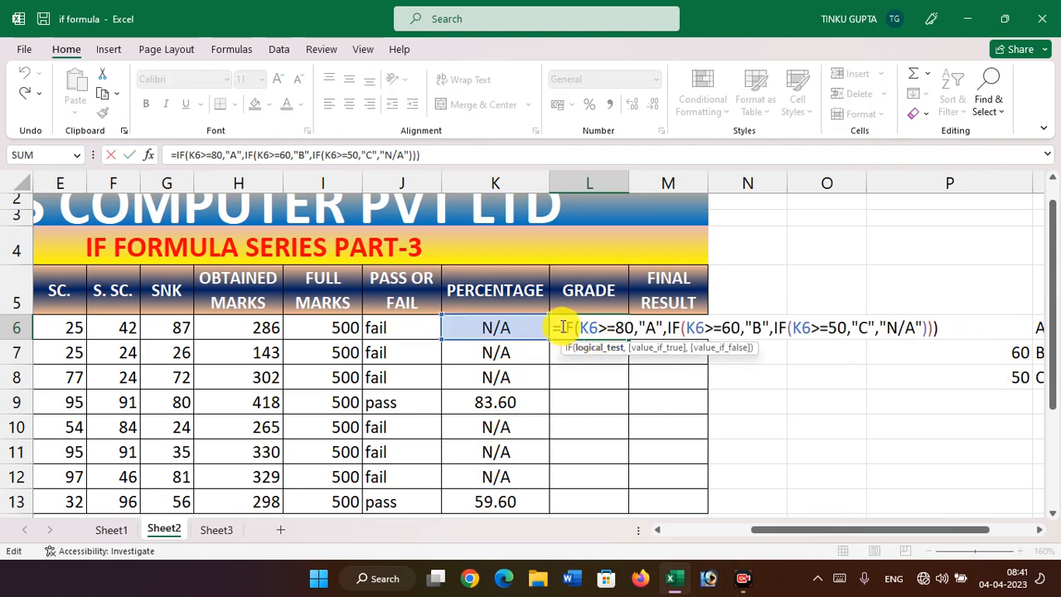
click(560, 324)
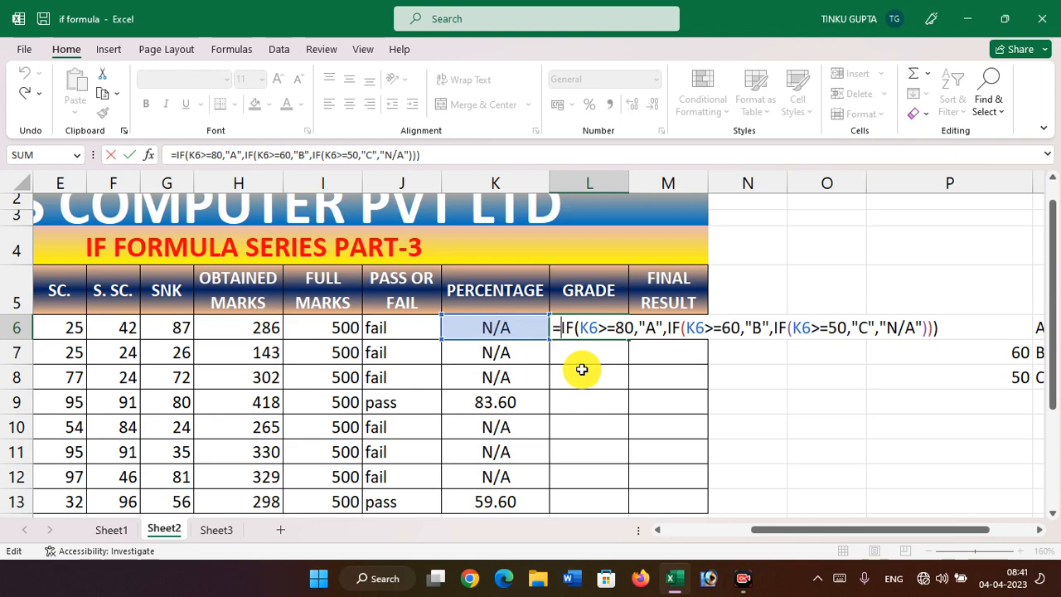
text(IF()
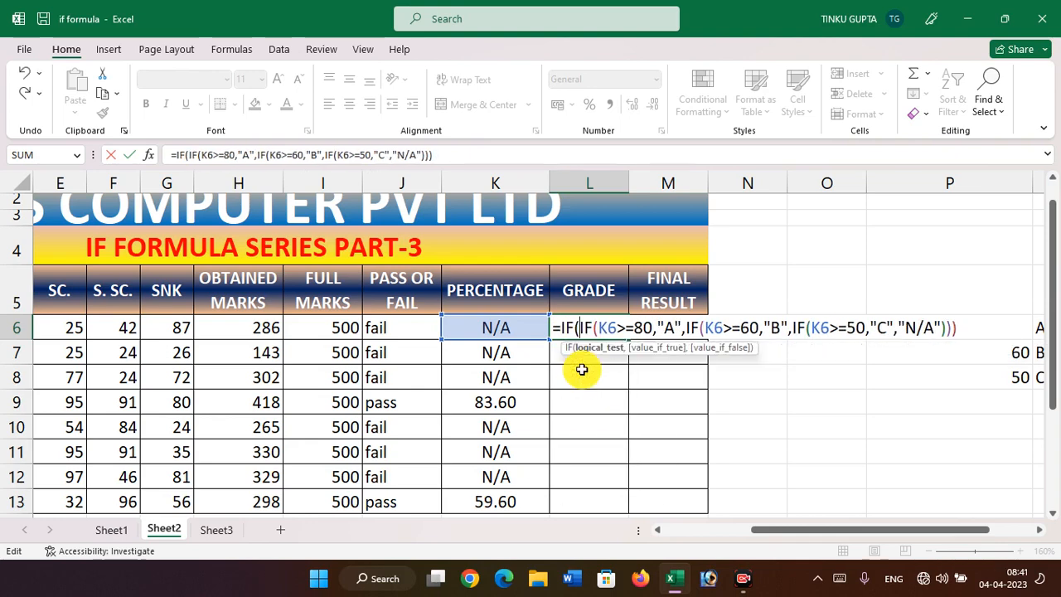
click(500, 329)
text(=")
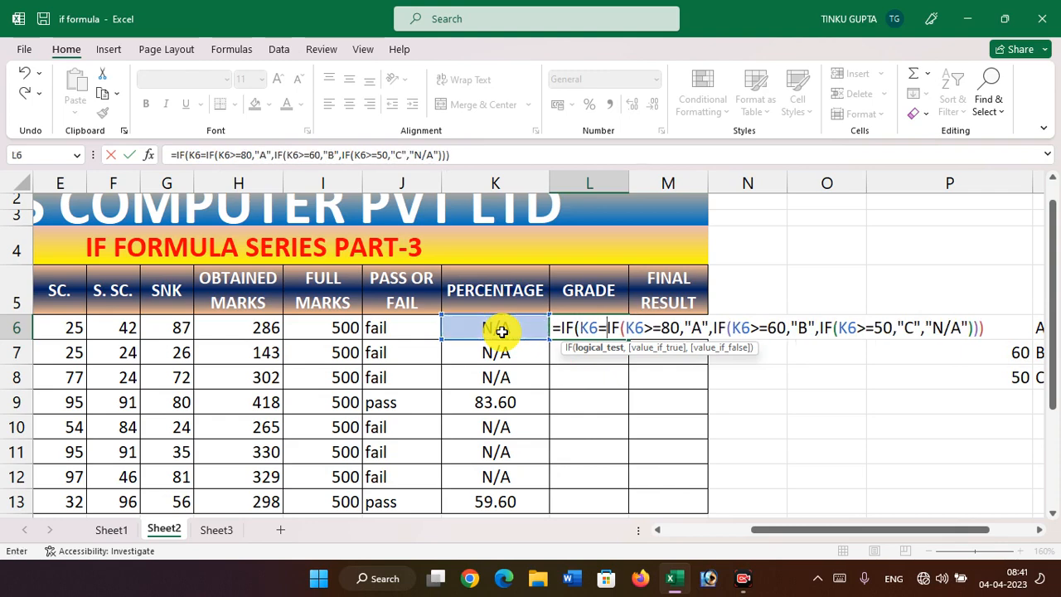
text(N/)
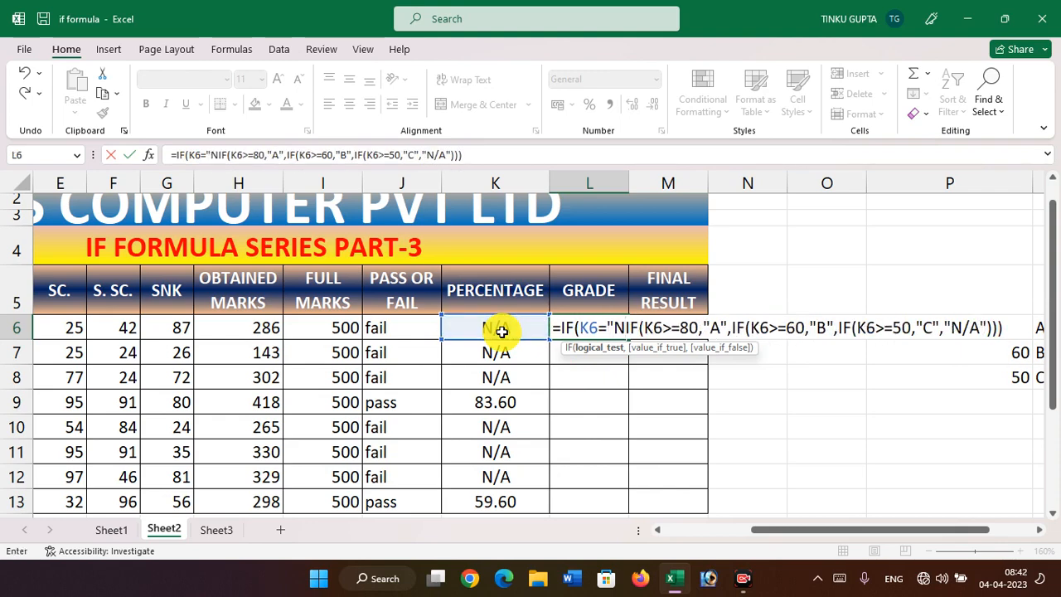
text(A)
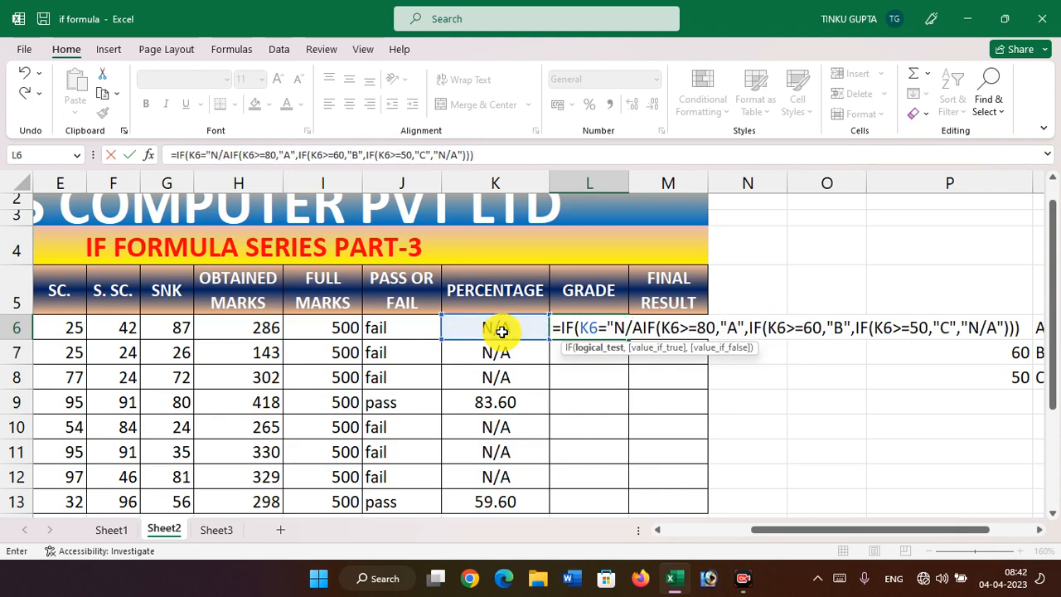
text(",)
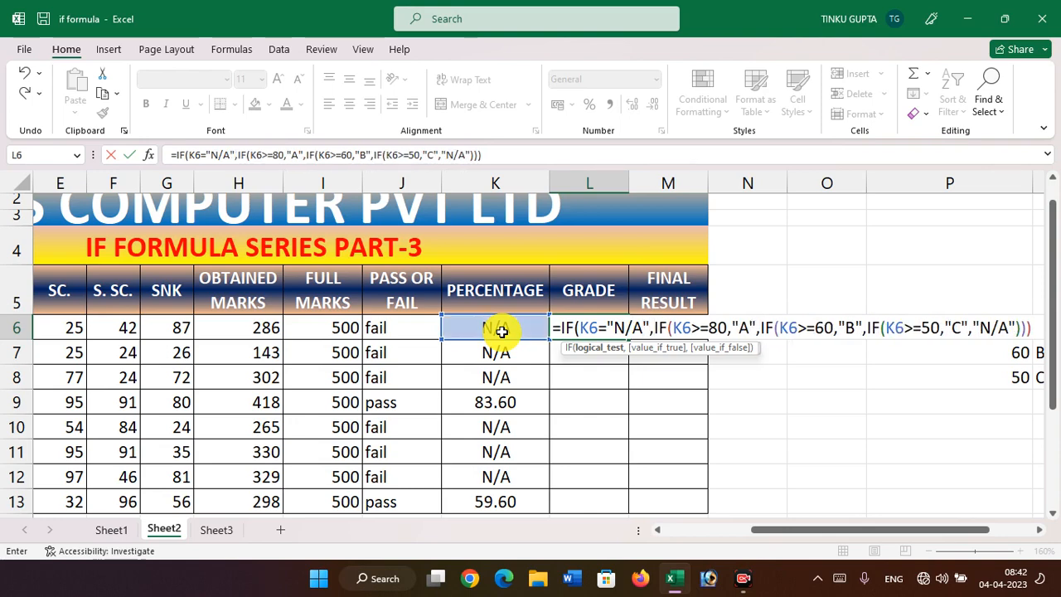
Make the outer IF in L6 return "N/A" when true, keep the grade tests as its value if false, and commit the formula
text(")
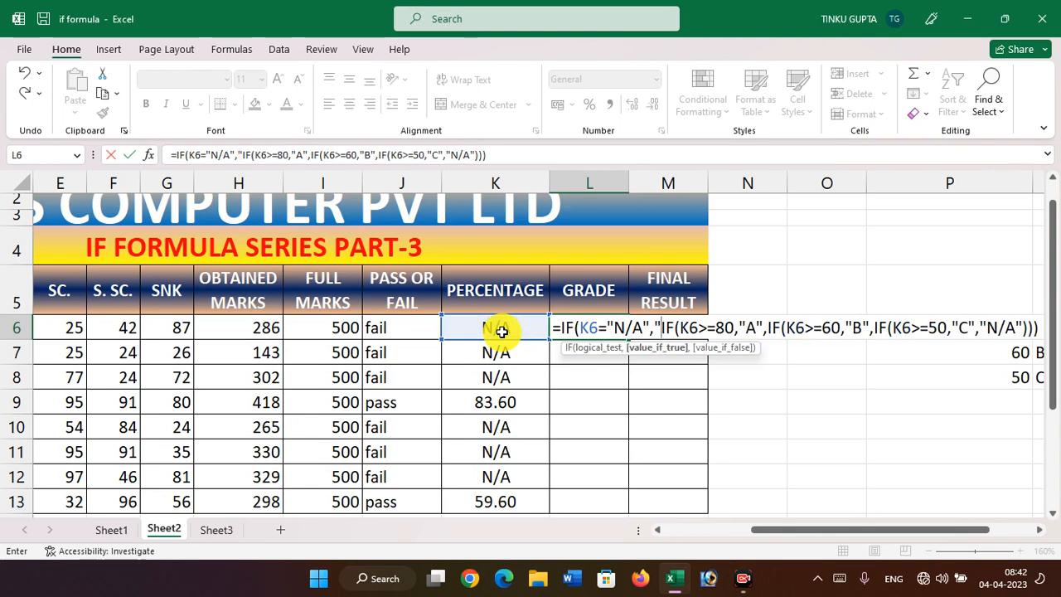
text(N/A)
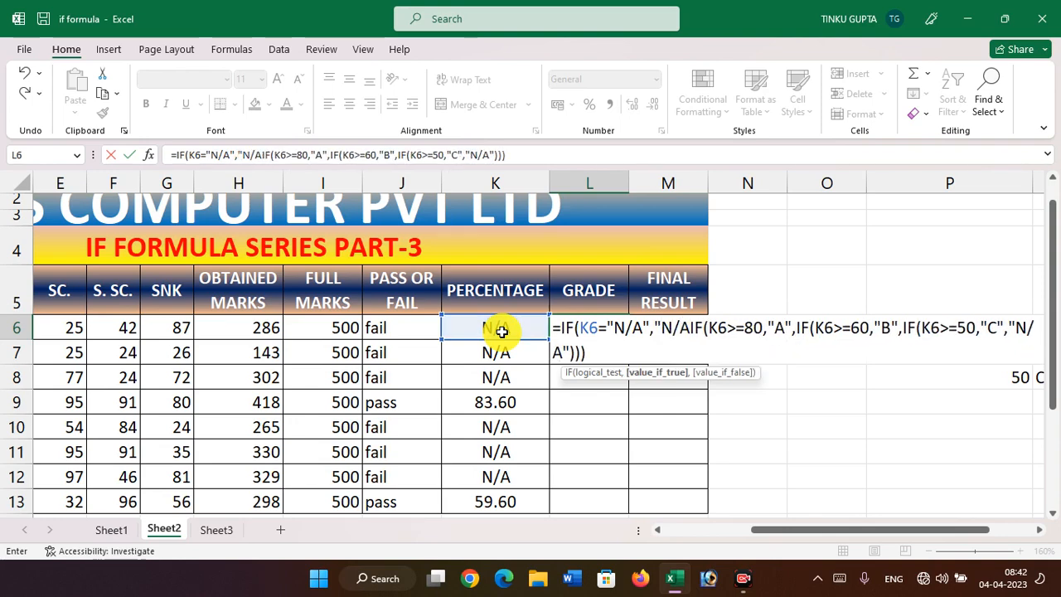
text(")
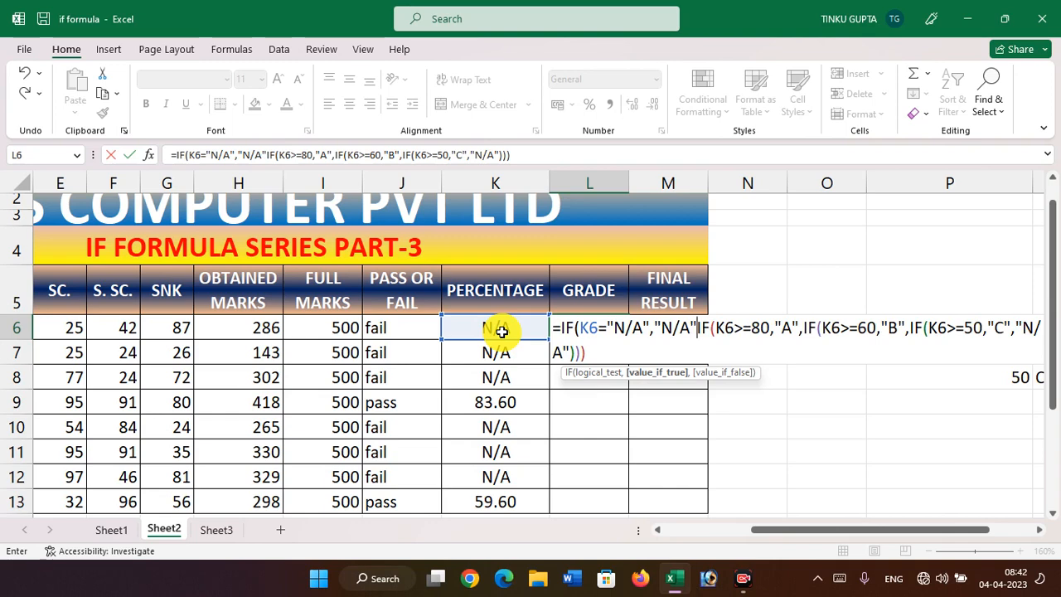
text(,)
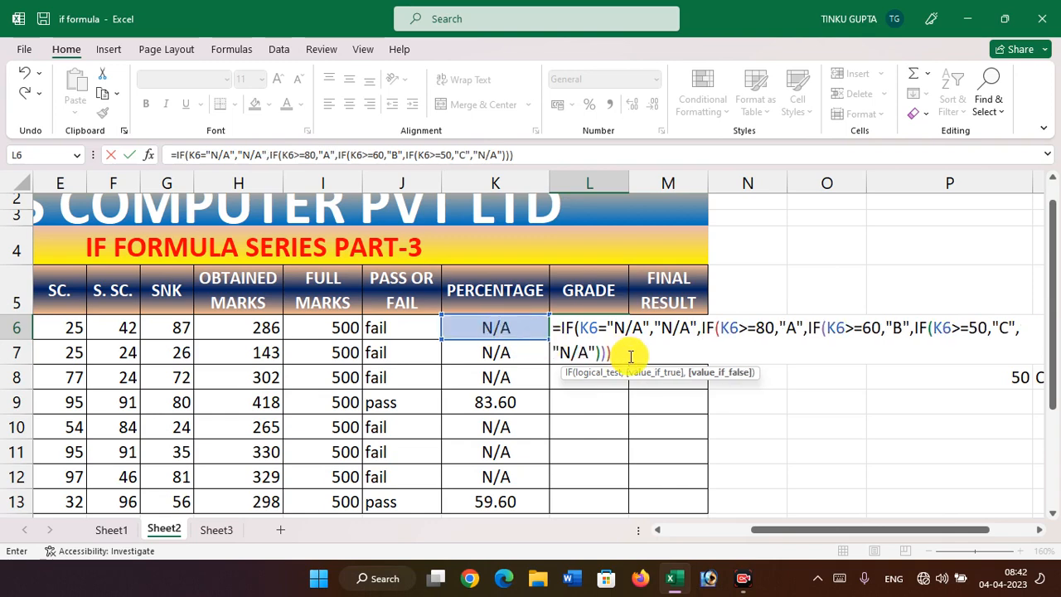
click(630, 356)
key(Return)
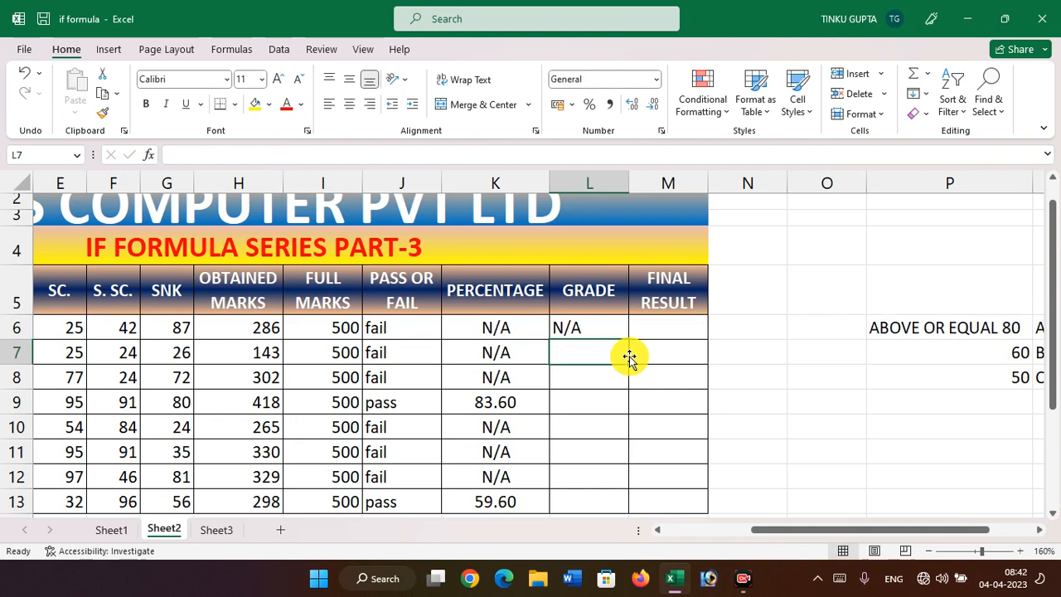
Fill the L6 grade formula down through L13 and check the grades against the percentages in column K
click(608, 329)
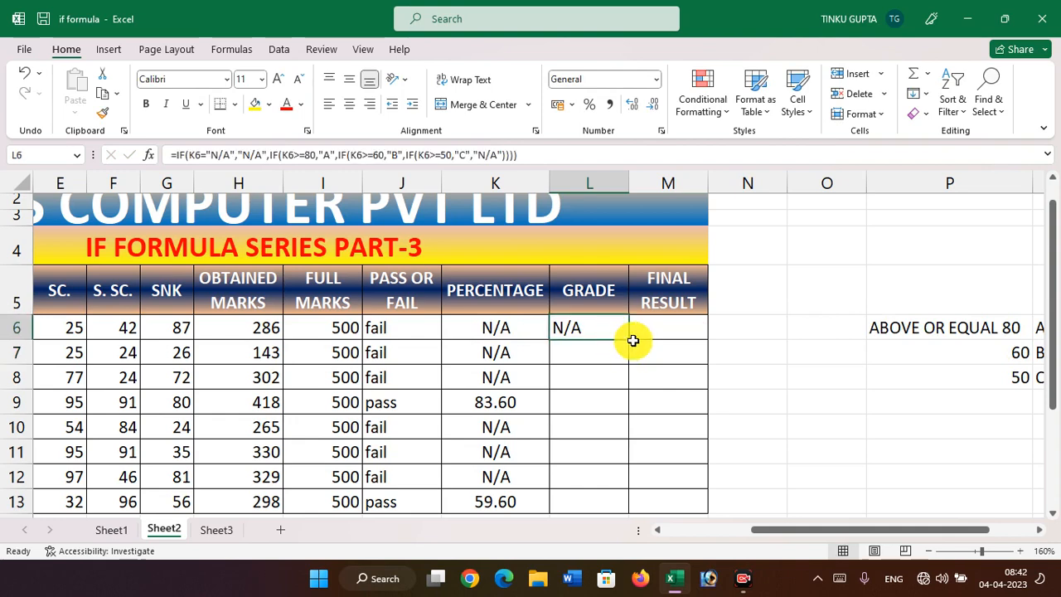
drag(630, 340, 614, 504)
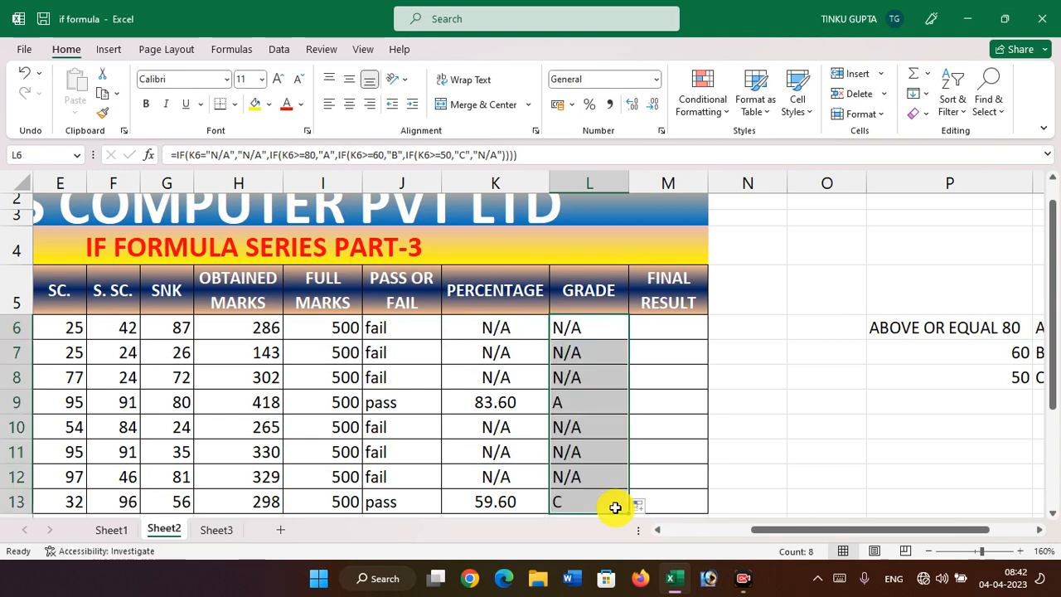
click(699, 431)
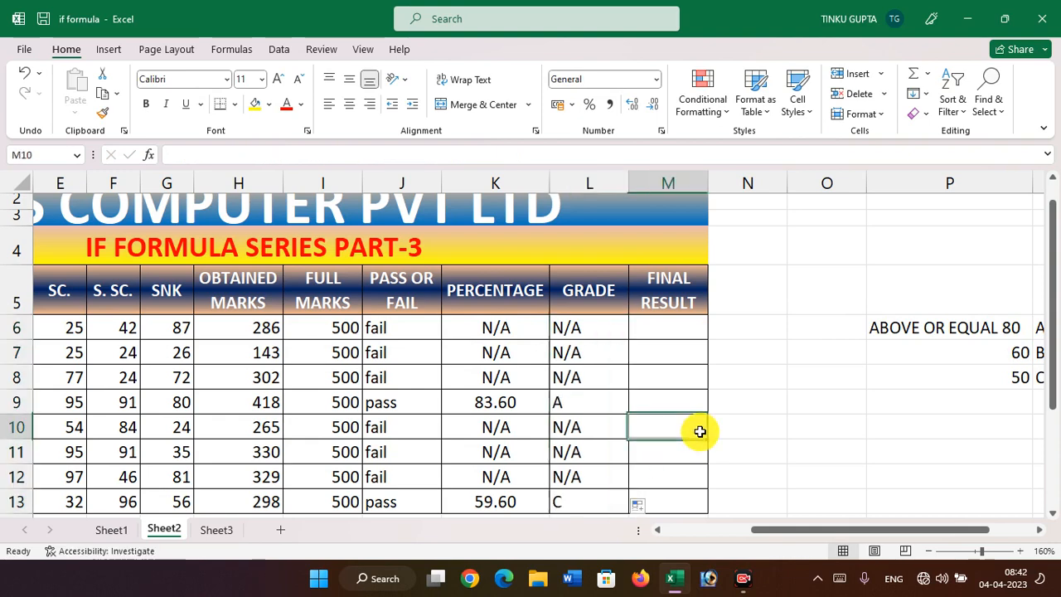
click(507, 402)
click(565, 405)
click(572, 502)
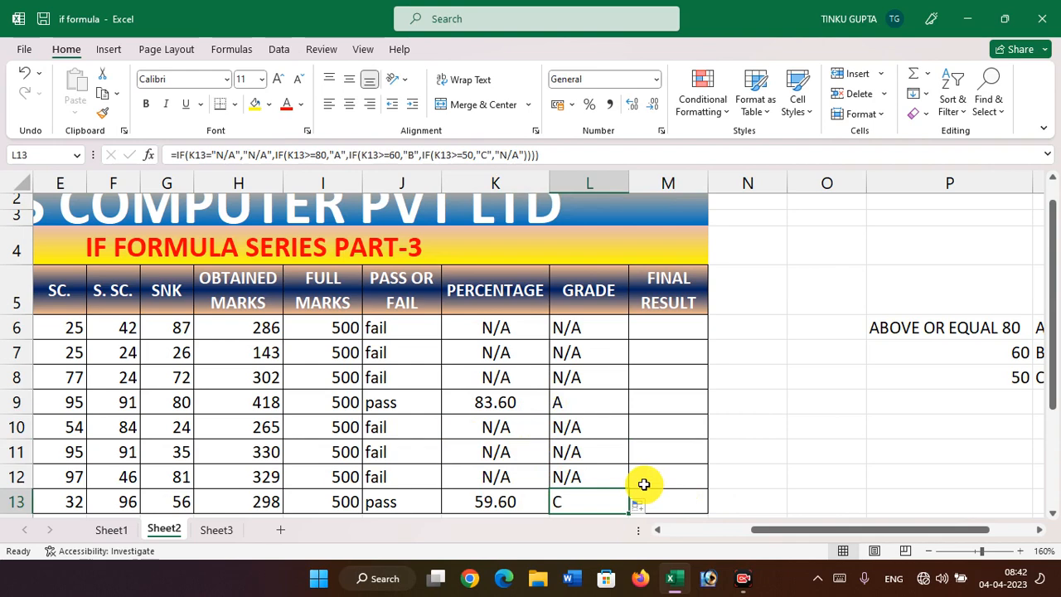
click(587, 331)
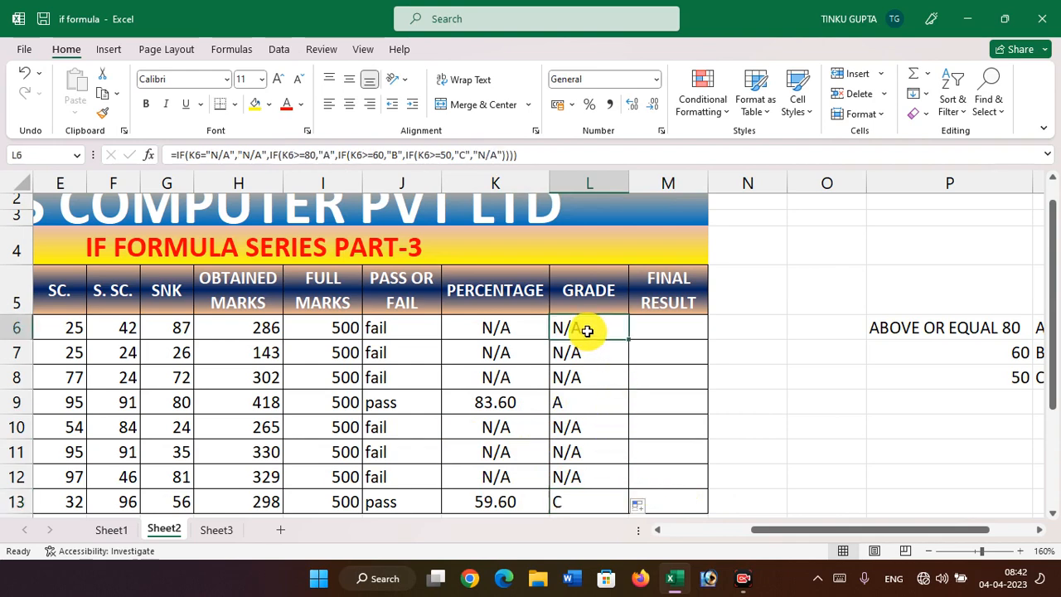
Review the nested IF grade formula in L6, the grades in L9 and L13, and the percentage formula in K6
double_click(586, 330)
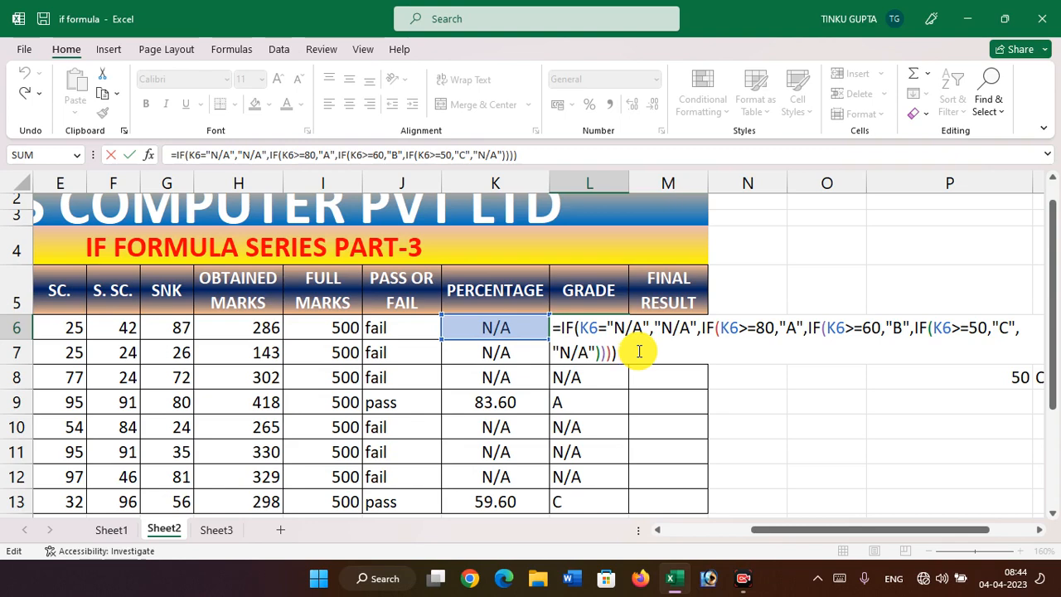
key(Return)
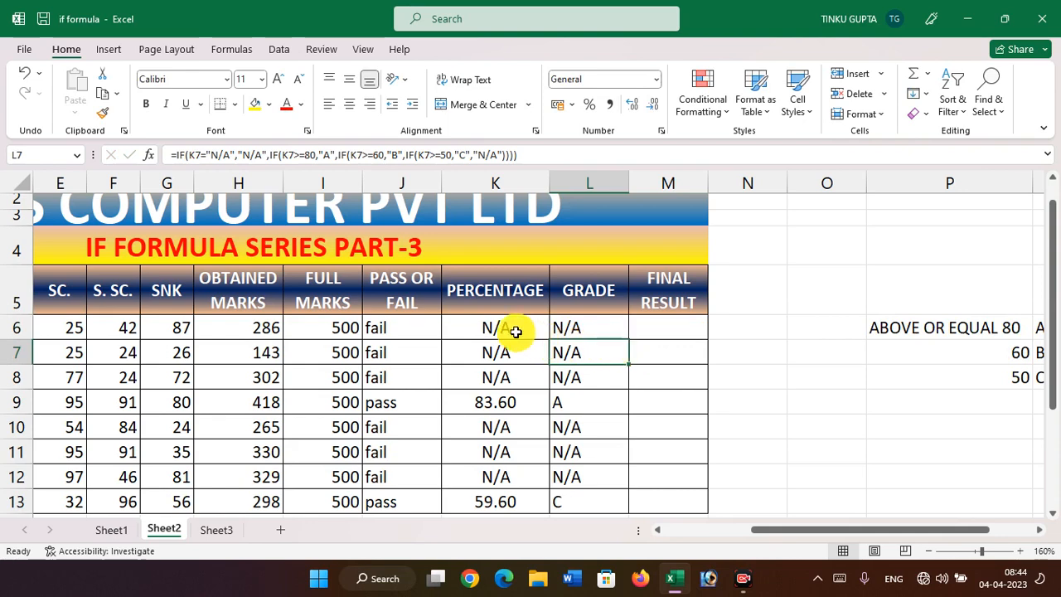
click(664, 324)
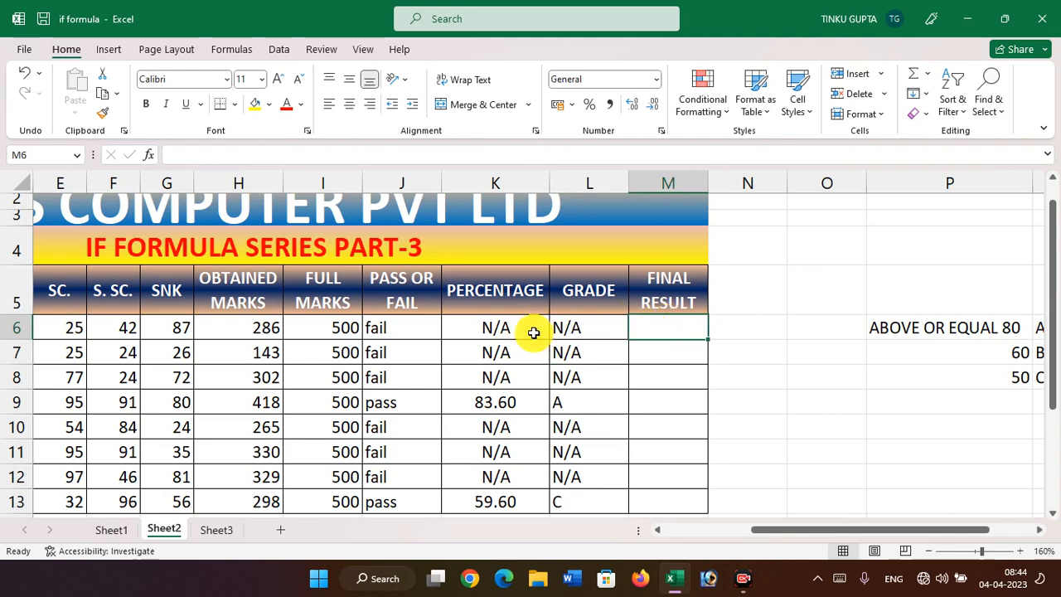
click(570, 404)
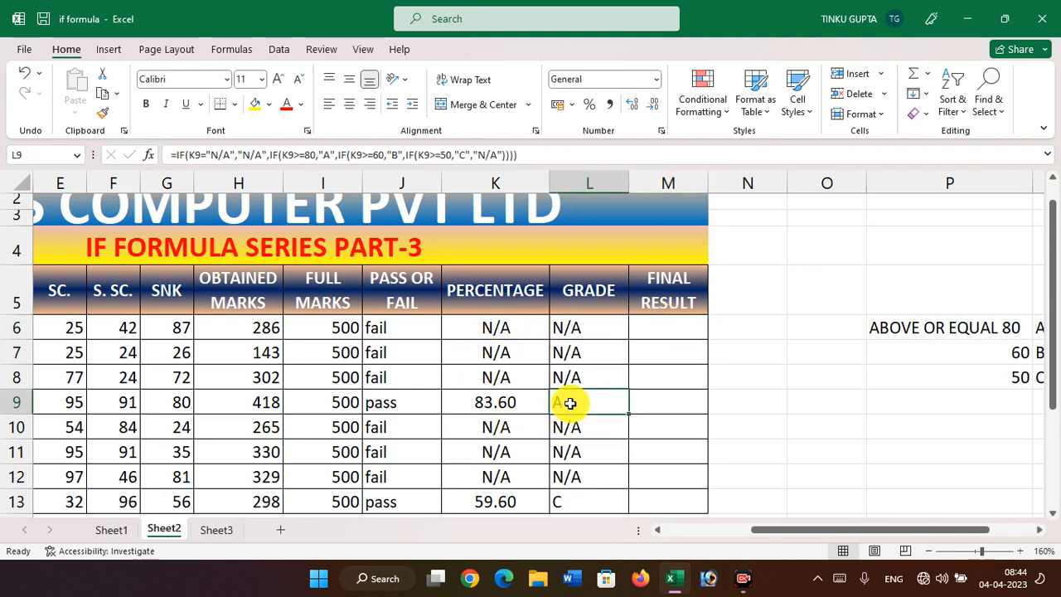
click(593, 493)
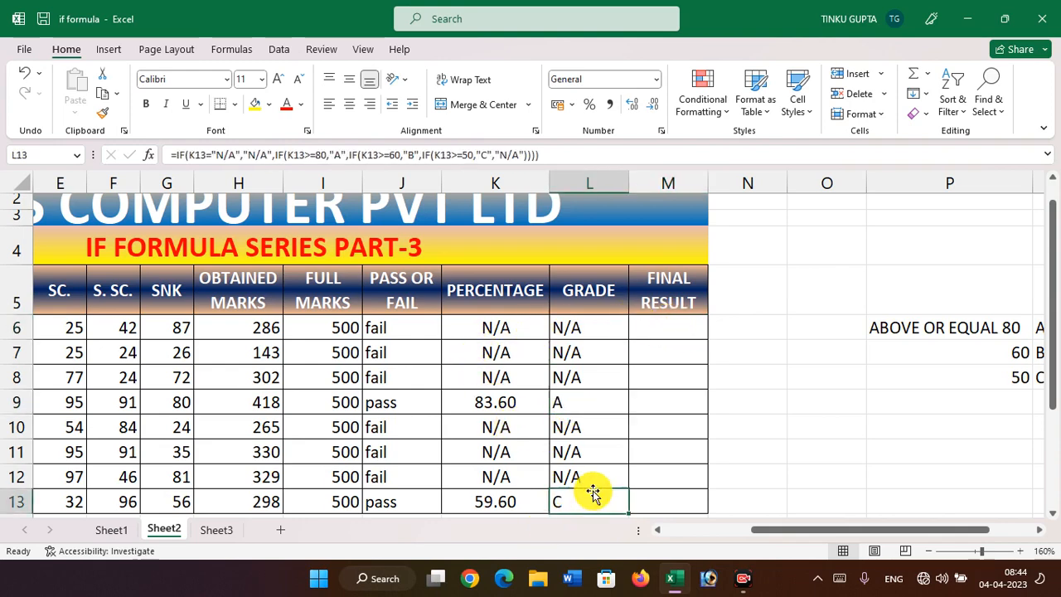
click(668, 325)
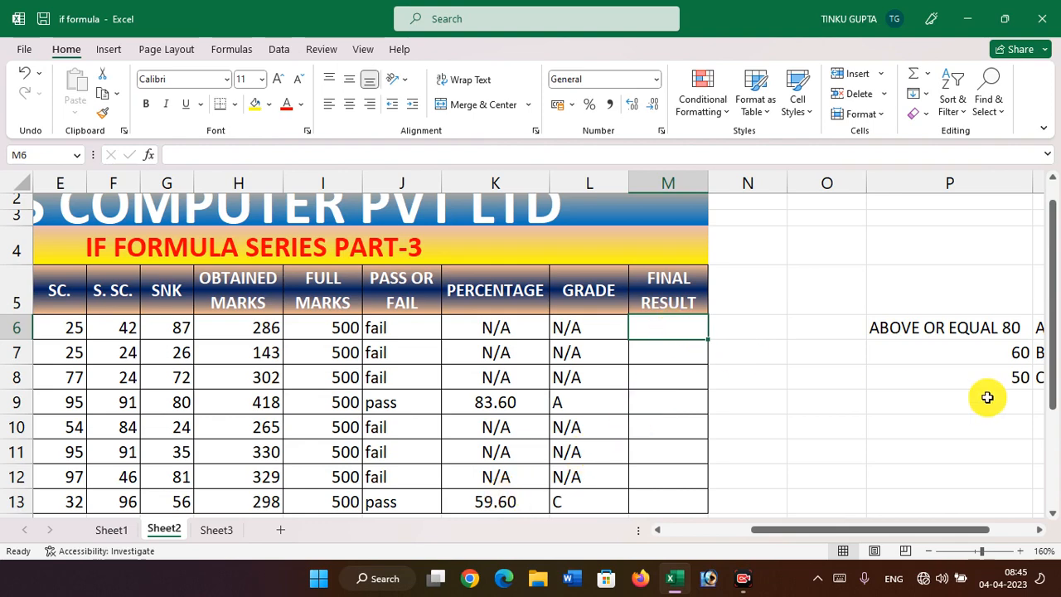
click(510, 331)
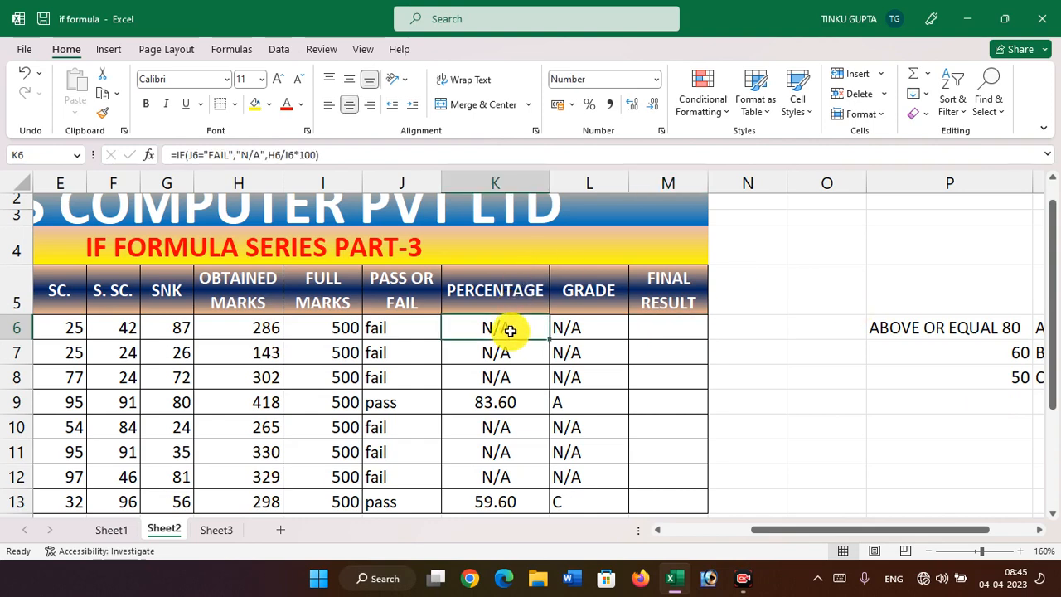
Start an IF formula in M6 under Final Result with an OR test whose first condition is C6<30
click(669, 325)
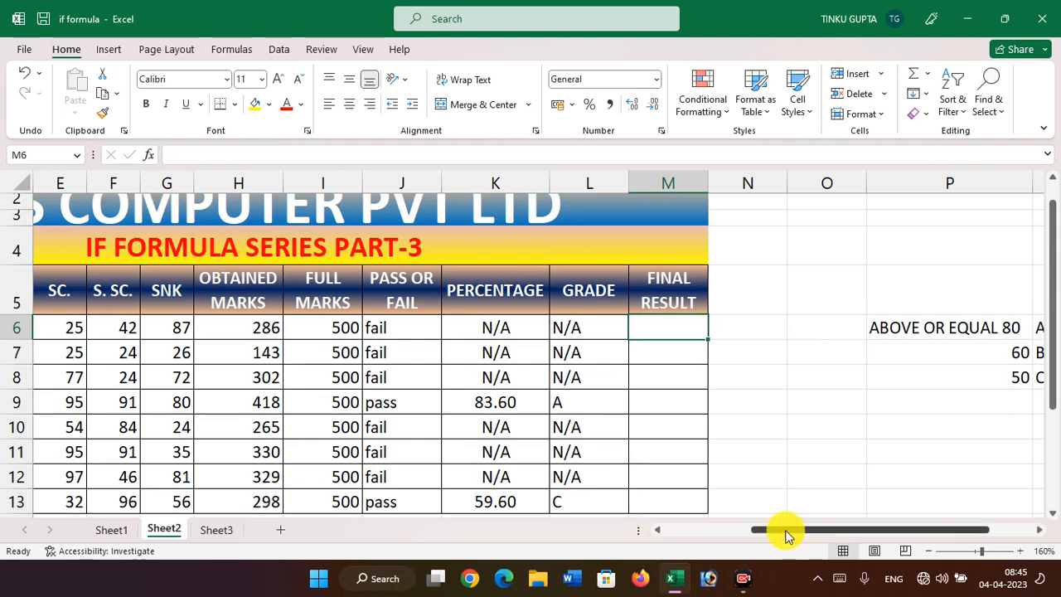
drag(787, 535, 712, 537)
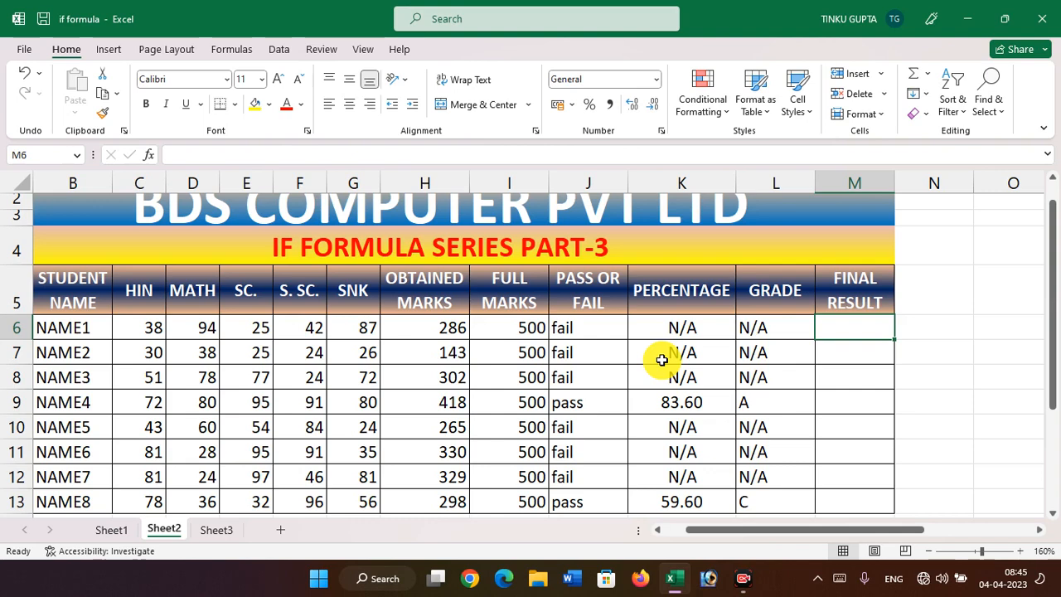
text(=IF)
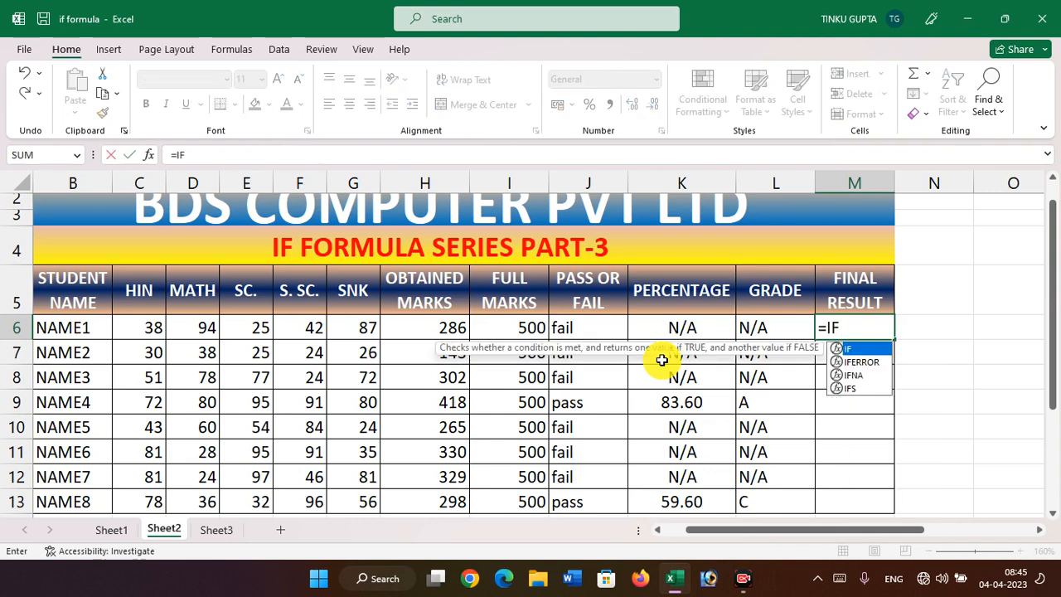
text(()
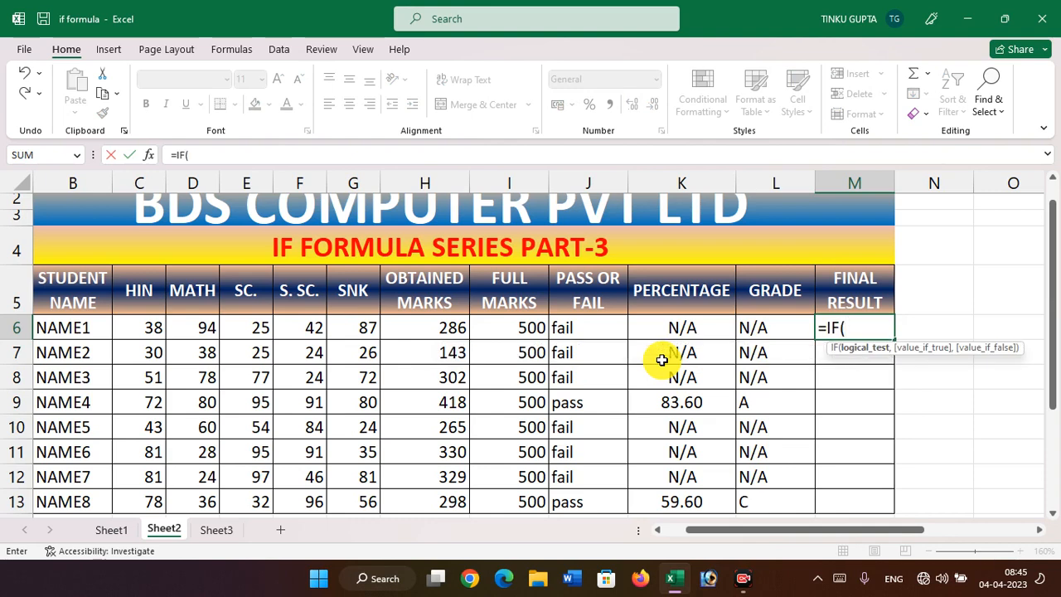
text(OR)
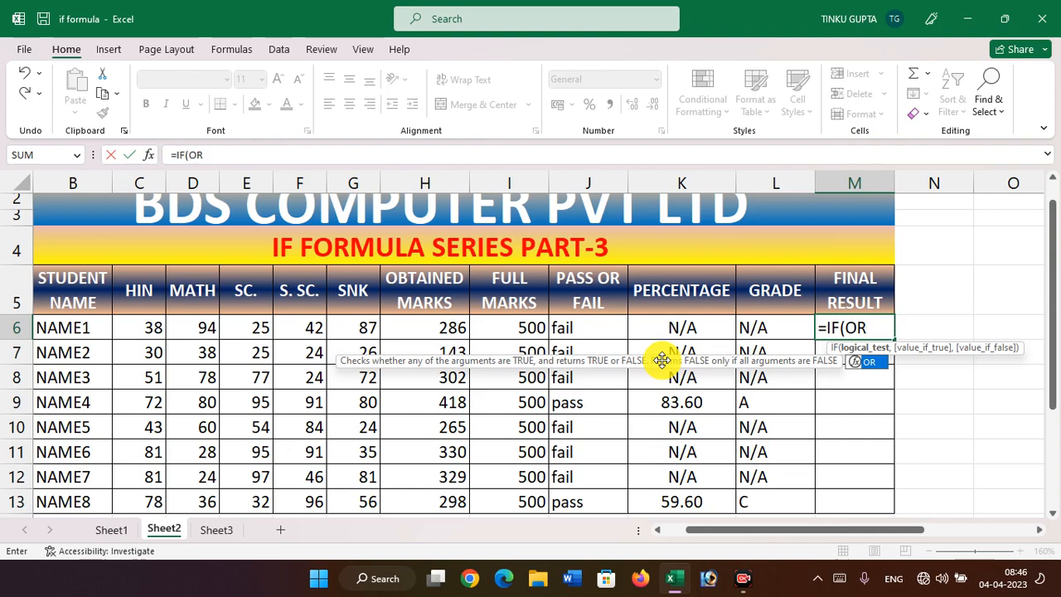
text(()
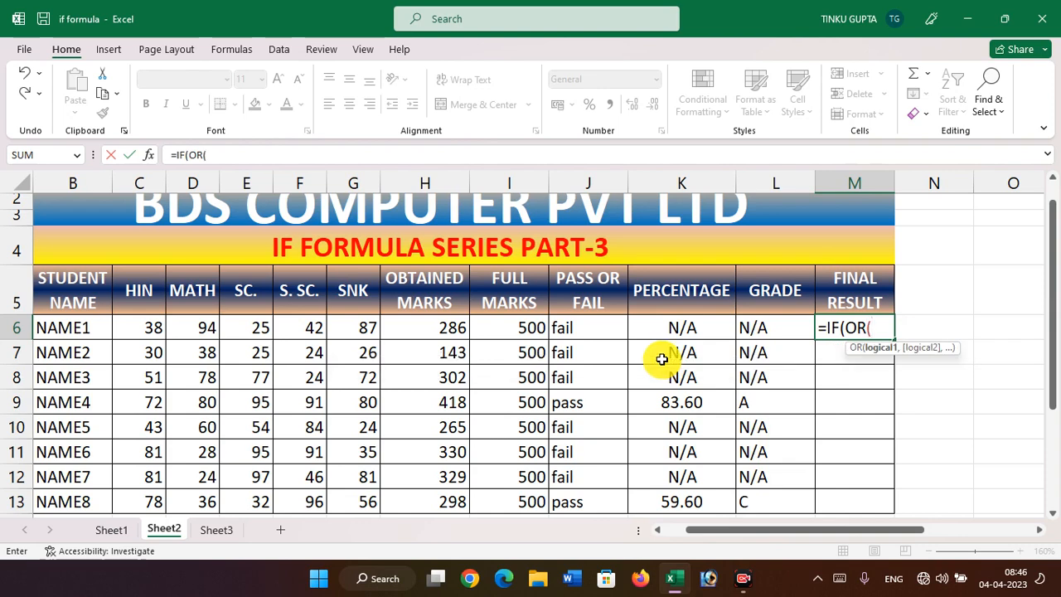
click(148, 327)
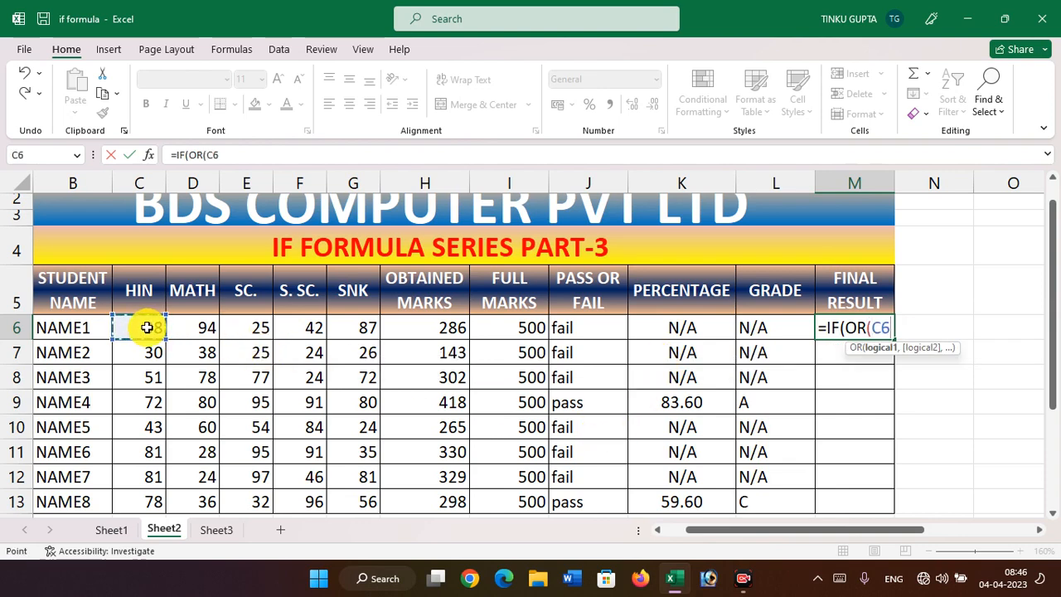
text(<30)
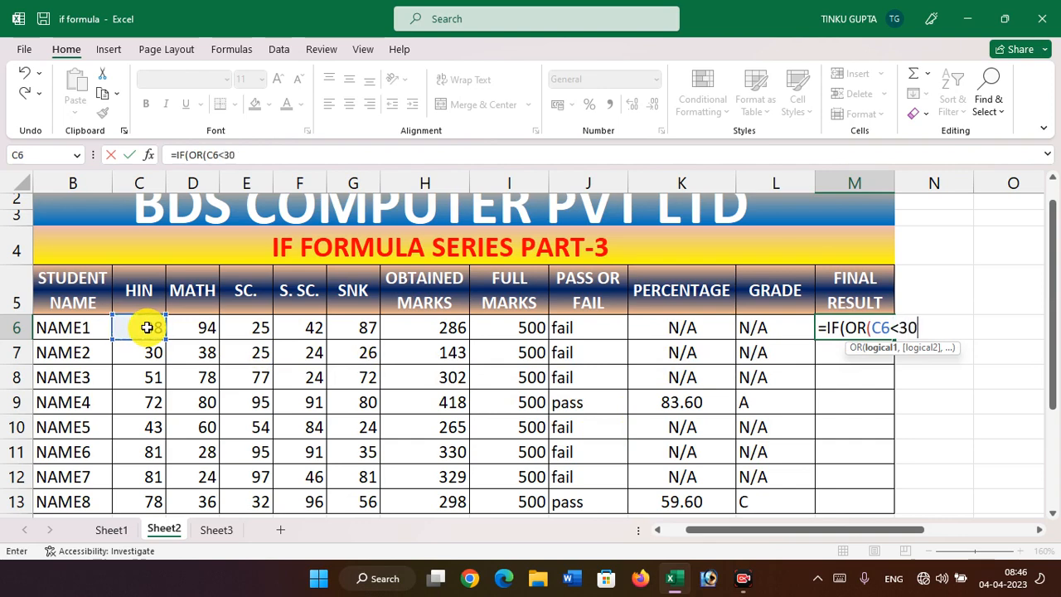
text(,)
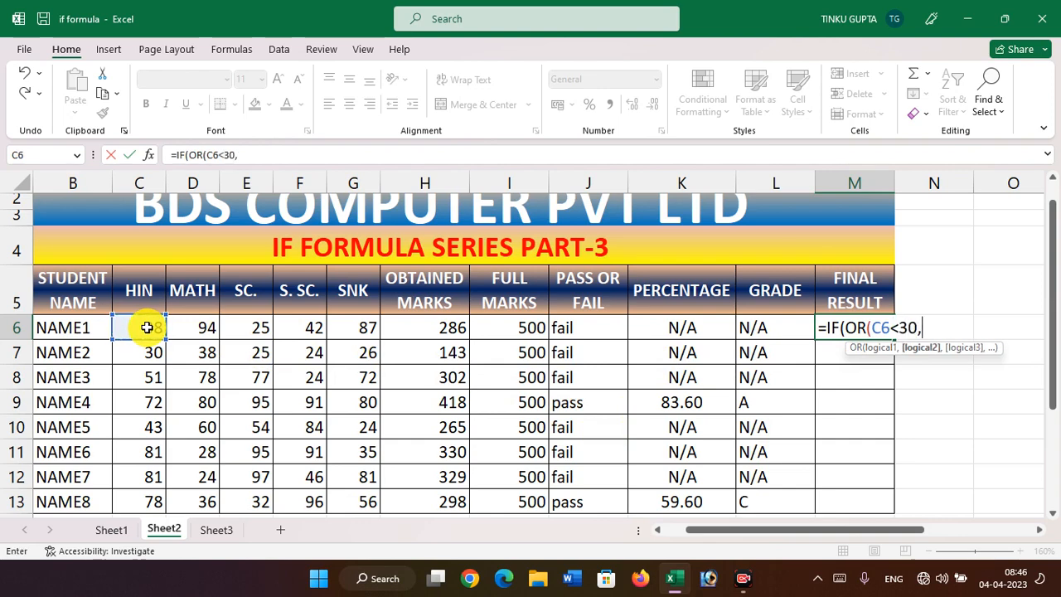
Add the conditions D6<30 and E6<30 to the OR test in the M6 formula
click(202, 329)
text(<)
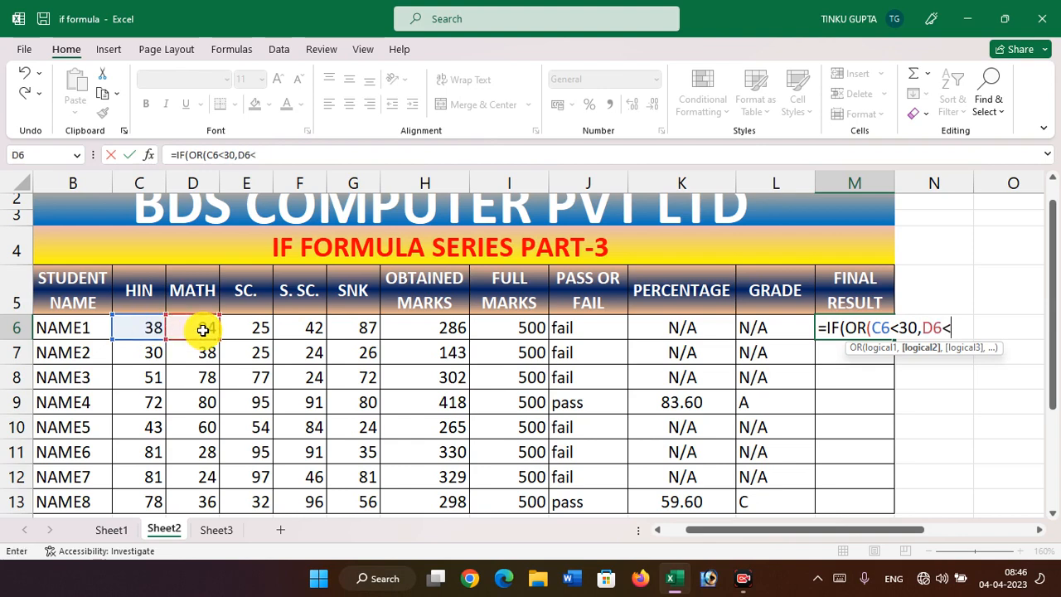
text(30,)
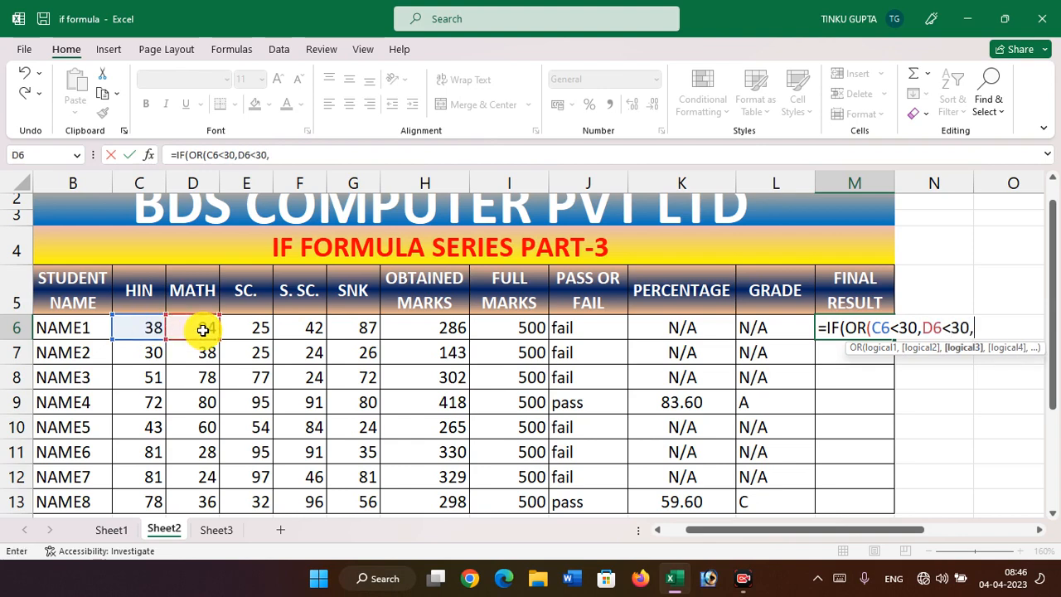
click(257, 329)
text(<30)
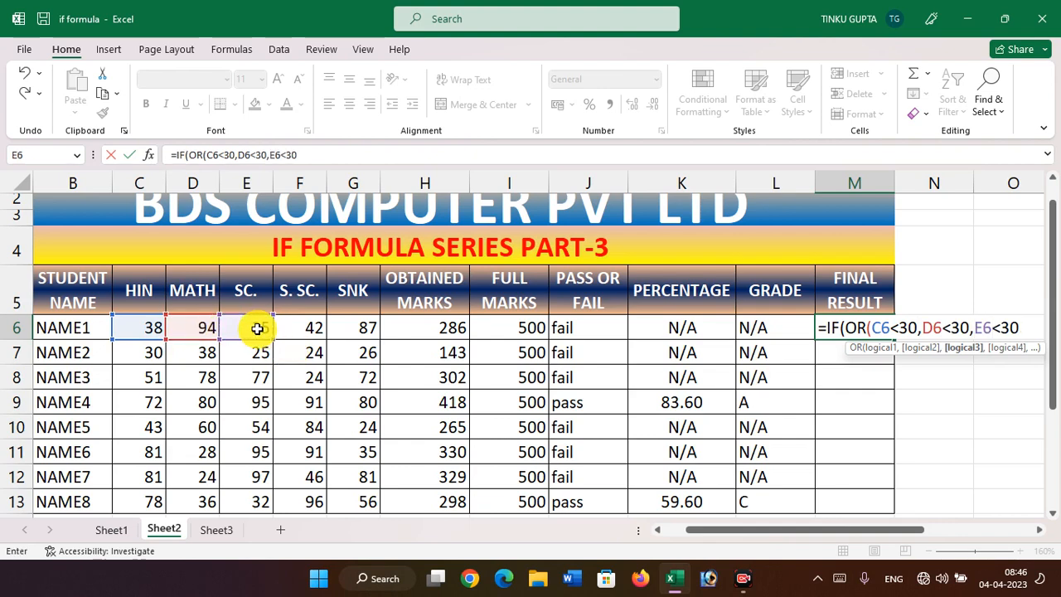
text(,)
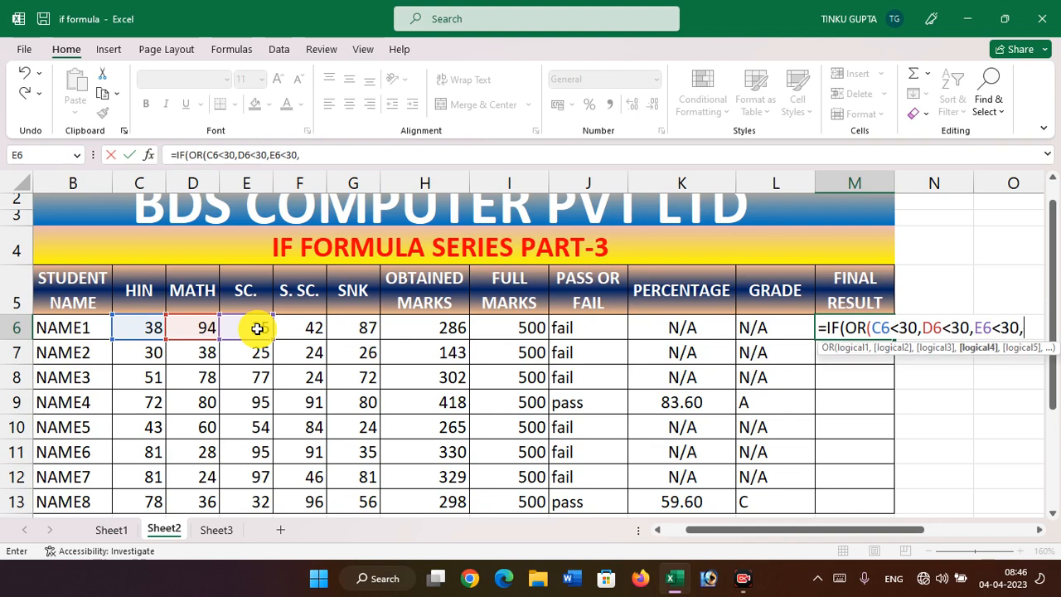
Complete the OR test in M6 with F6<30 and G6<30, and return "FAIL" as the value if true
click(305, 327)
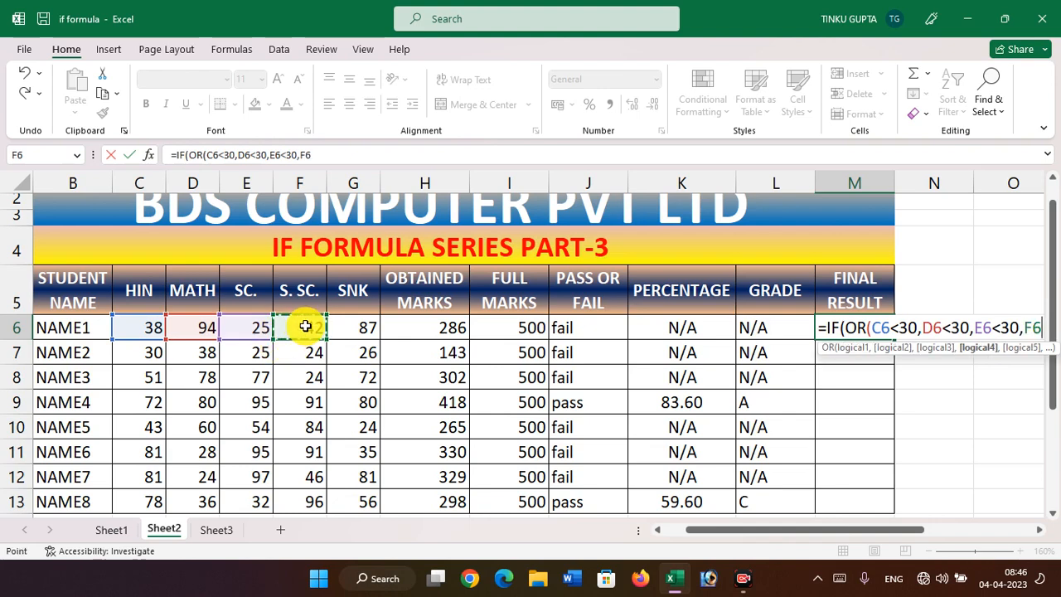
text(<30)
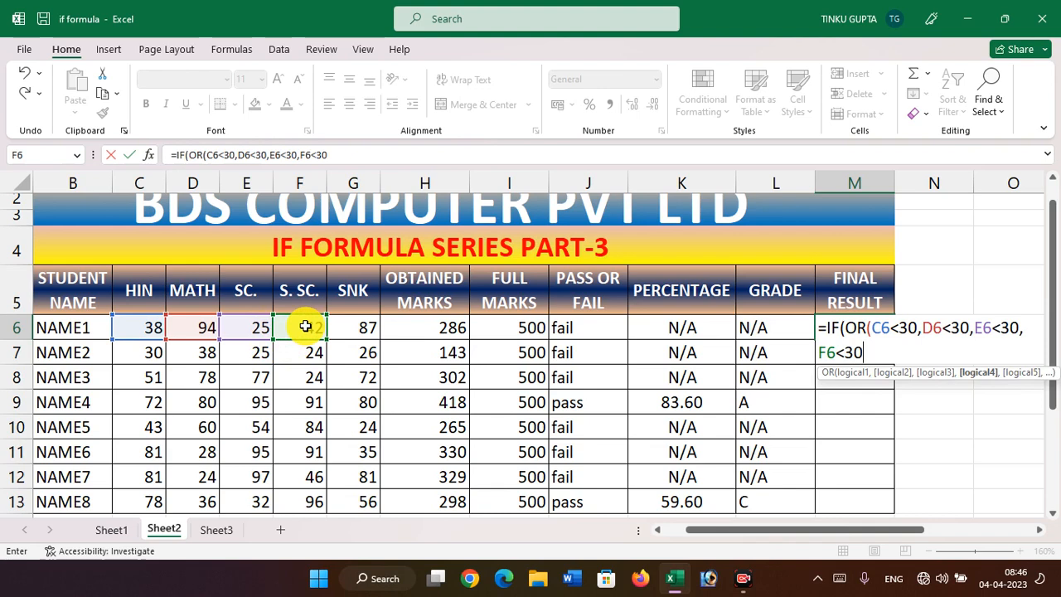
text(,)
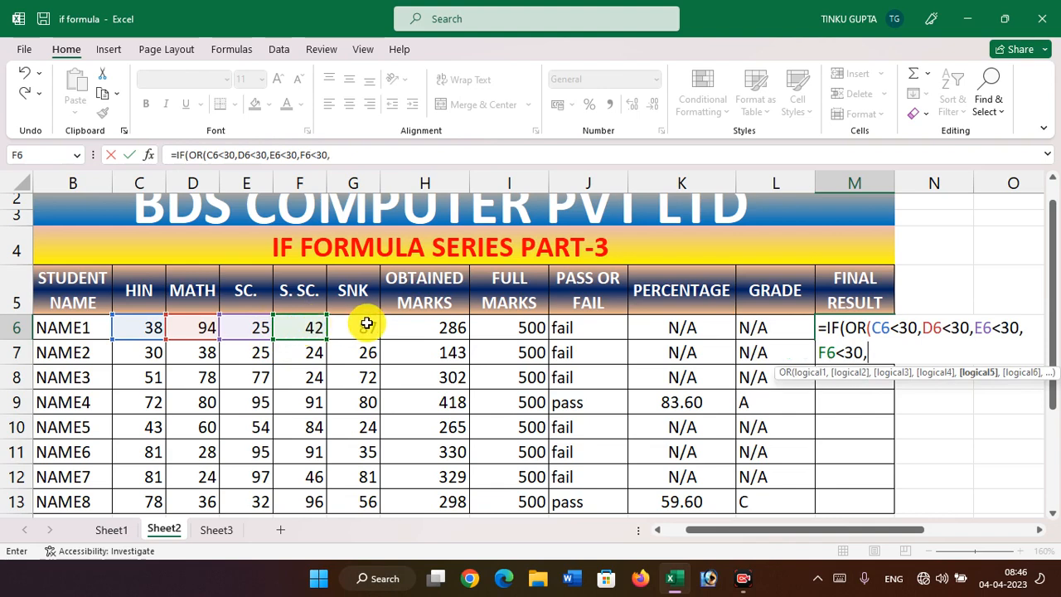
click(363, 328)
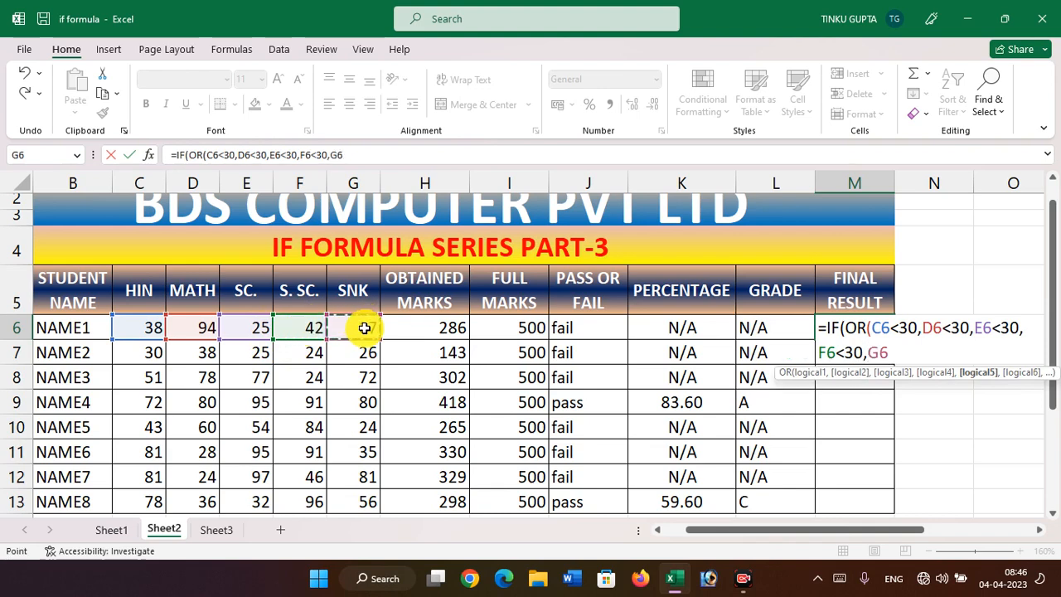
text(<30)
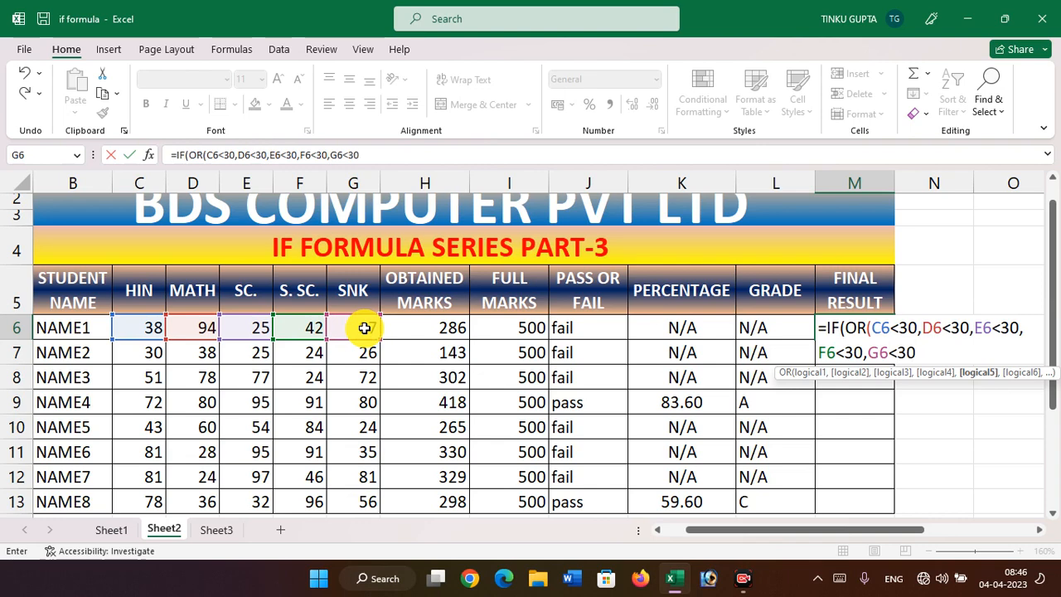
text())
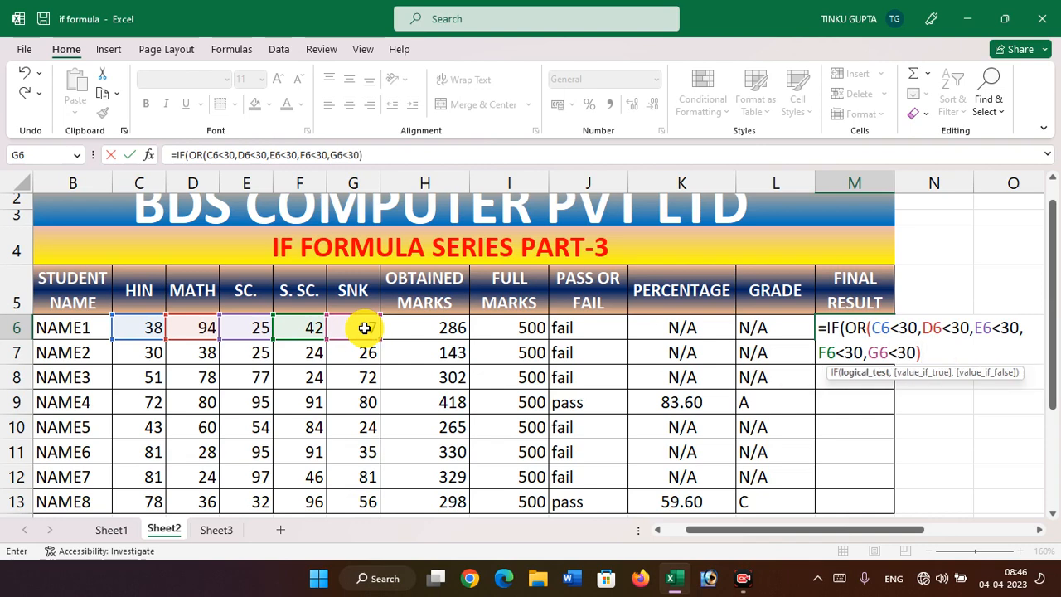
text(,")
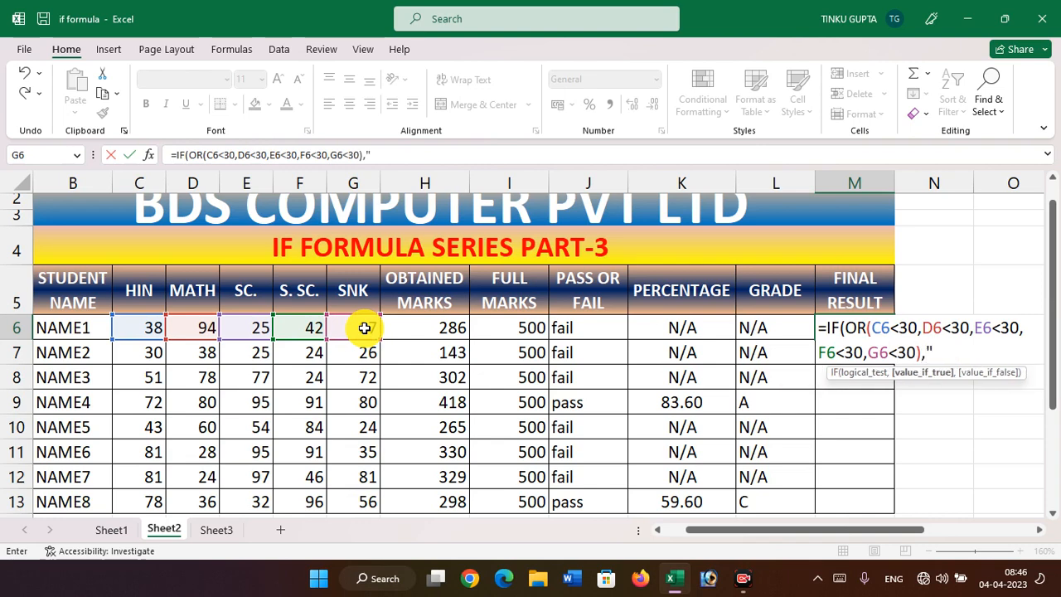
text(FAIL",)
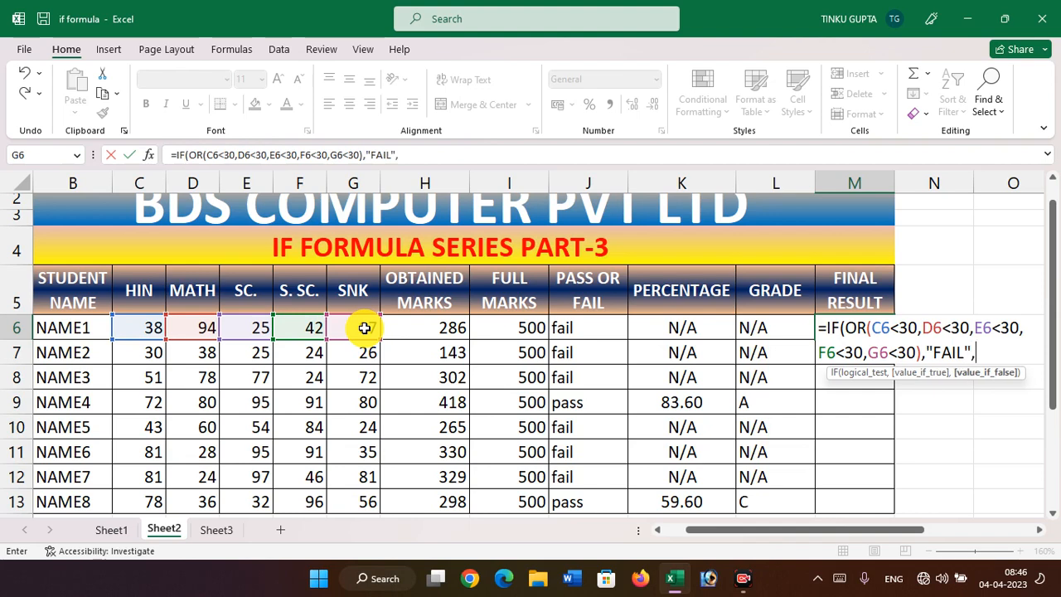
Nest a second IF as the value if false in M6, with the logical test OR(K6>=60)
text(I)
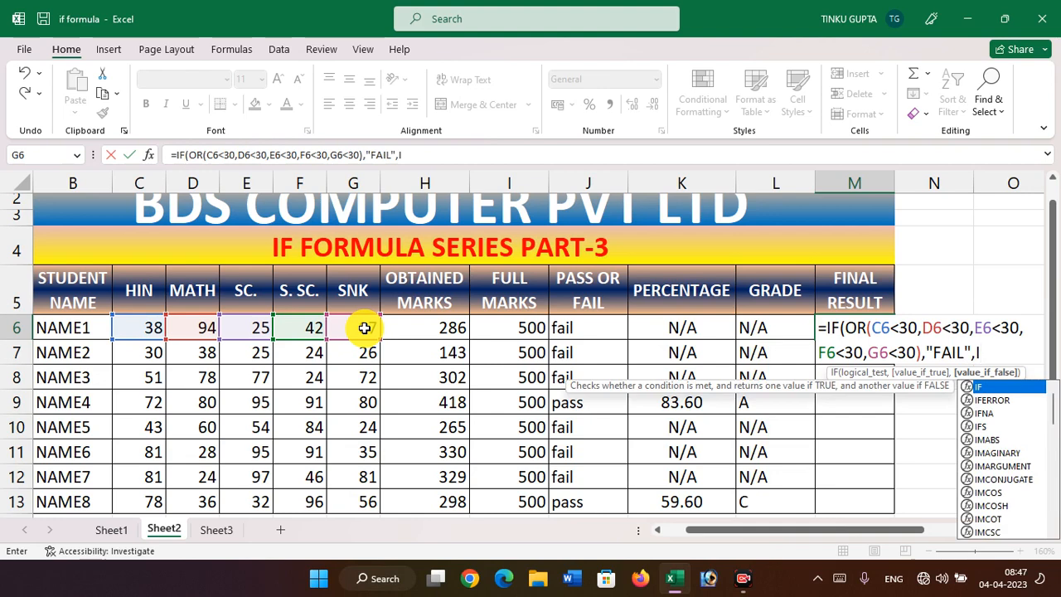
text(F)
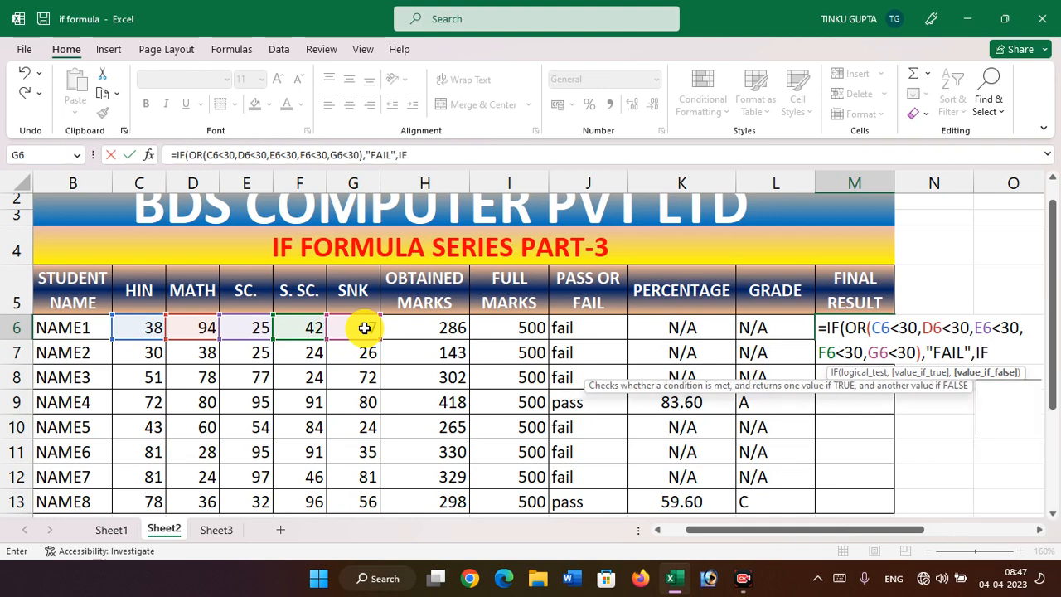
text((OR)
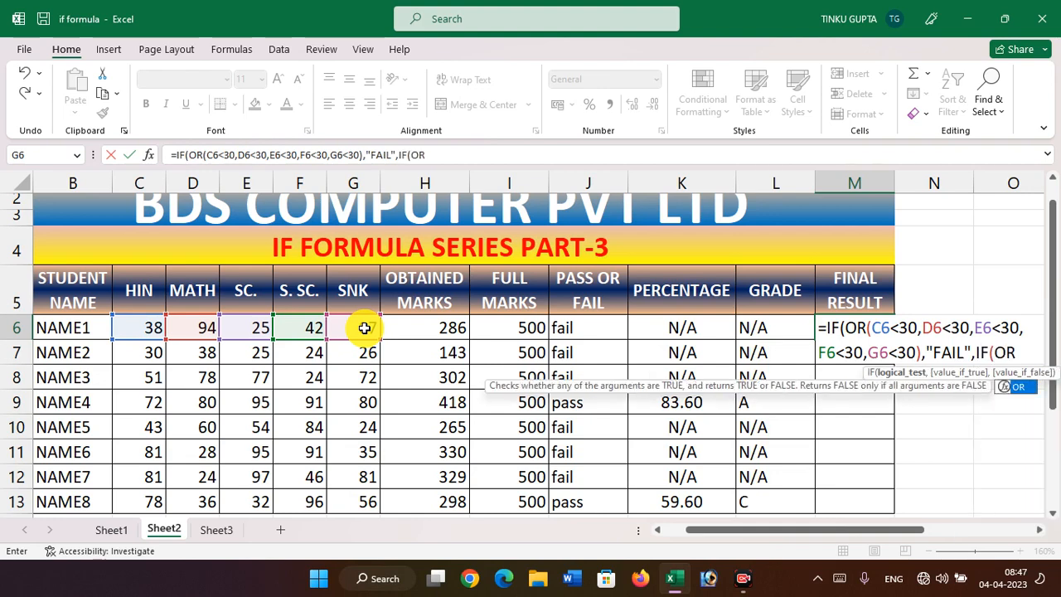
text(()
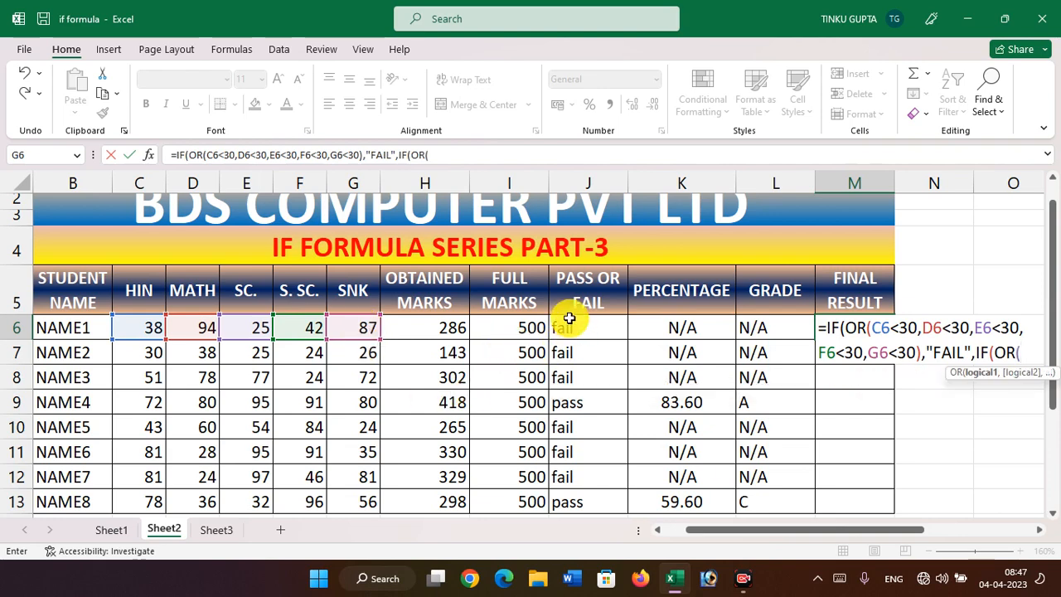
click(681, 325)
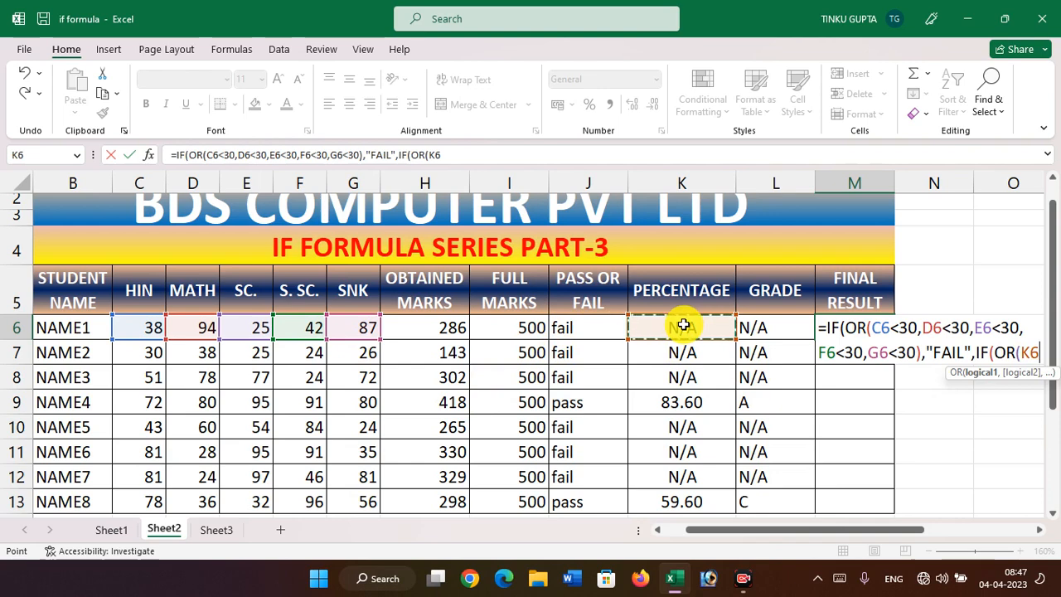
text(>)
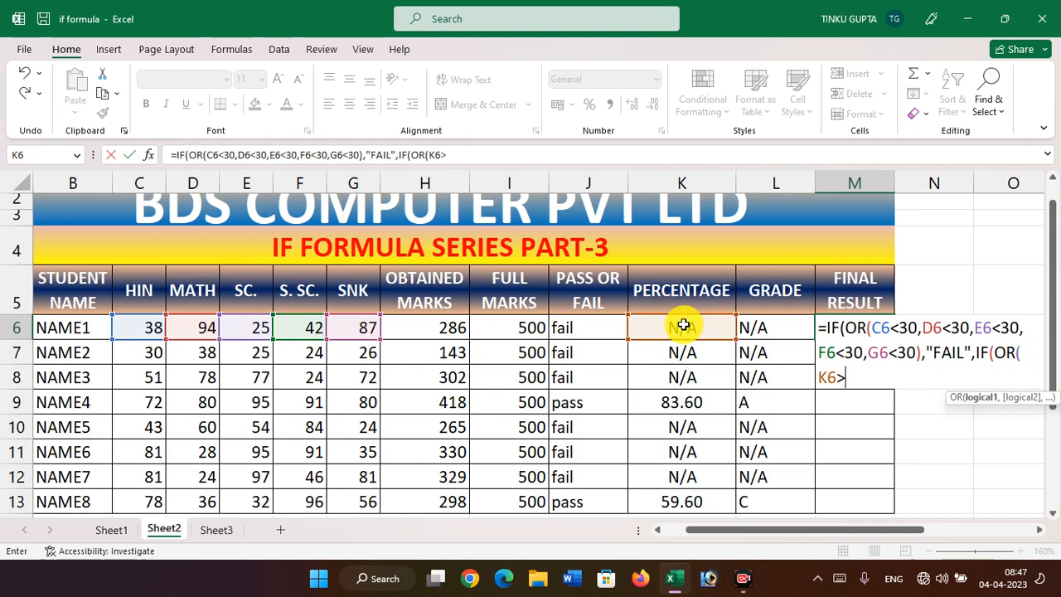
text(=60))
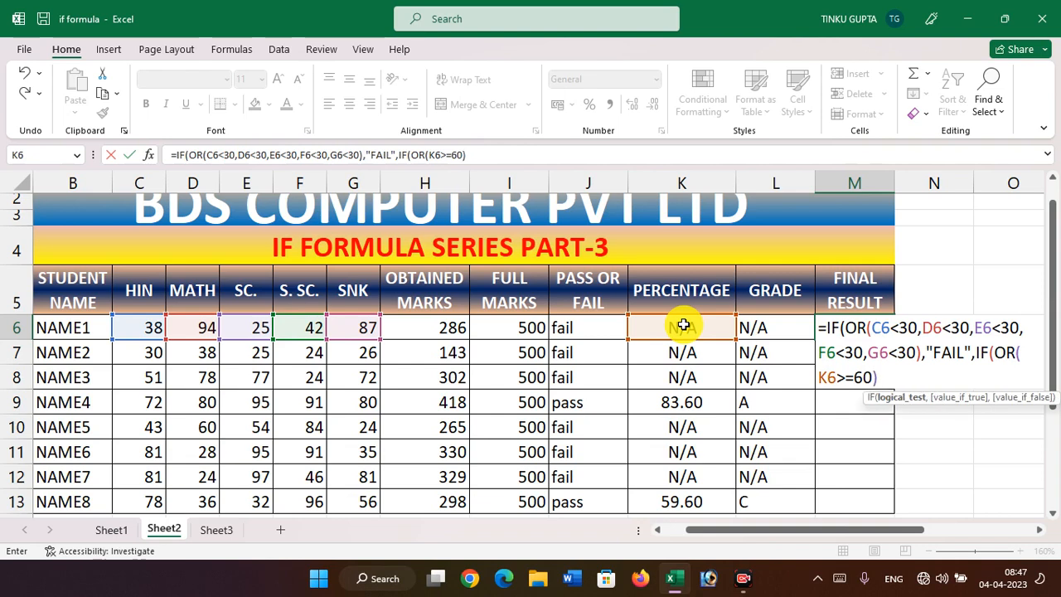
Return "FIRST" as the value if true of the second IF in the M6 formula
text(,)
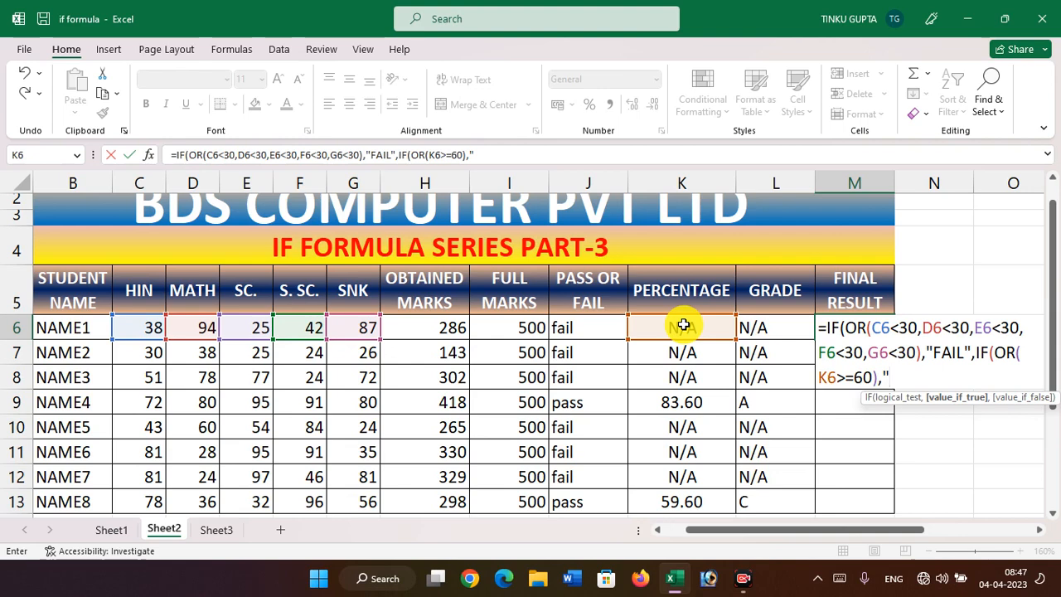
text("FIRST")
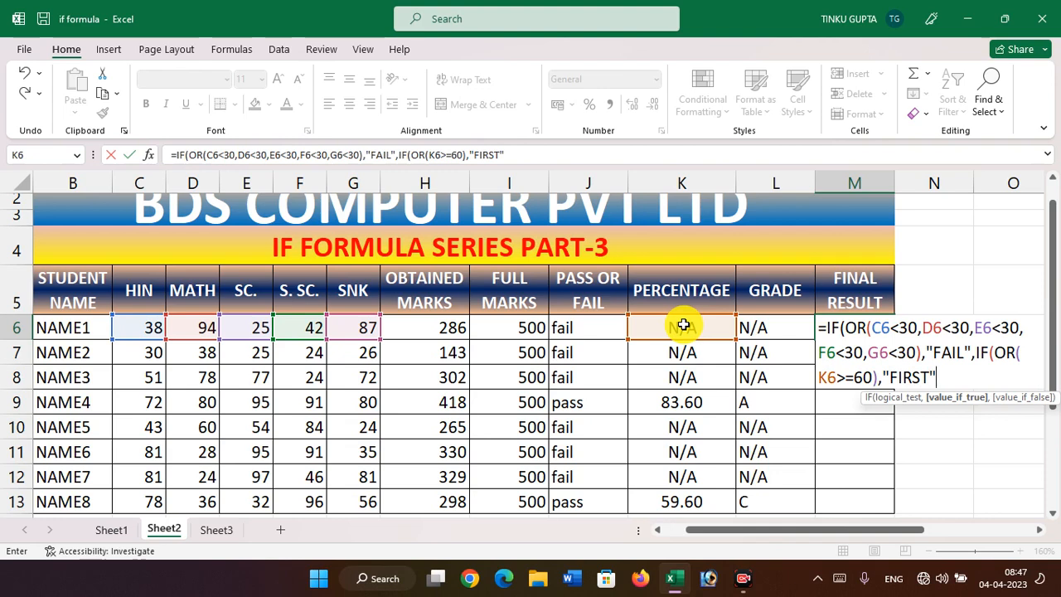
text(,)
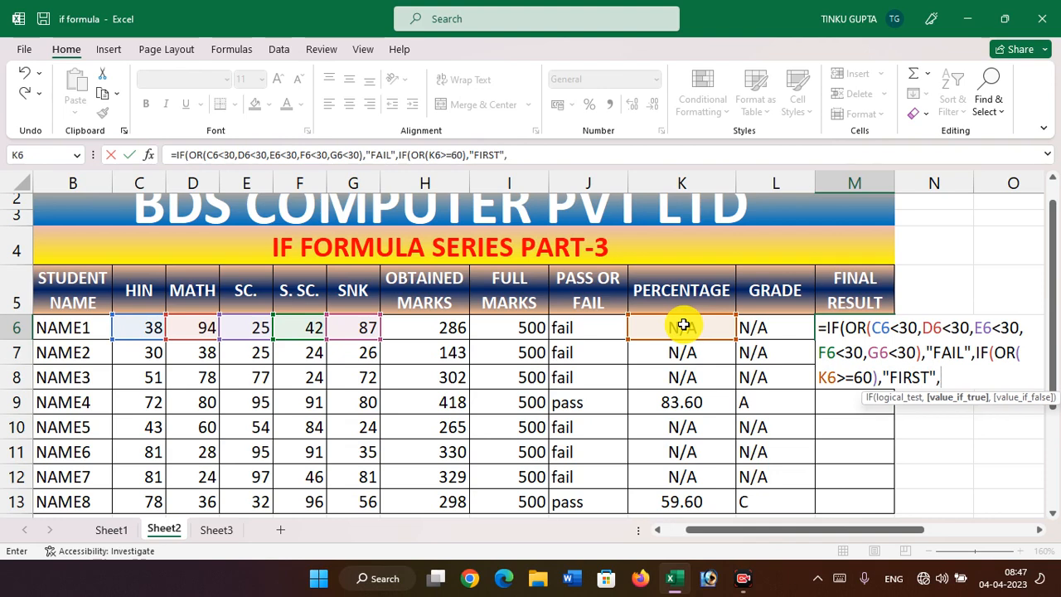
Nest a third IF as the value if false in M6, with an AND test whose first condition is K6>=45
text(IF)
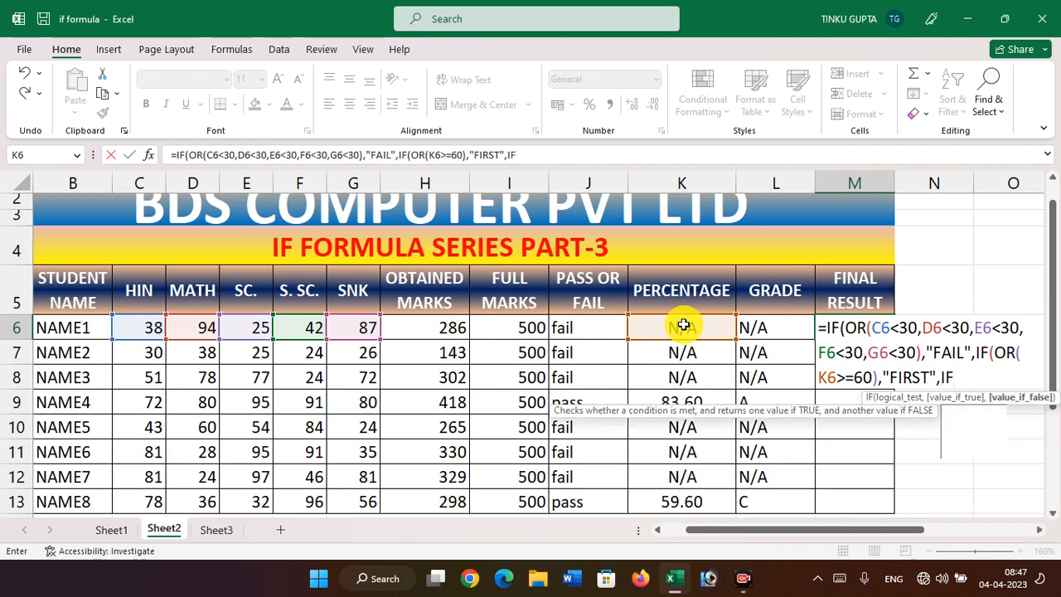
text(()
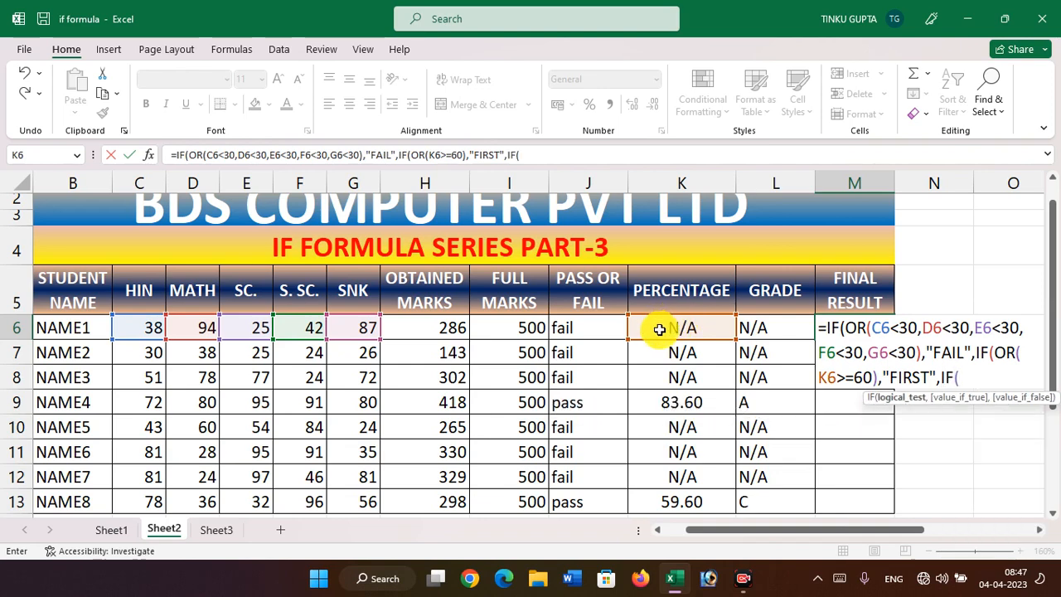
click(686, 323)
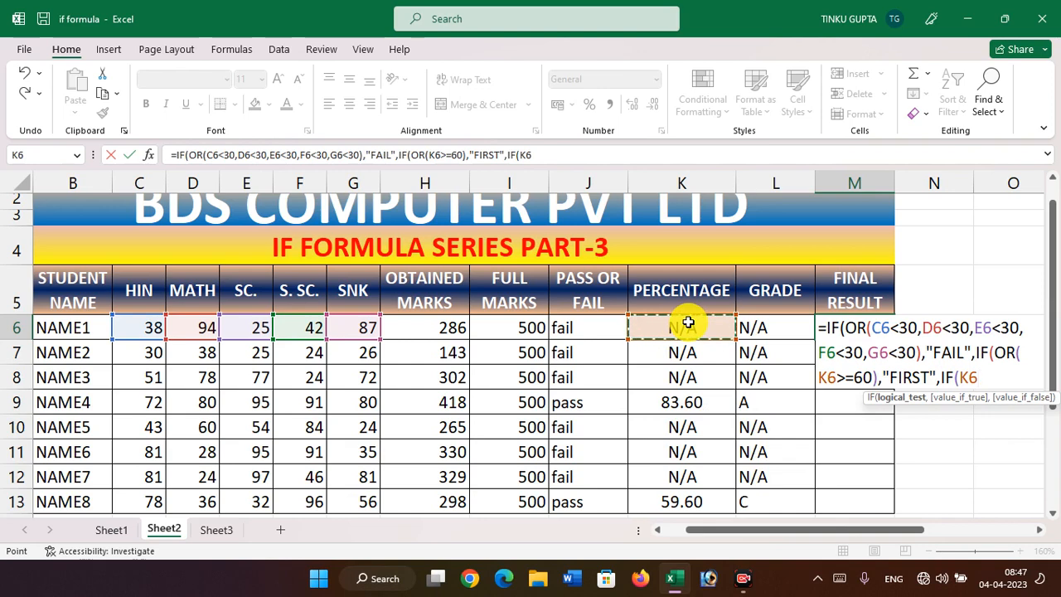
key(BackSpace)
key(BackSpace)
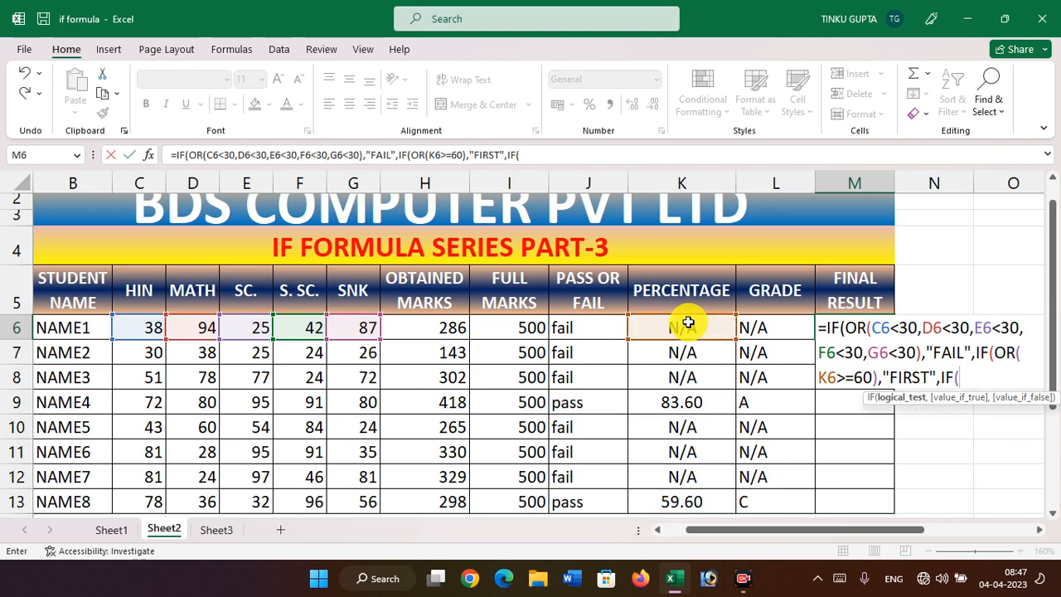
text(A)
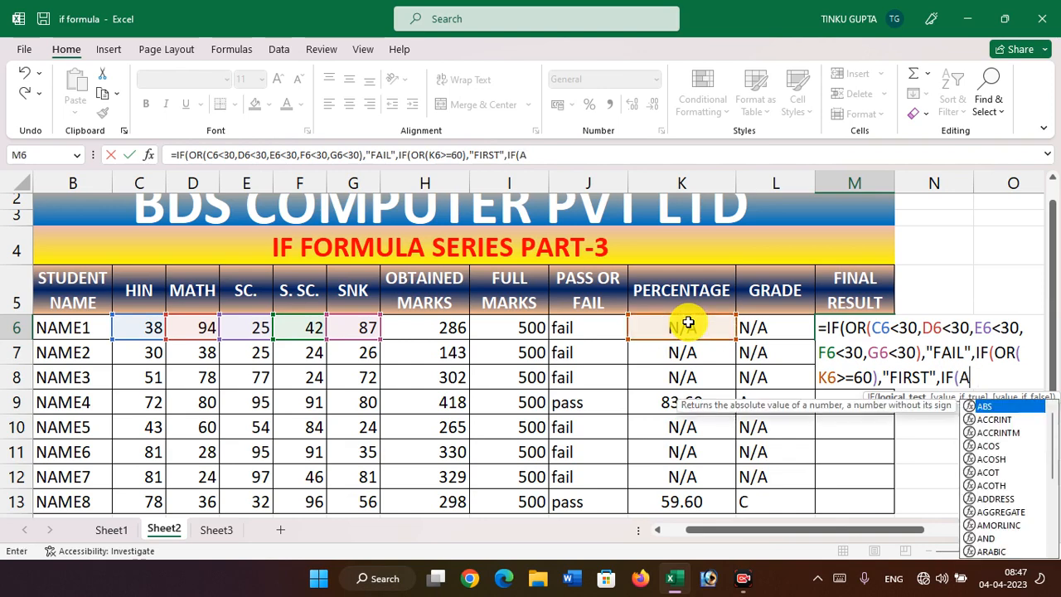
text(ND)
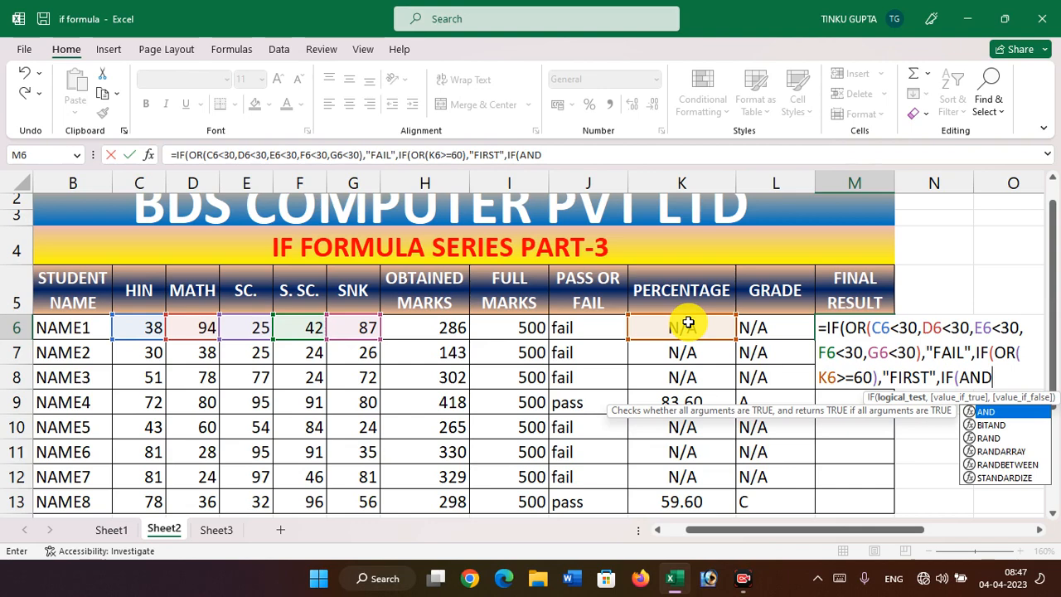
text(()
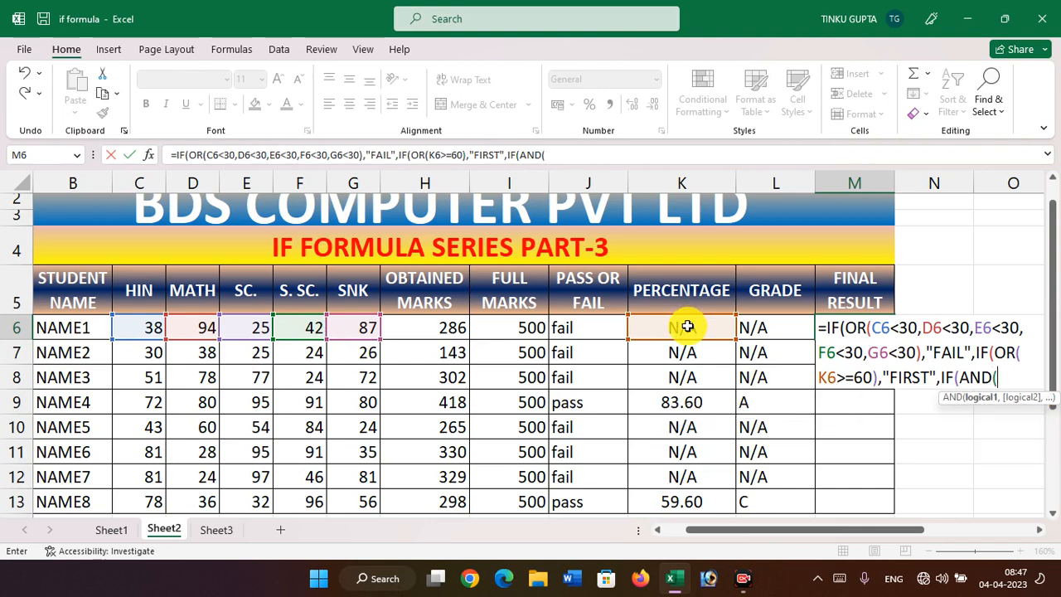
click(687, 327)
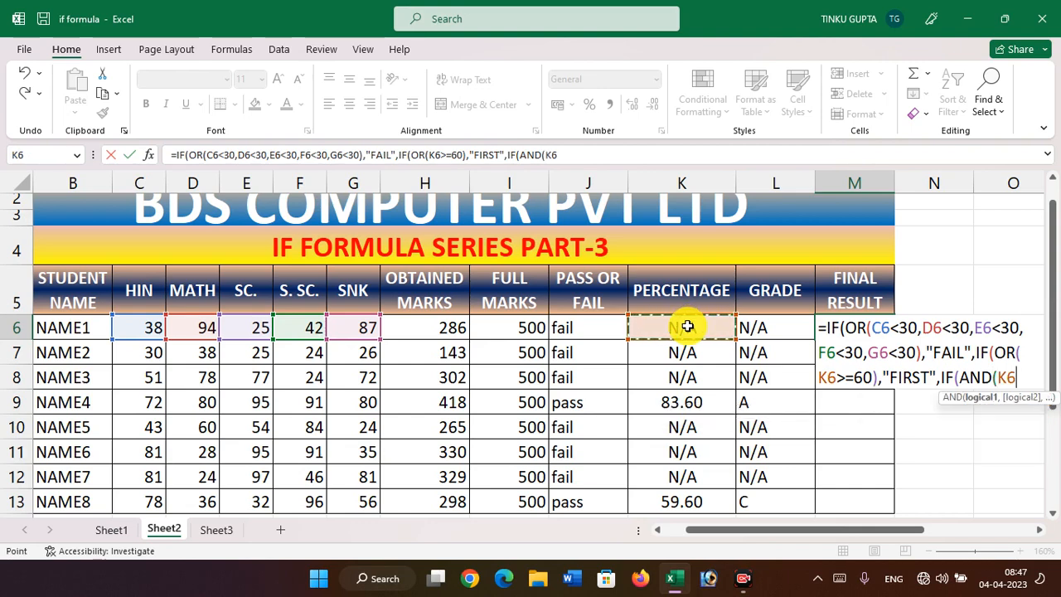
text(>)
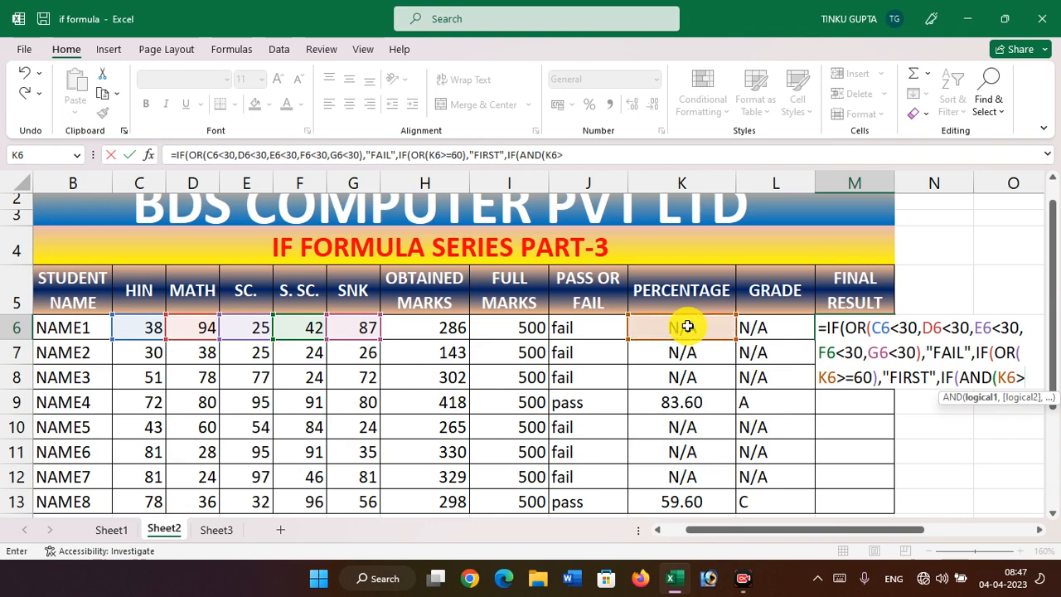
text(=45)
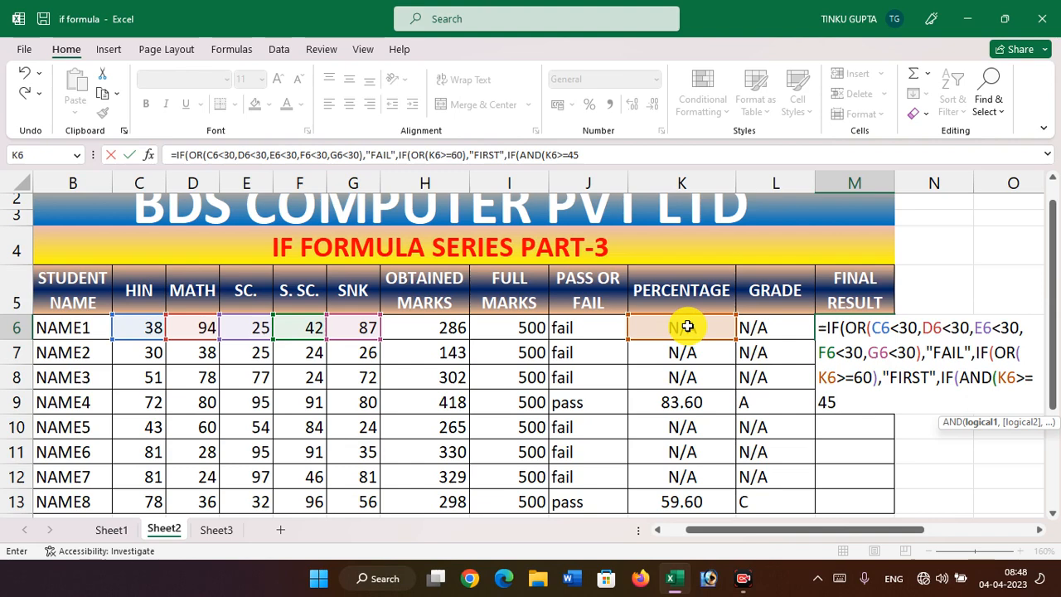
Complete the AND test in M6 with K6<60 and return "SECOND" as the value if true
text(,)
click(687, 326)
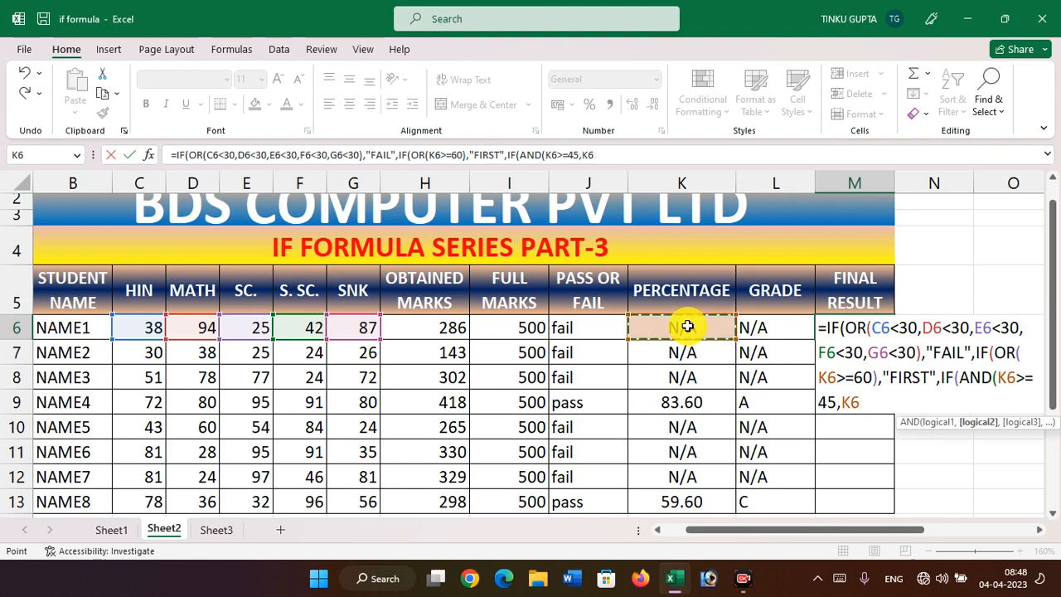
text(<60)
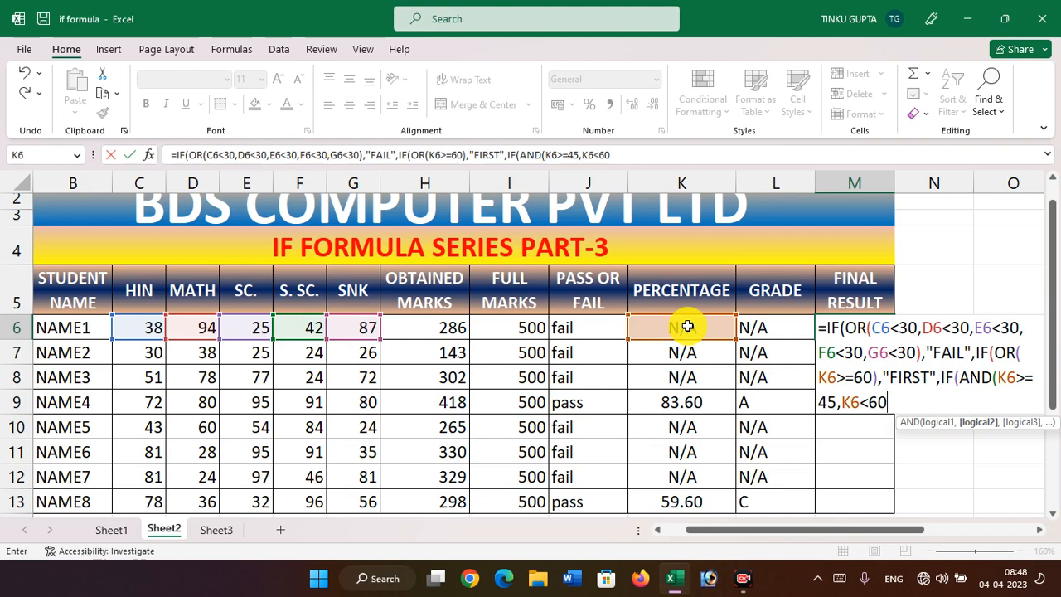
text())
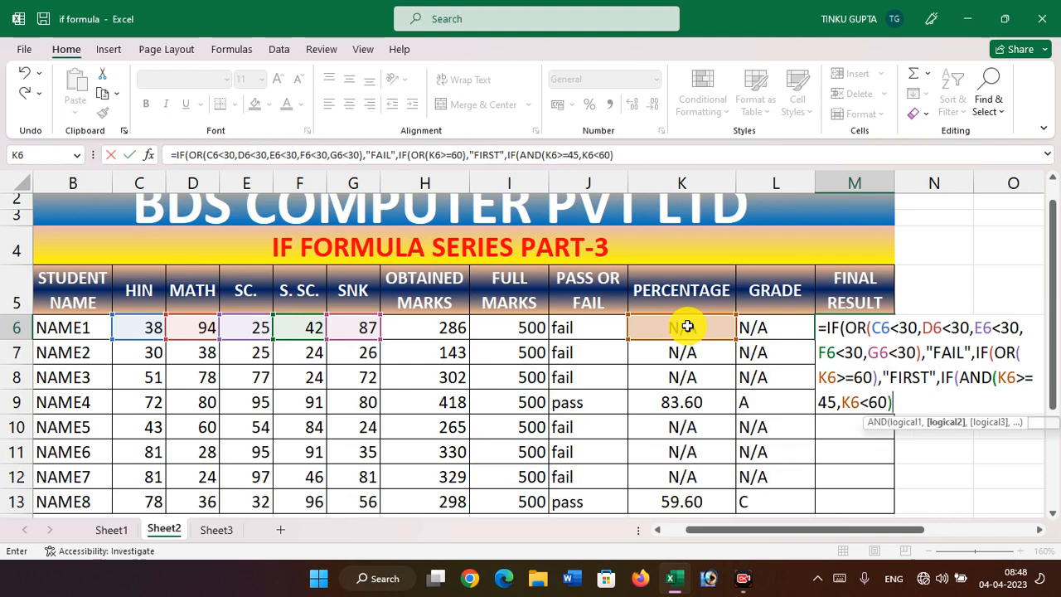
text(,)
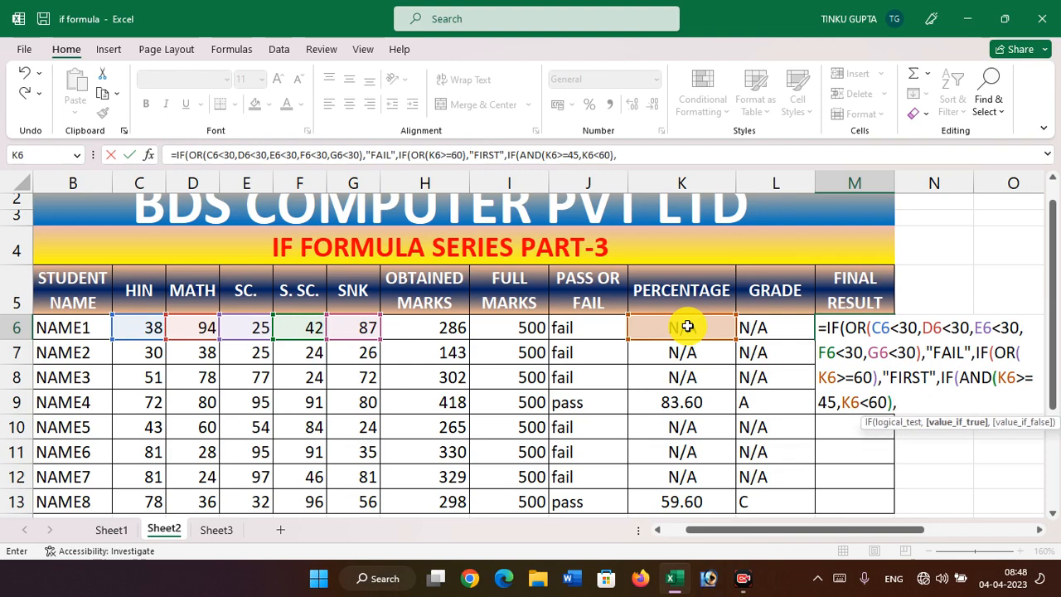
text("SECOND")
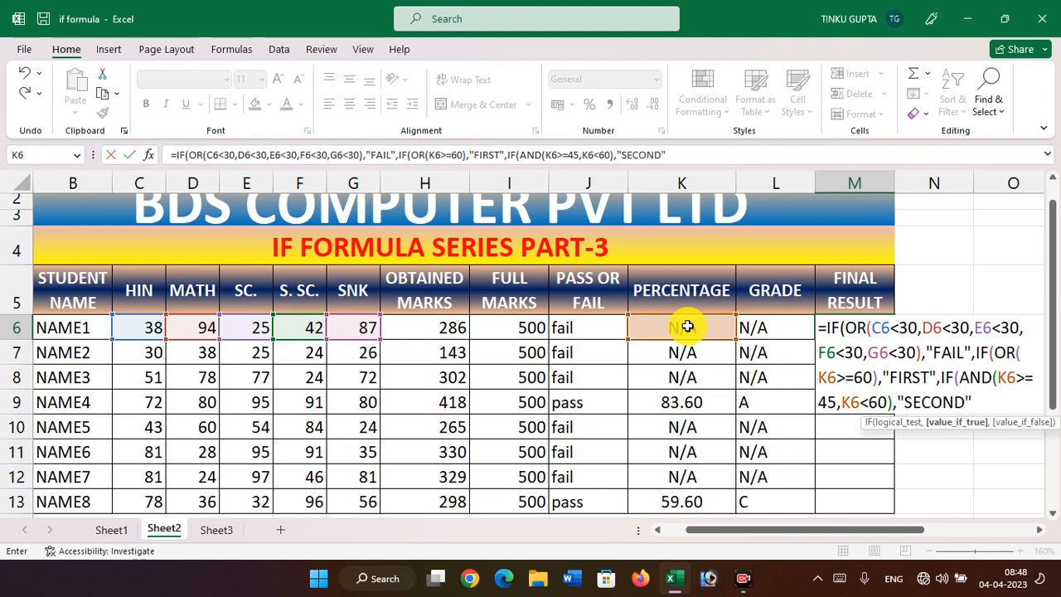
Nest a fourth IF as the value if false in M6, with the logical test AND(K6>=30,K6<45)
text(,)
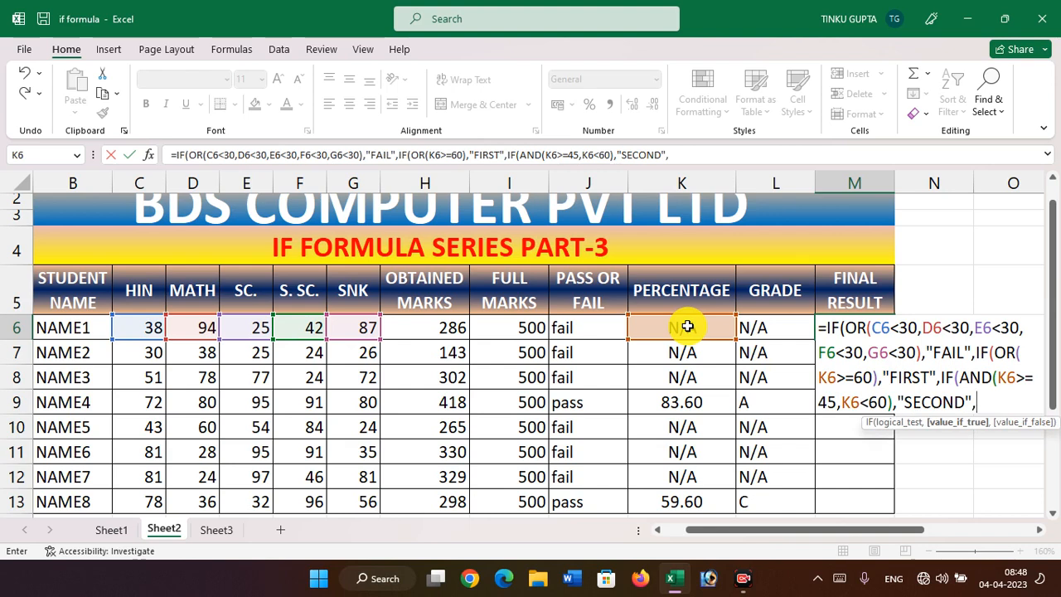
text(IF(AN)
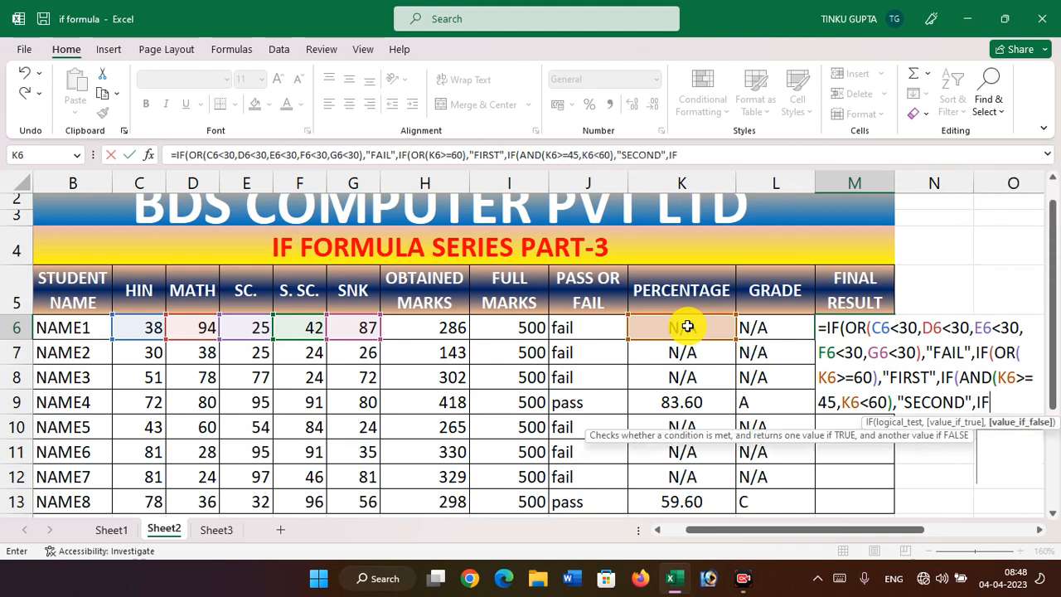
text(D()
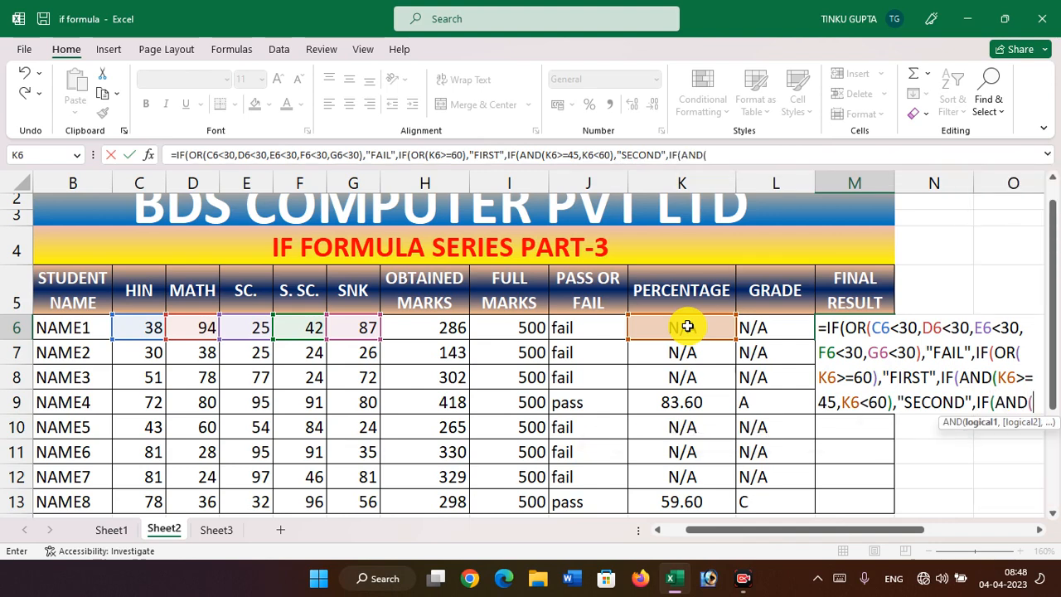
click(687, 327)
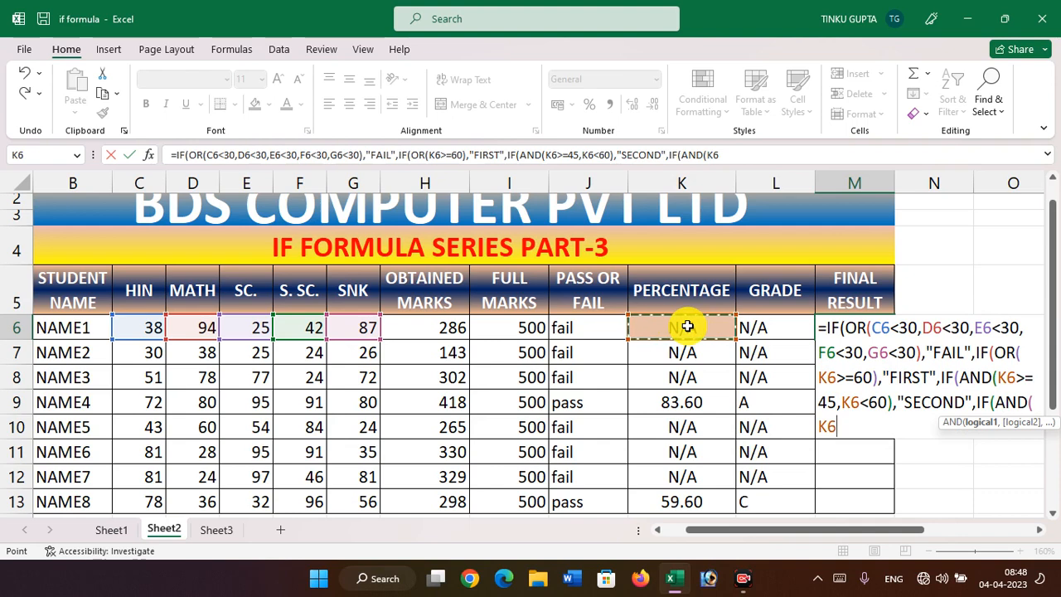
text(>=)
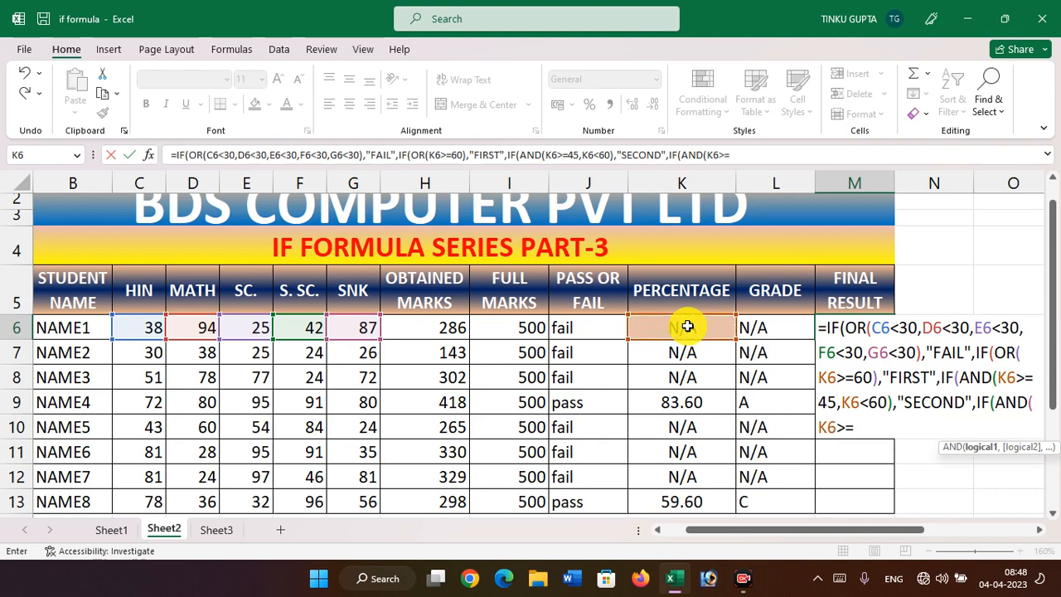
text( 30,)
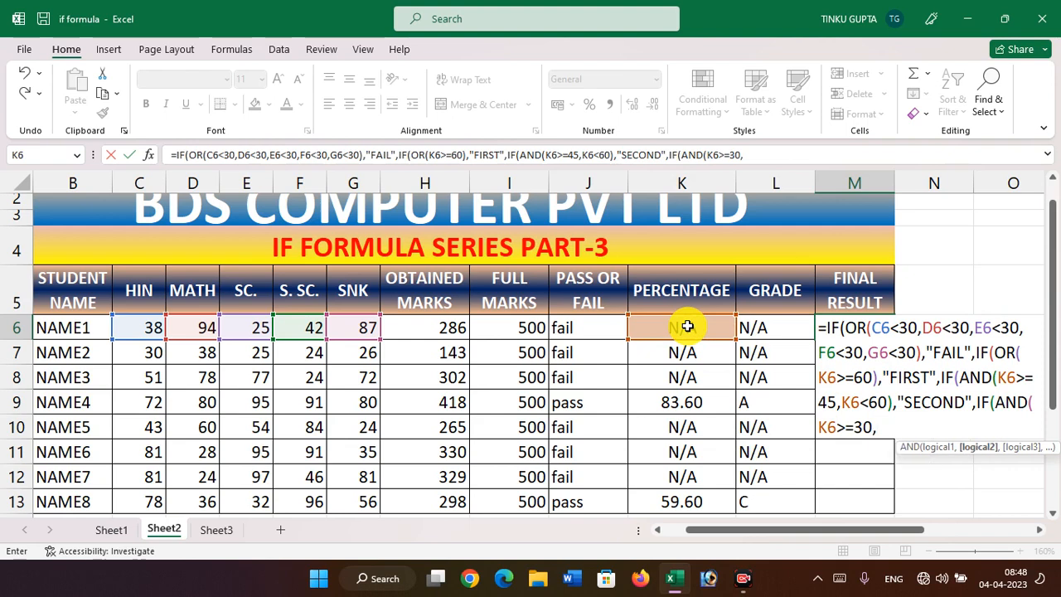
click(687, 327)
text(<)
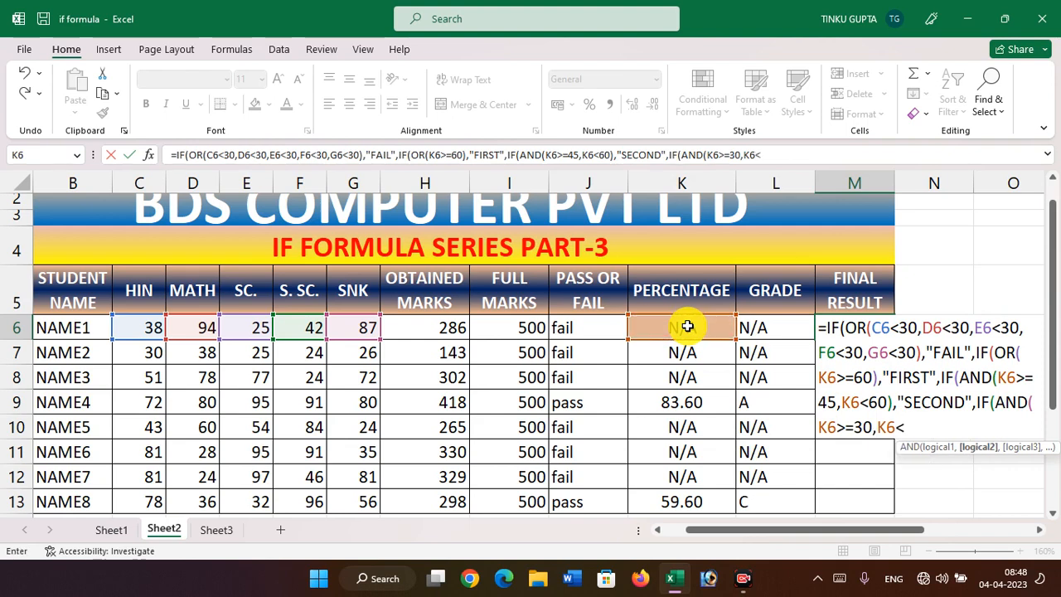
text(45),)
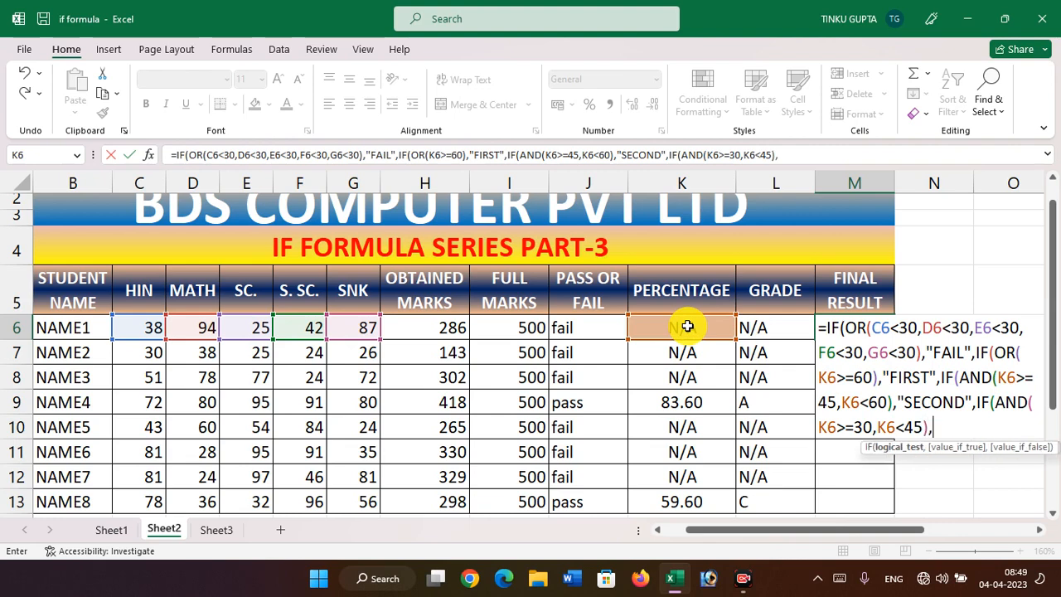
Return "THIRD" if true and "FAIL" if false in the fourth IF, close all four IFs and enter the M6 formula
text(")
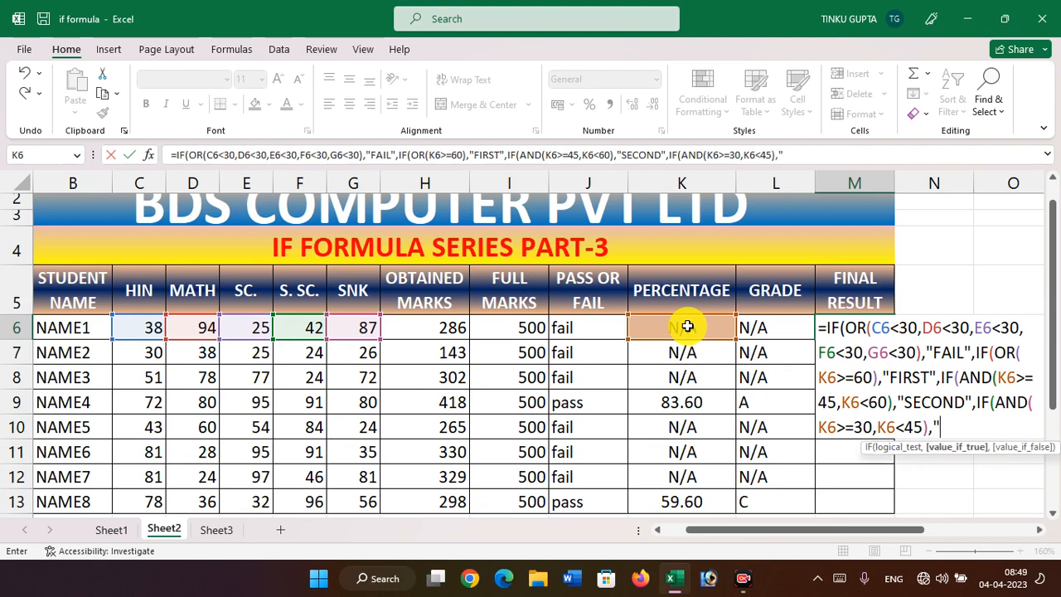
text(THIRD")
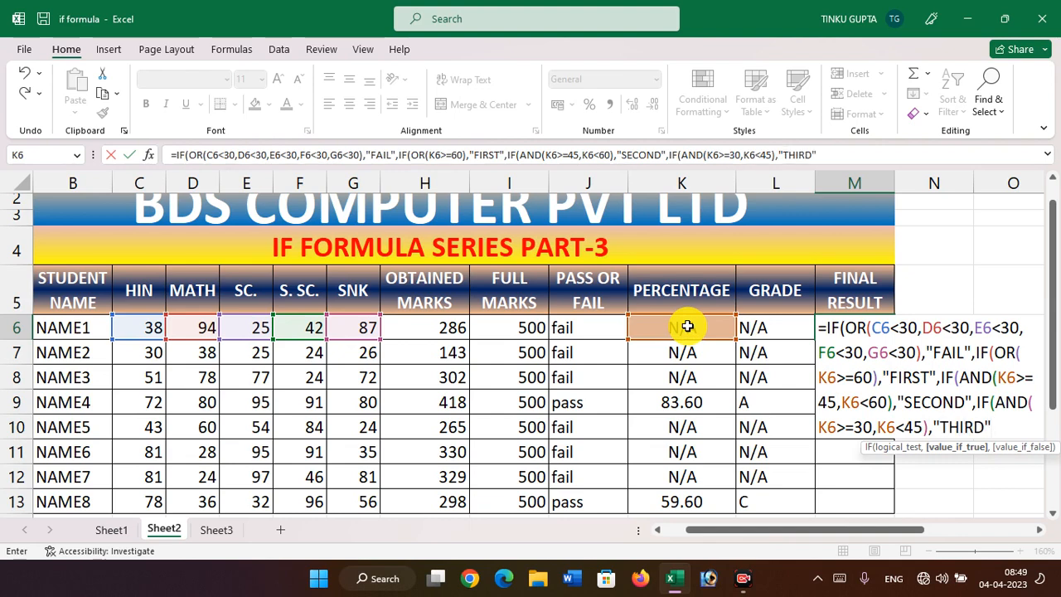
text(,)
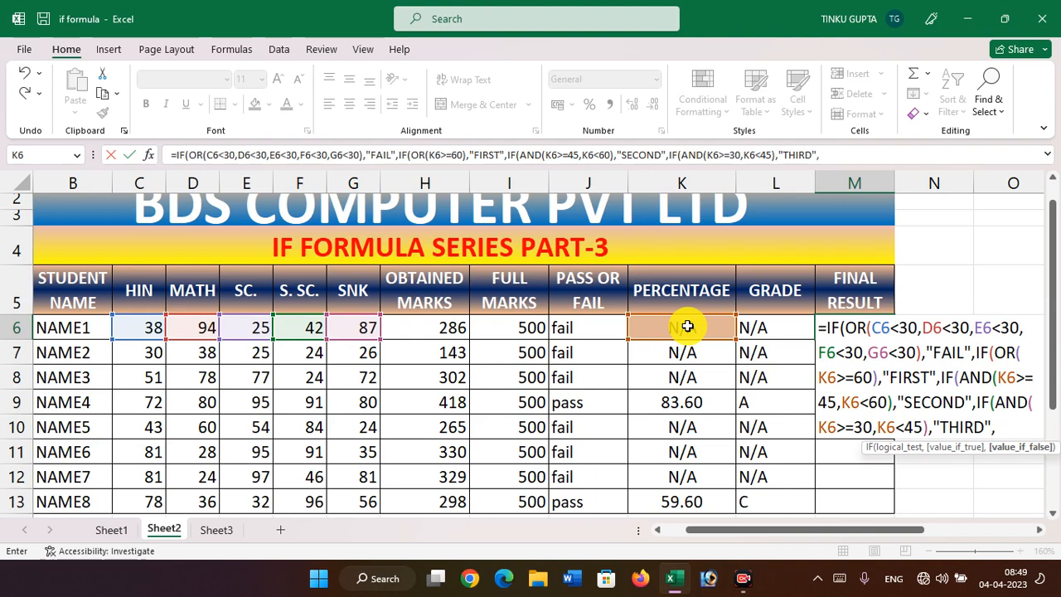
text("FAIL")
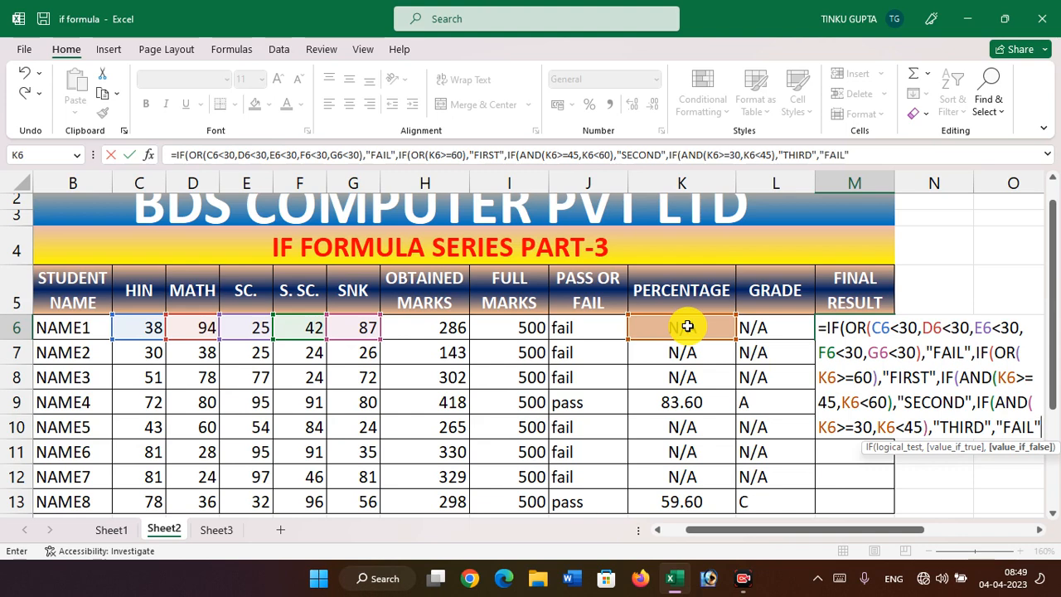
text()))))
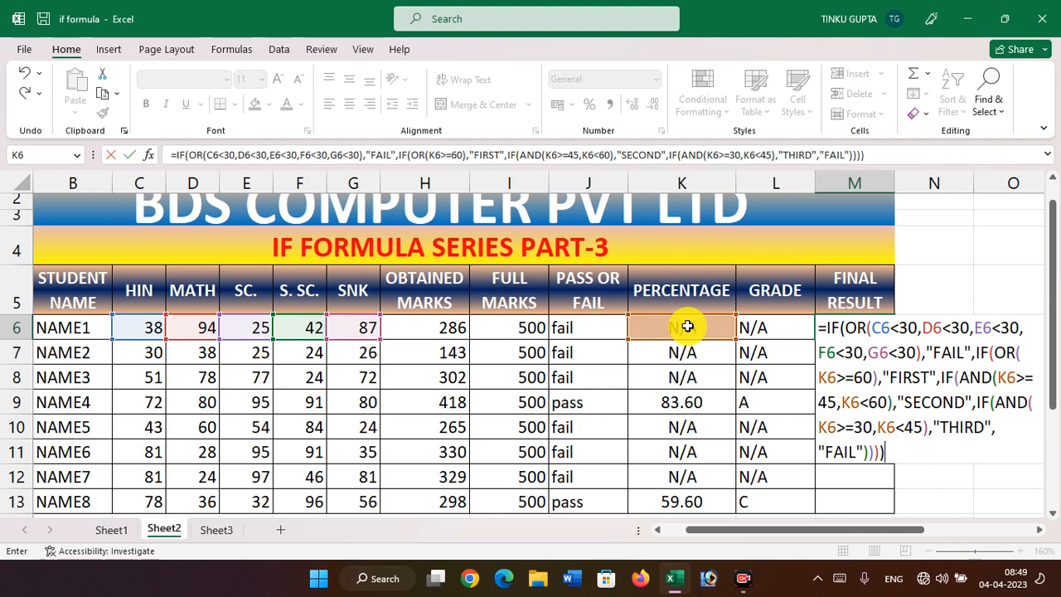
key(Return)
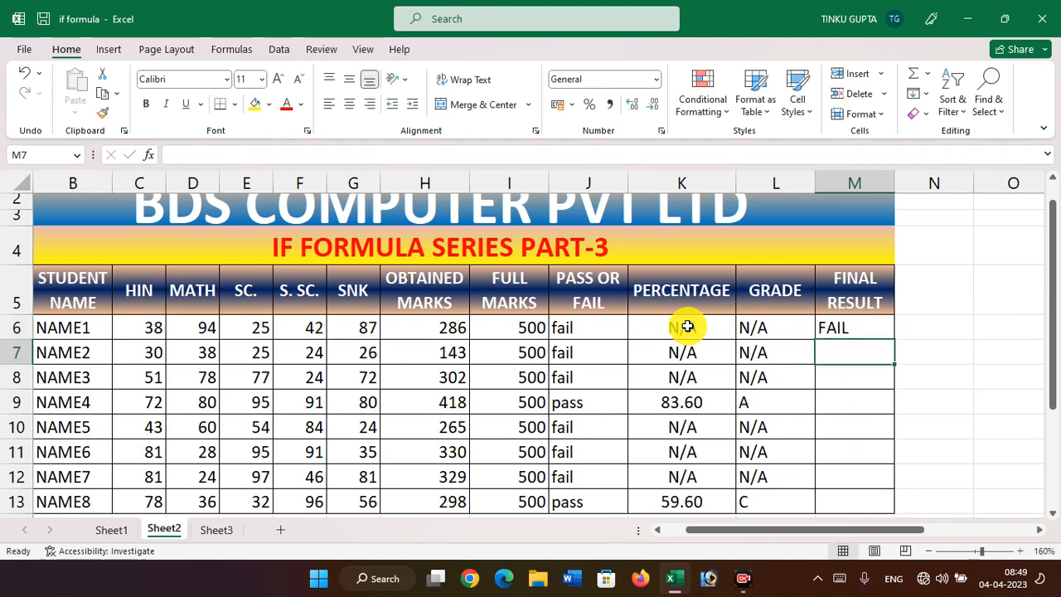
Fill the Final Result formula from M6 down to M13 and check the copied formula in M7
click(843, 327)
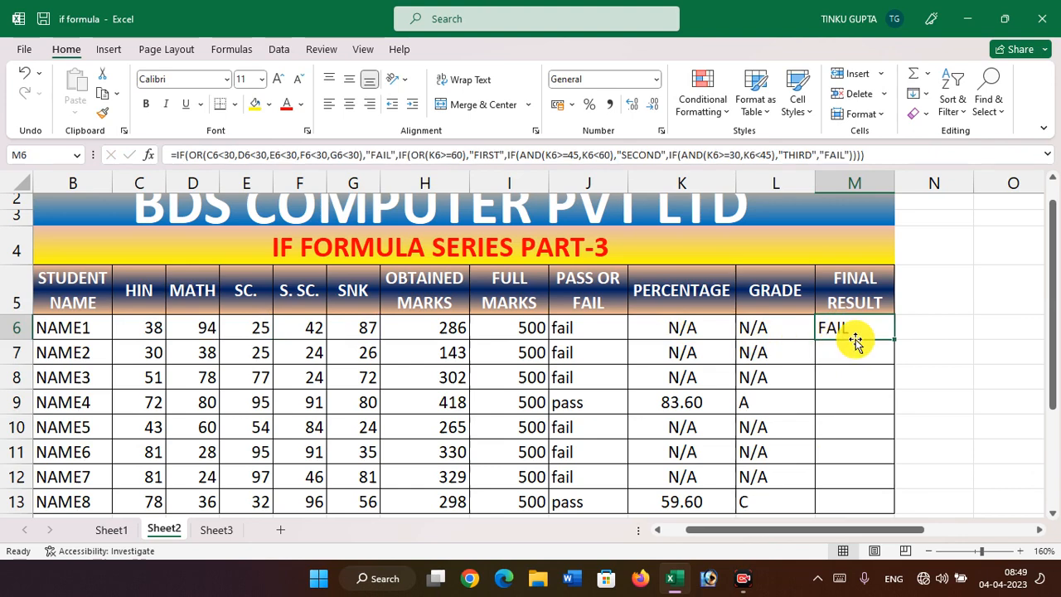
drag(894, 340, 881, 504)
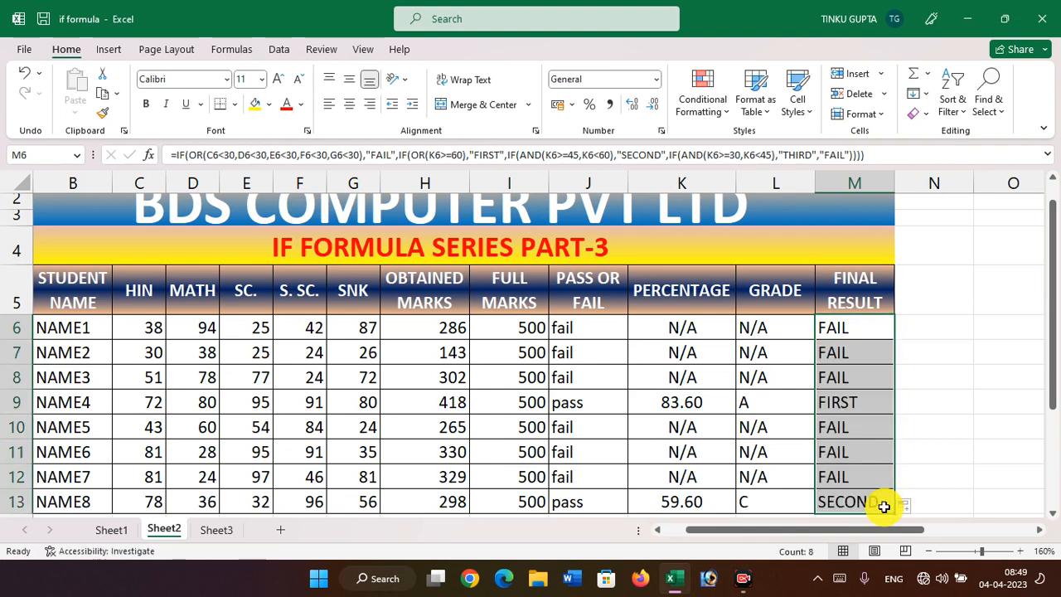
click(843, 330)
click(843, 351)
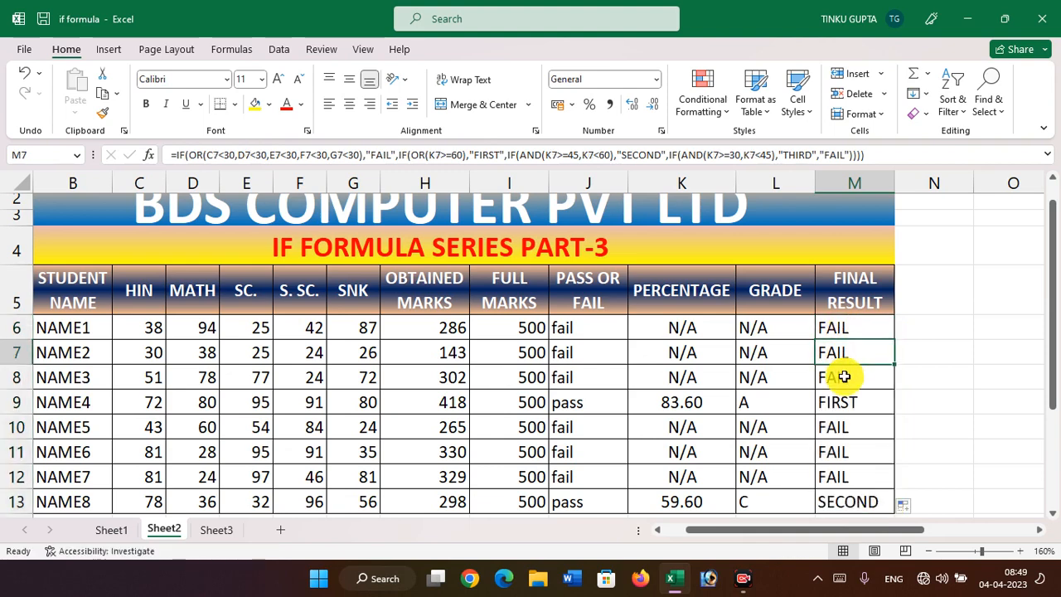
Check the copied Final Result formulas in M8, M9 and M13
click(845, 373)
click(850, 402)
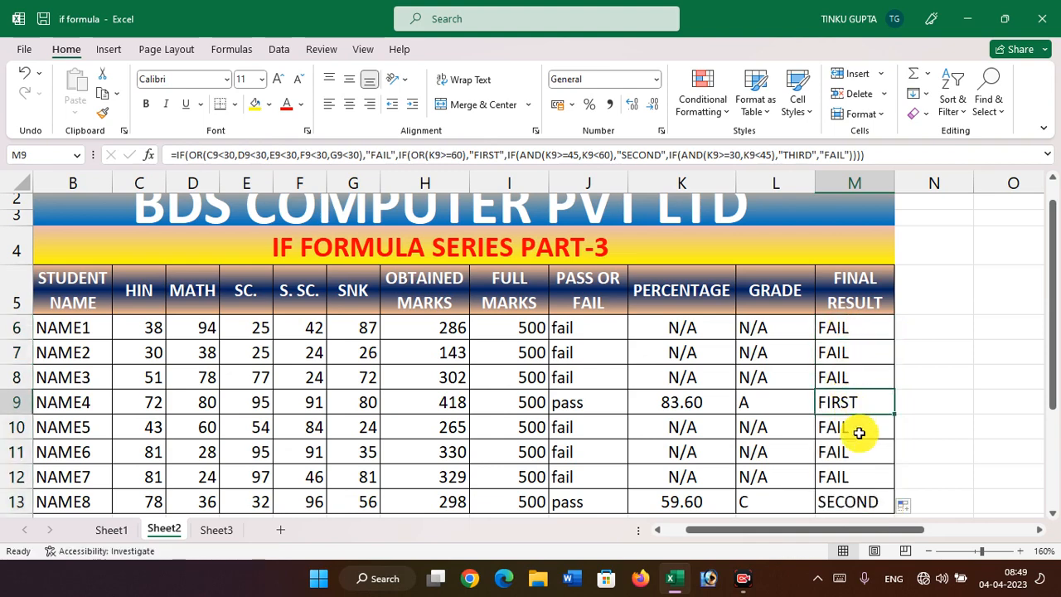
click(856, 500)
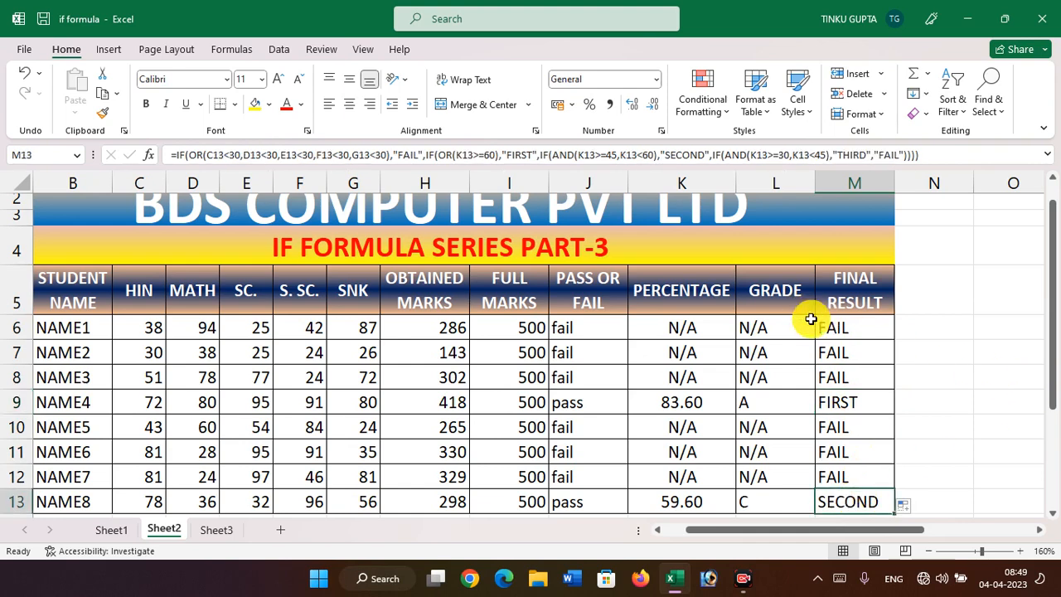
Start a Text that Contains conditional formatting rule on M6:M13 for the text "FAIL"
drag(862, 328, 849, 507)
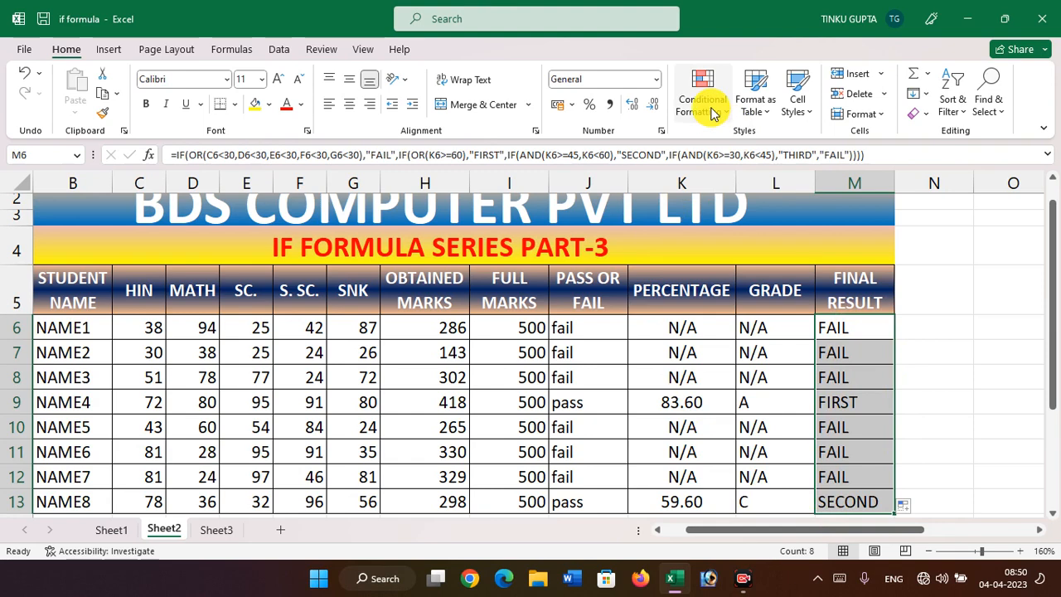
click(709, 107)
mouse_move(740, 155)
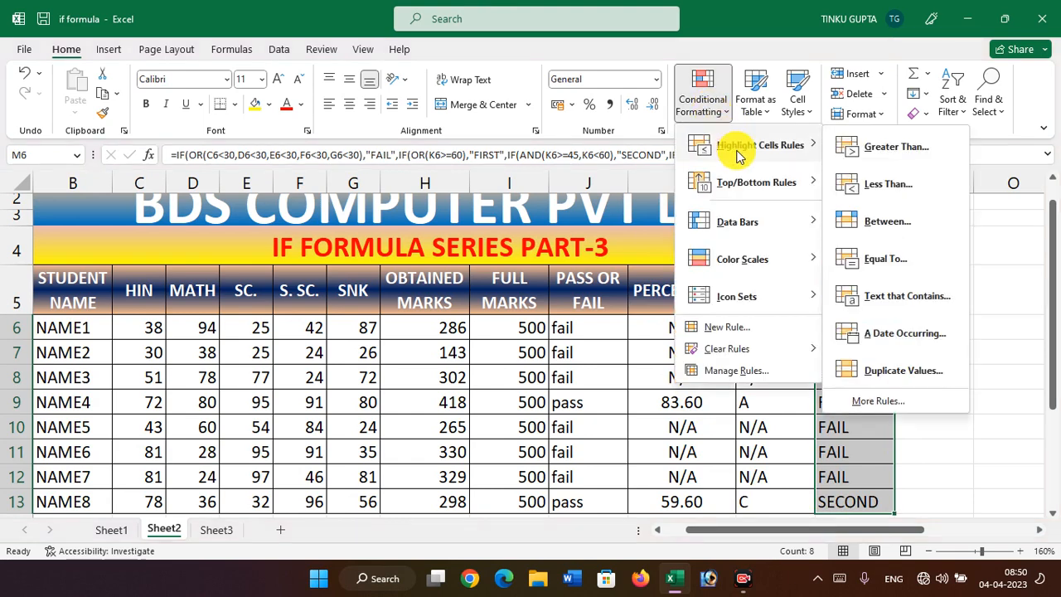
click(911, 296)
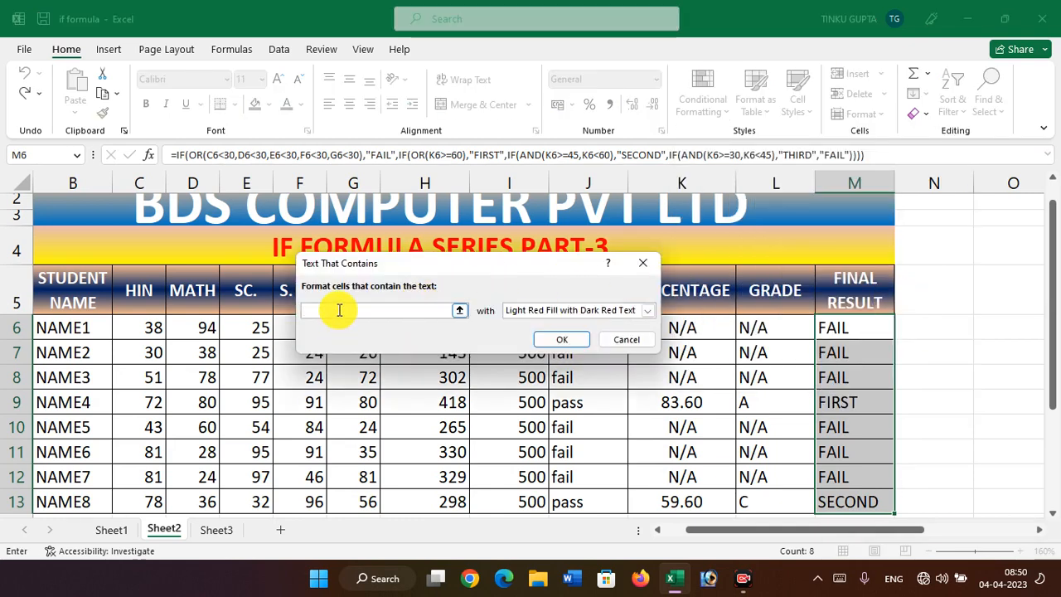
text(FAIL)
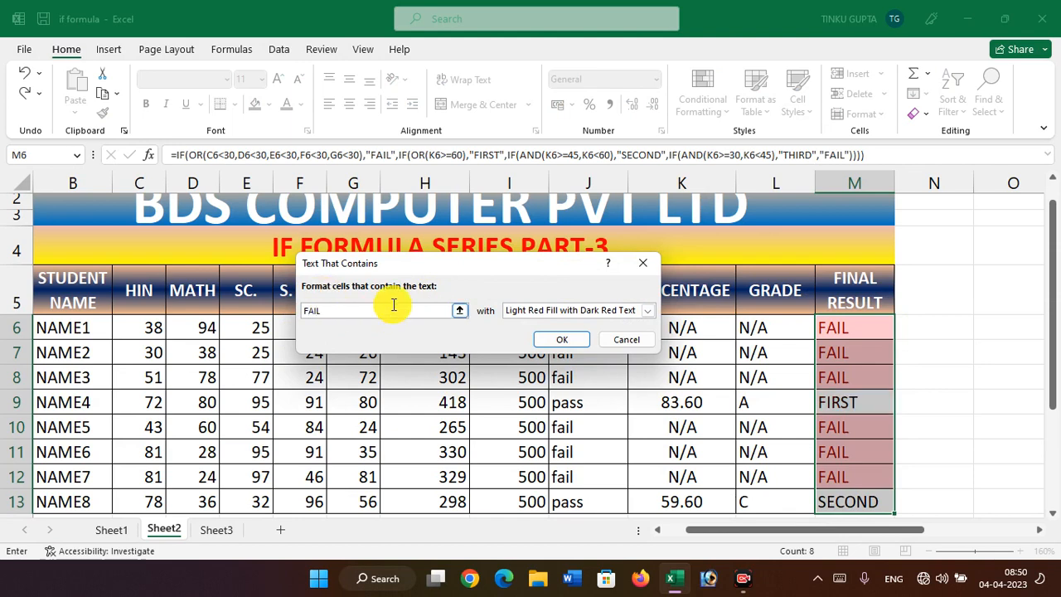
Choose a custom format for the FAIL rule with a white, bold font
click(648, 310)
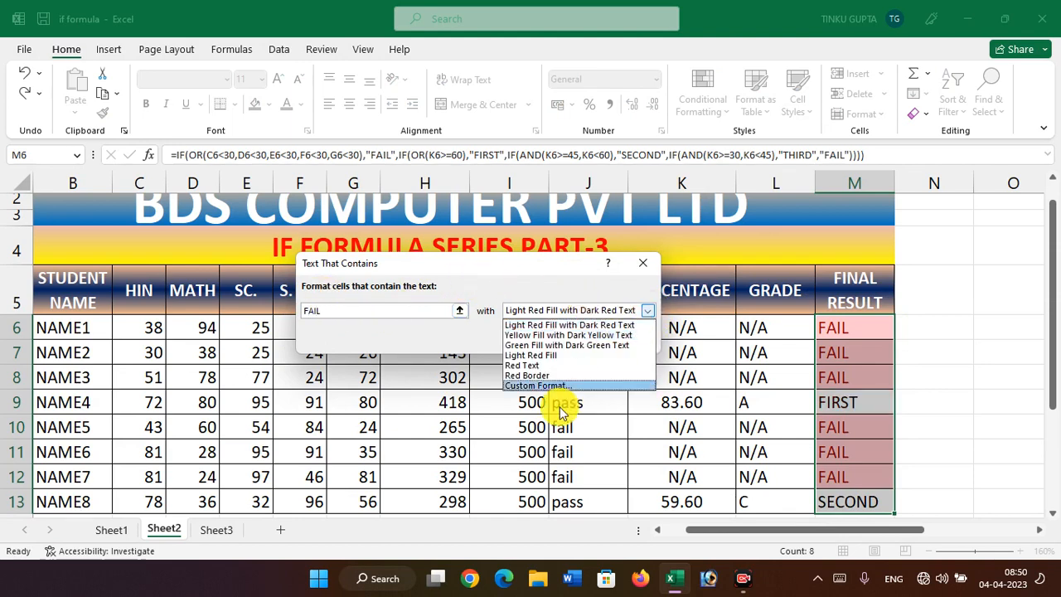
click(538, 386)
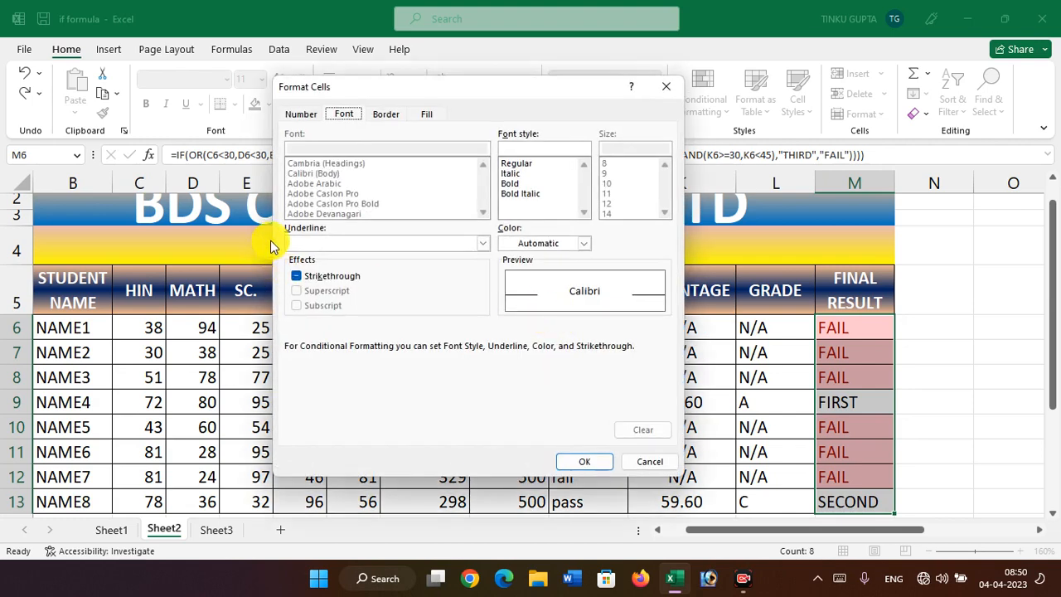
click(555, 244)
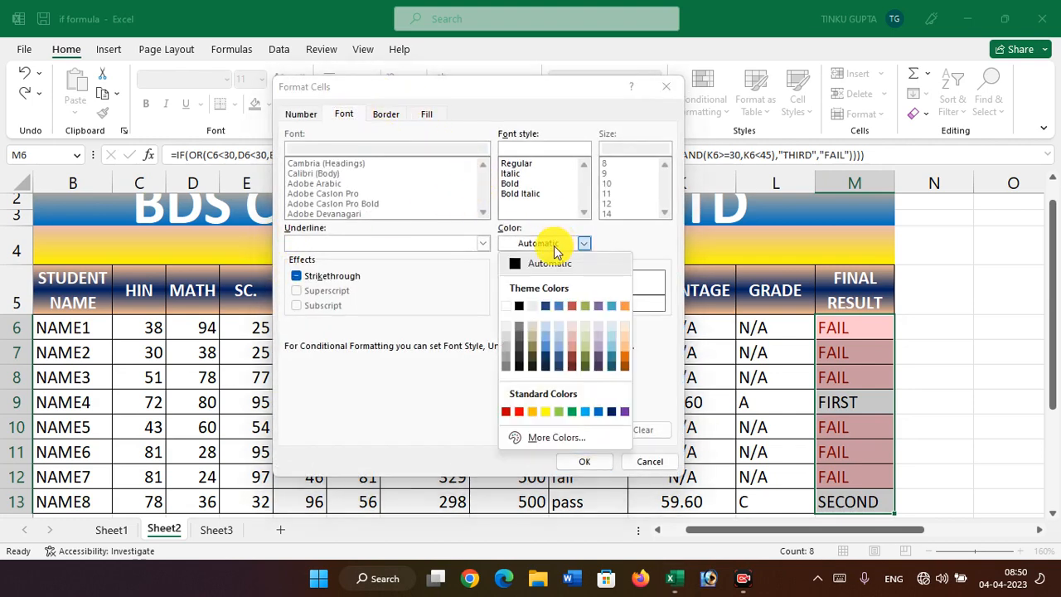
click(507, 306)
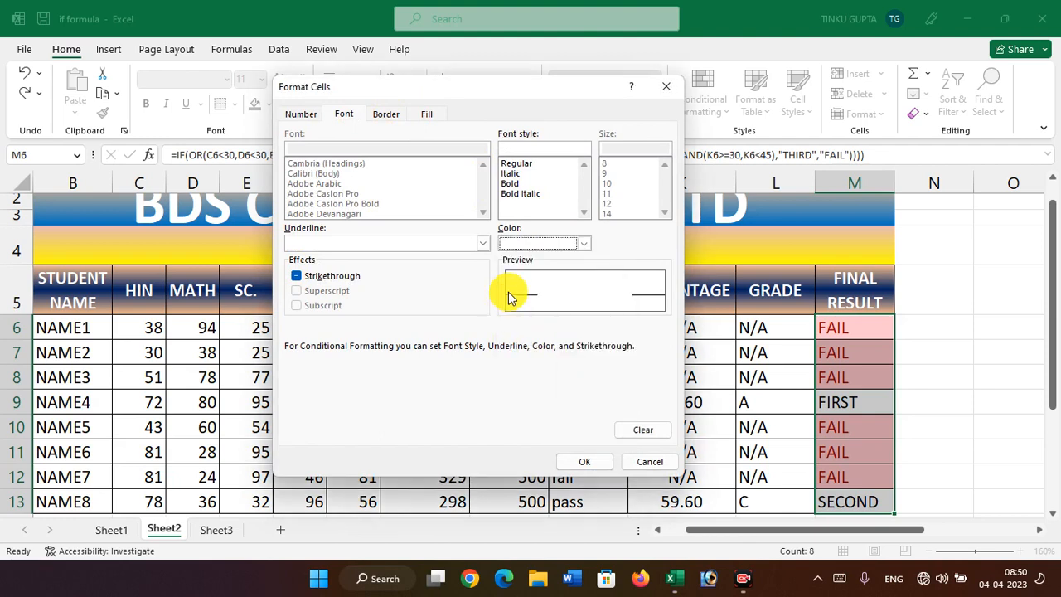
click(507, 184)
Start a two-color gradient fill for the FAIL format with red as Color 1
click(425, 113)
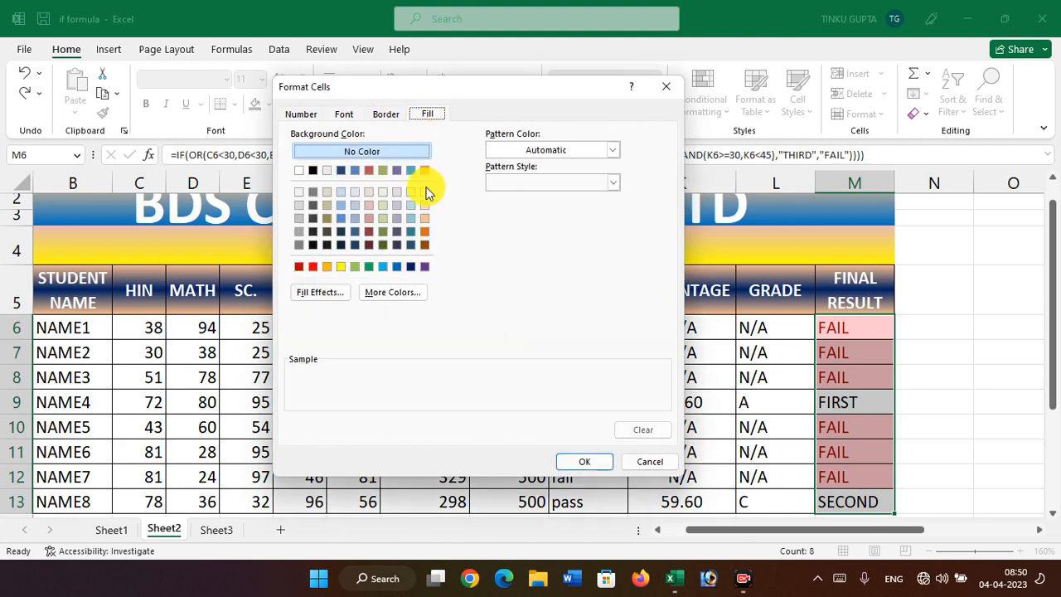
click(320, 293)
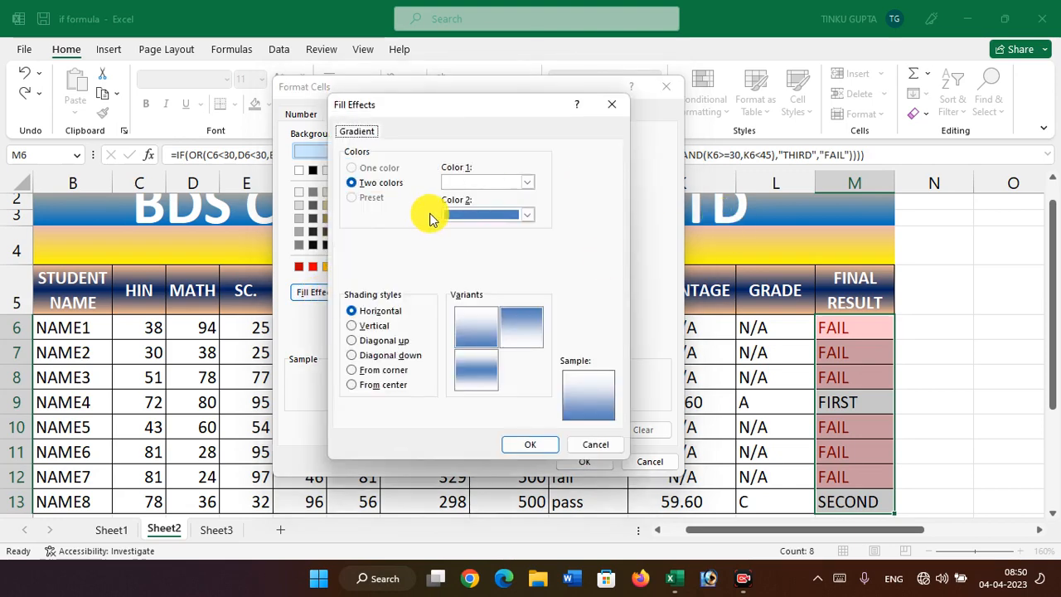
click(476, 182)
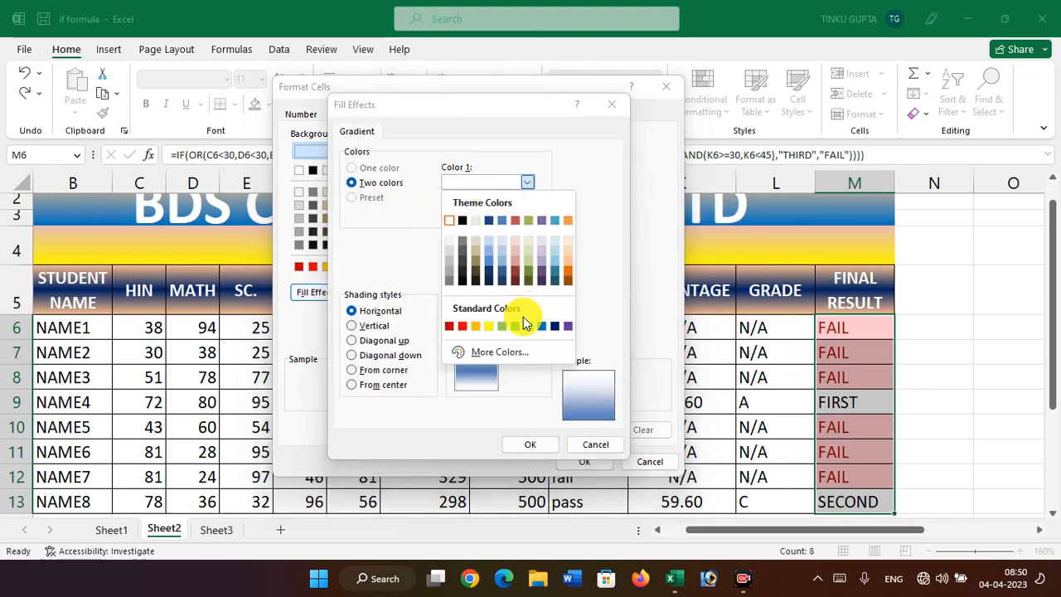
click(462, 326)
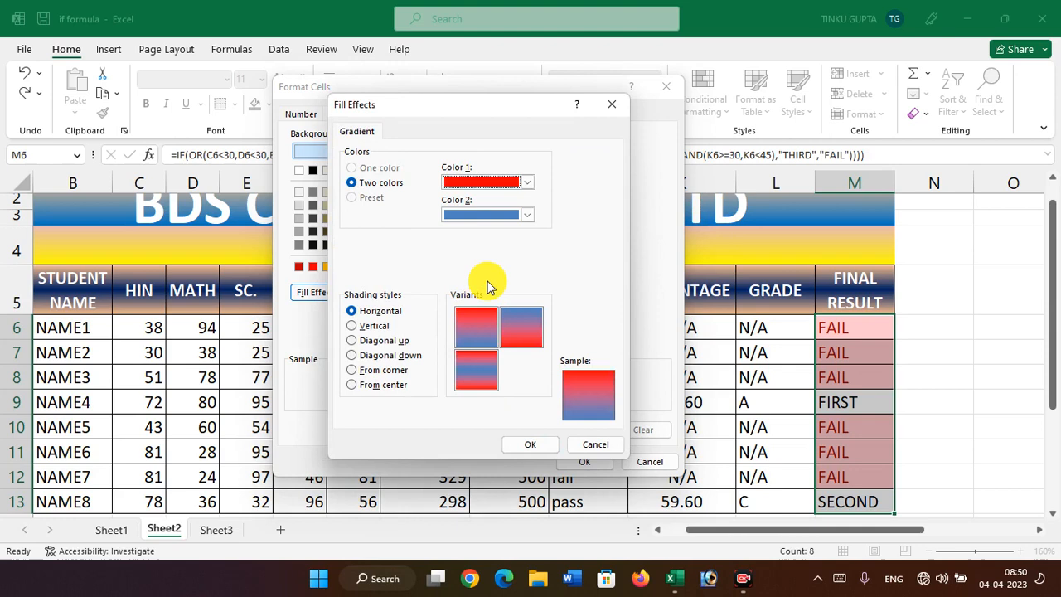
Try light blue as Color 2 of the gradient with the first horizontal variant
click(505, 215)
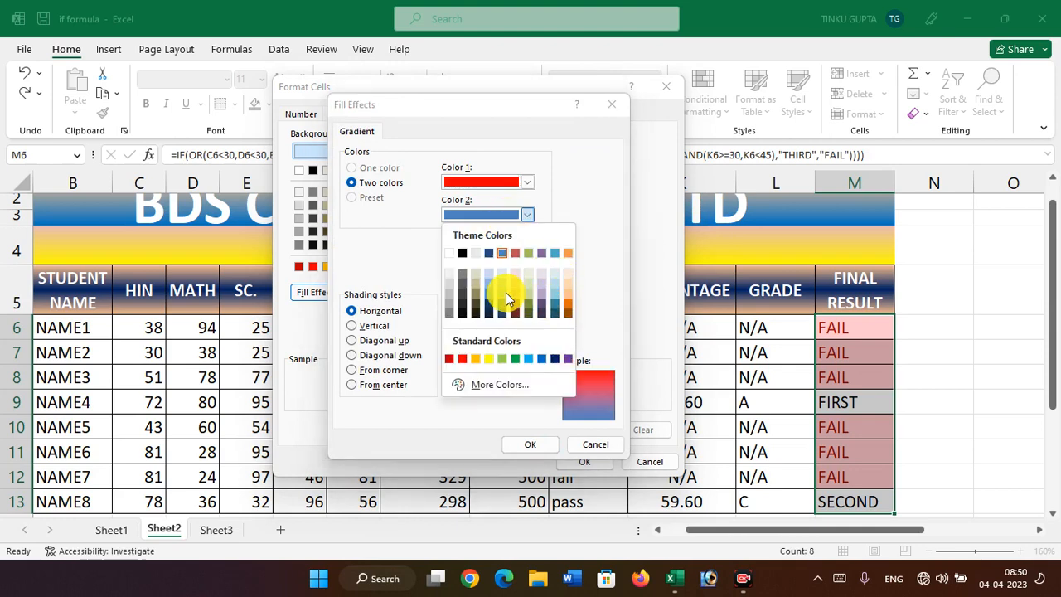
click(557, 295)
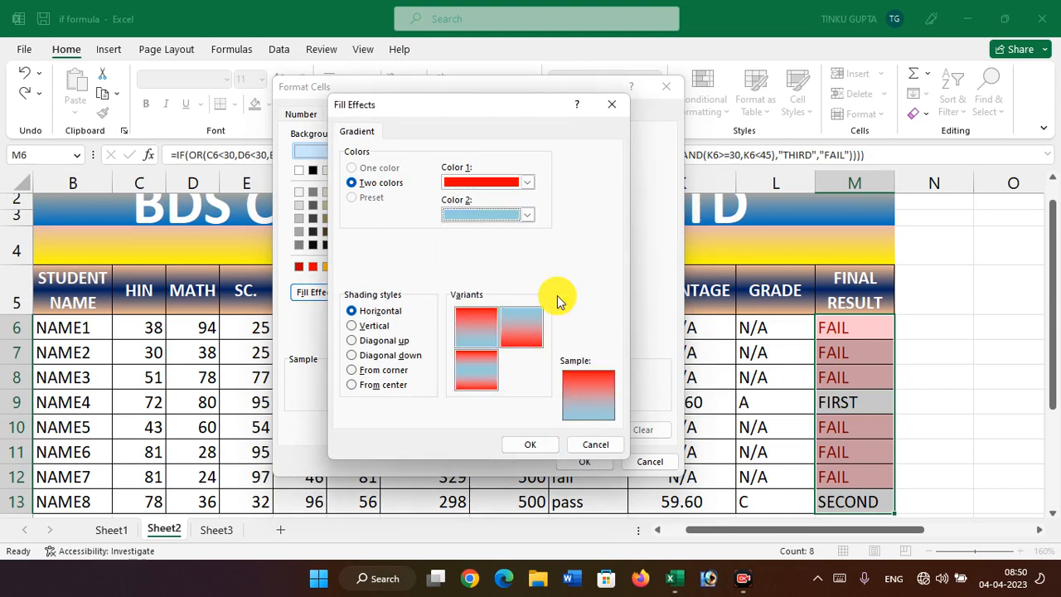
click(479, 323)
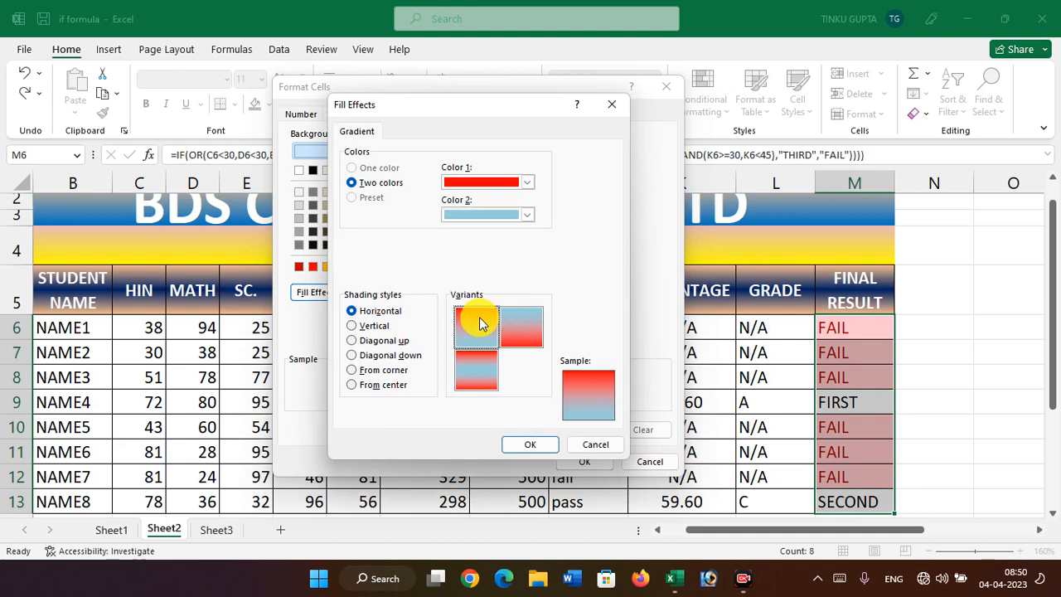
Set the gradient's Color 2 to dark orange with the first horizontal variant and apply the FAIL rule to M6:M13
click(522, 217)
click(568, 302)
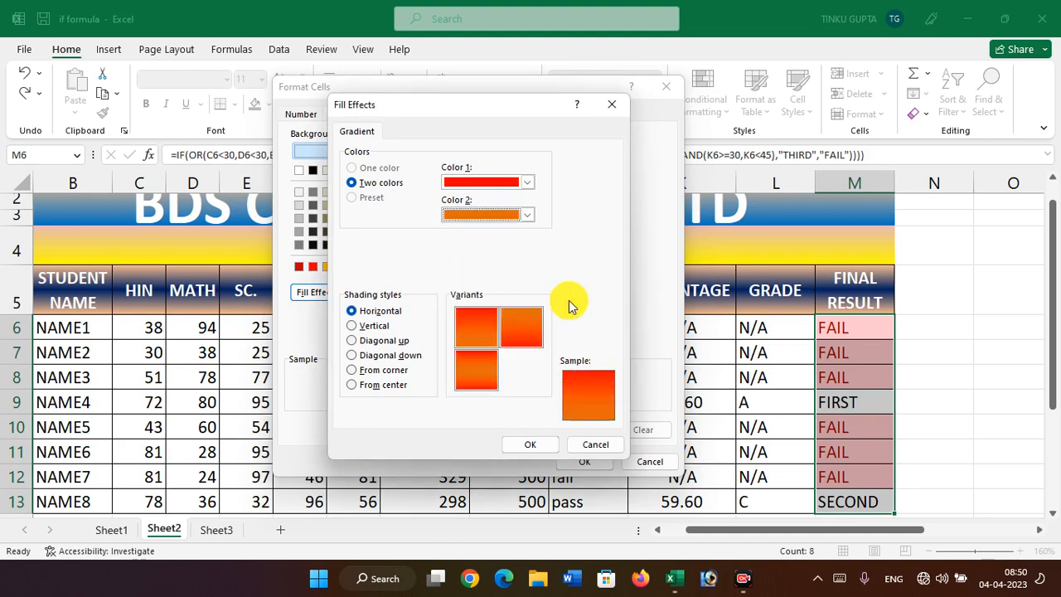
click(487, 331)
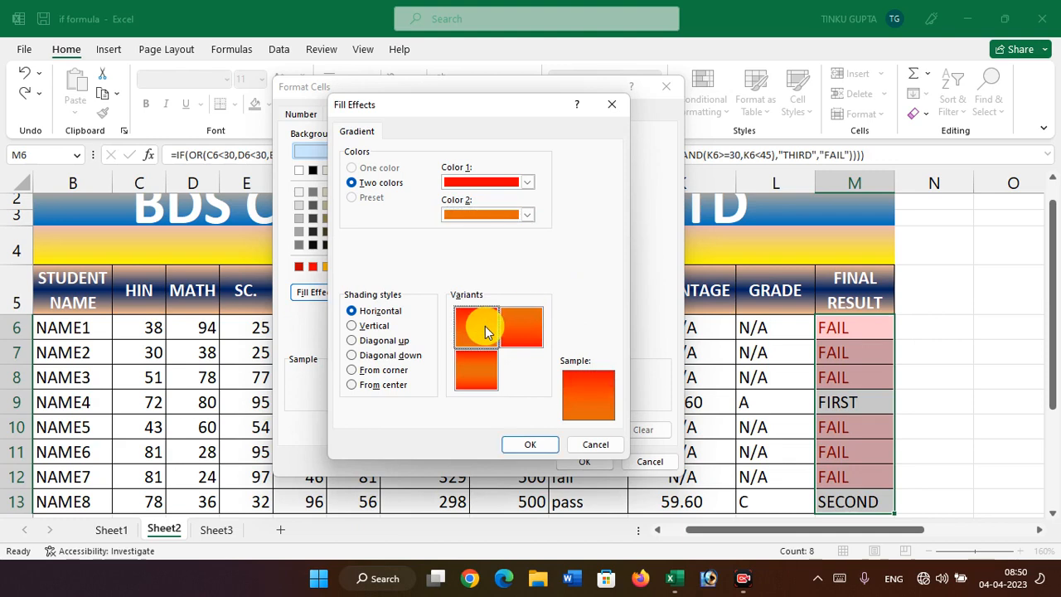
click(535, 445)
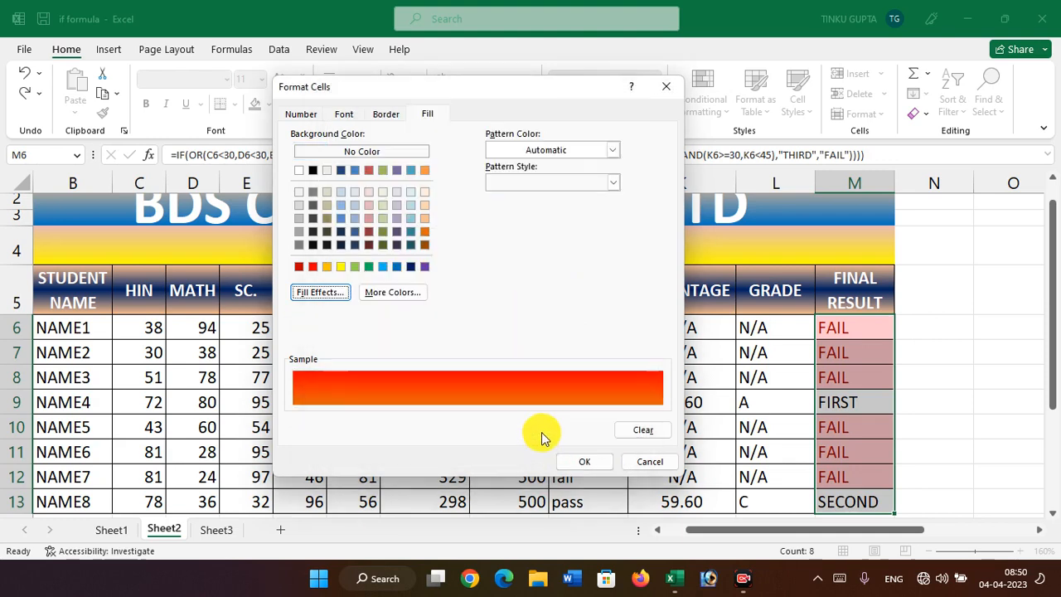
click(590, 463)
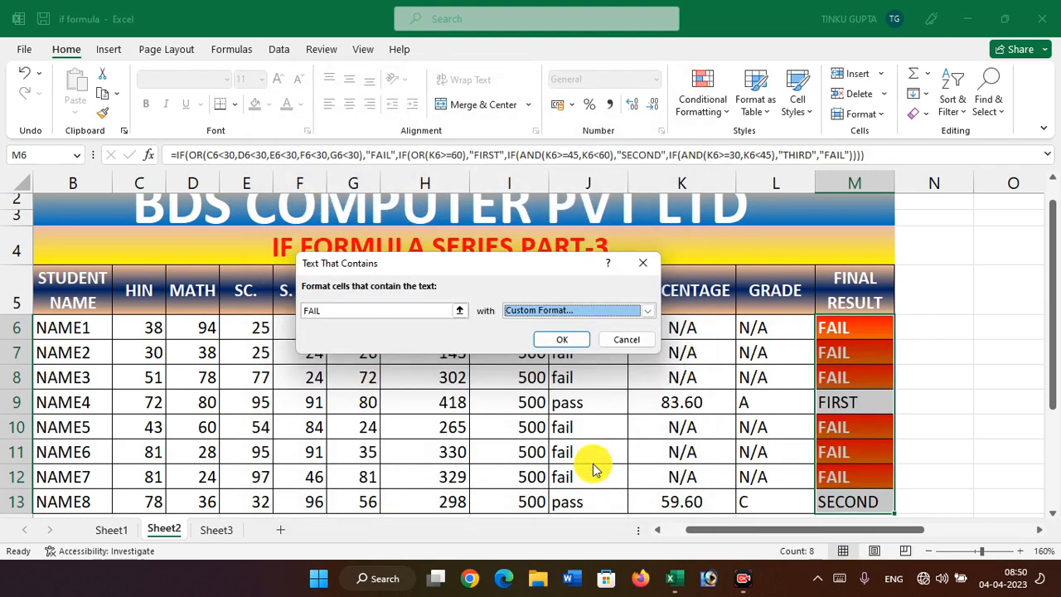
click(556, 339)
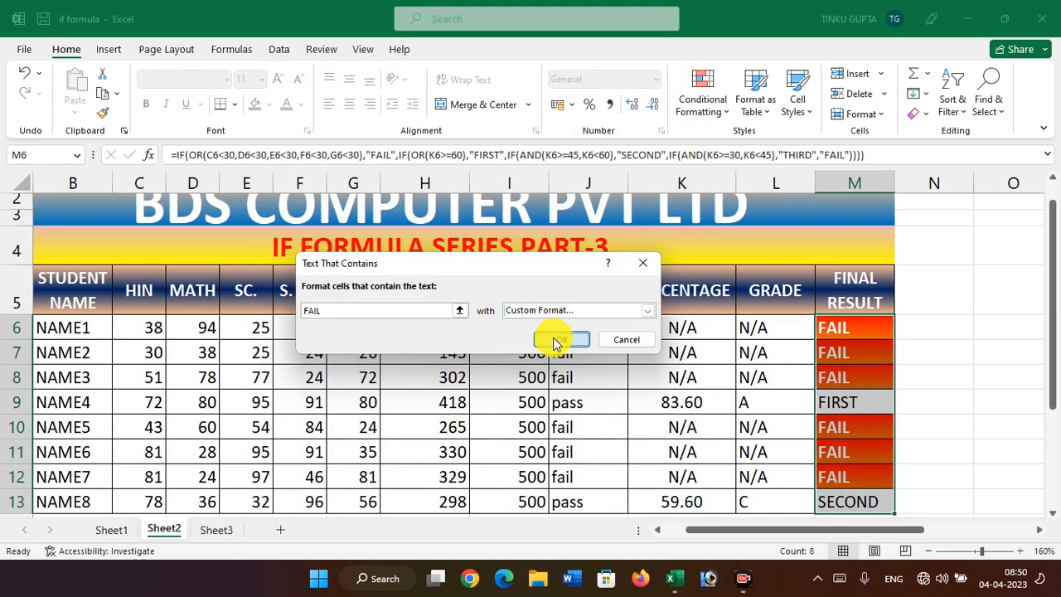
click(635, 369)
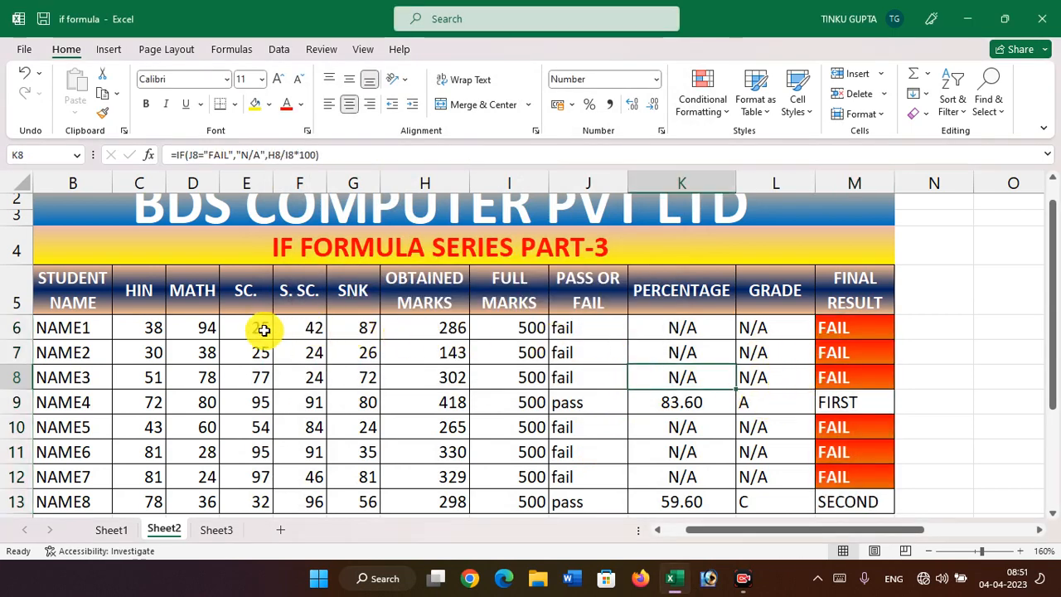
Set the SC. mark in E6 to 75 and check the Final Result in M6
click(244, 332)
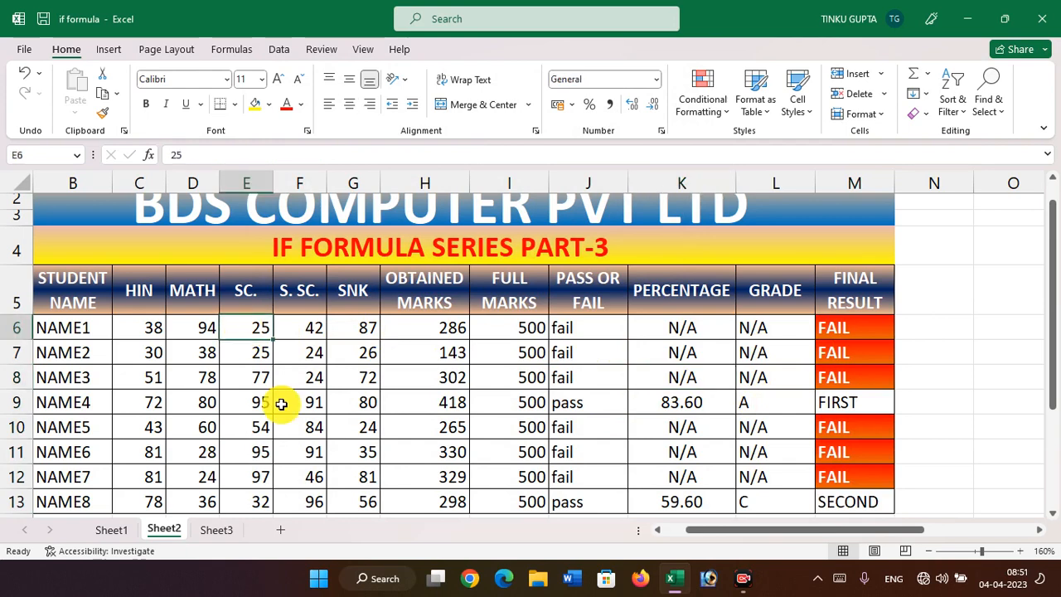
text(75)
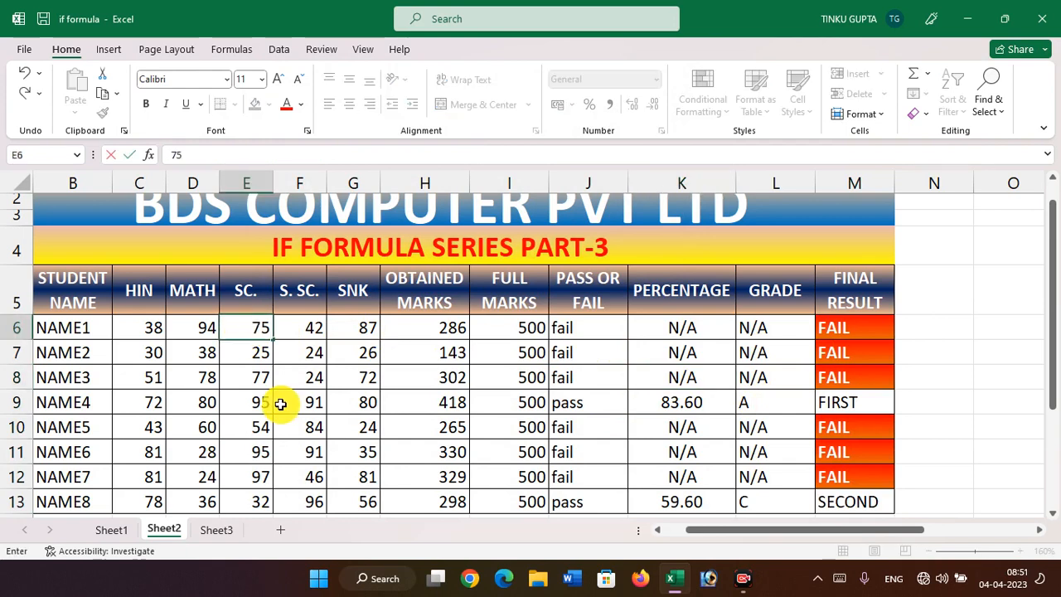
key(Return)
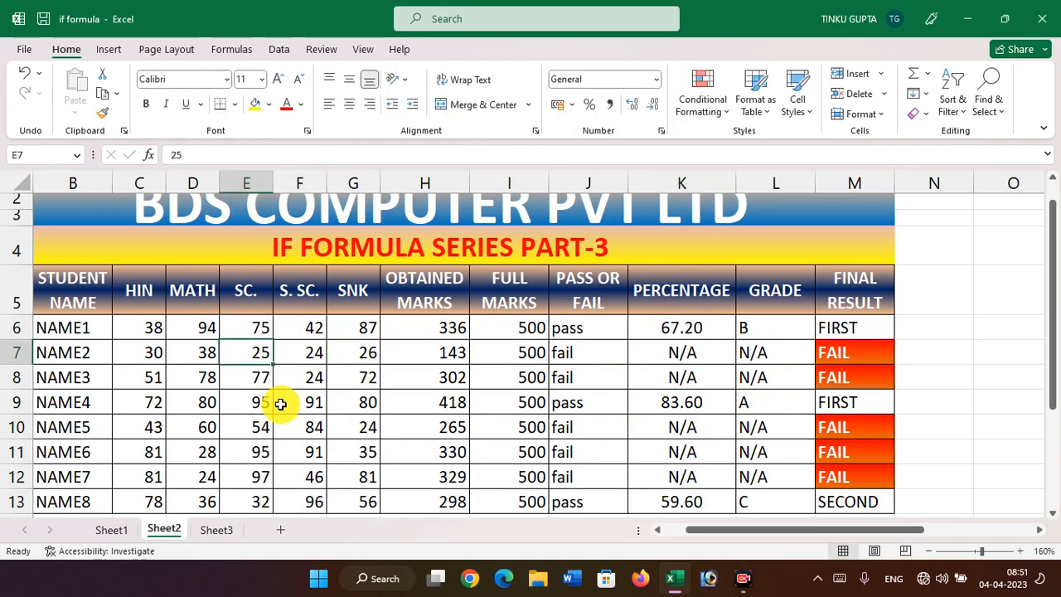
click(854, 330)
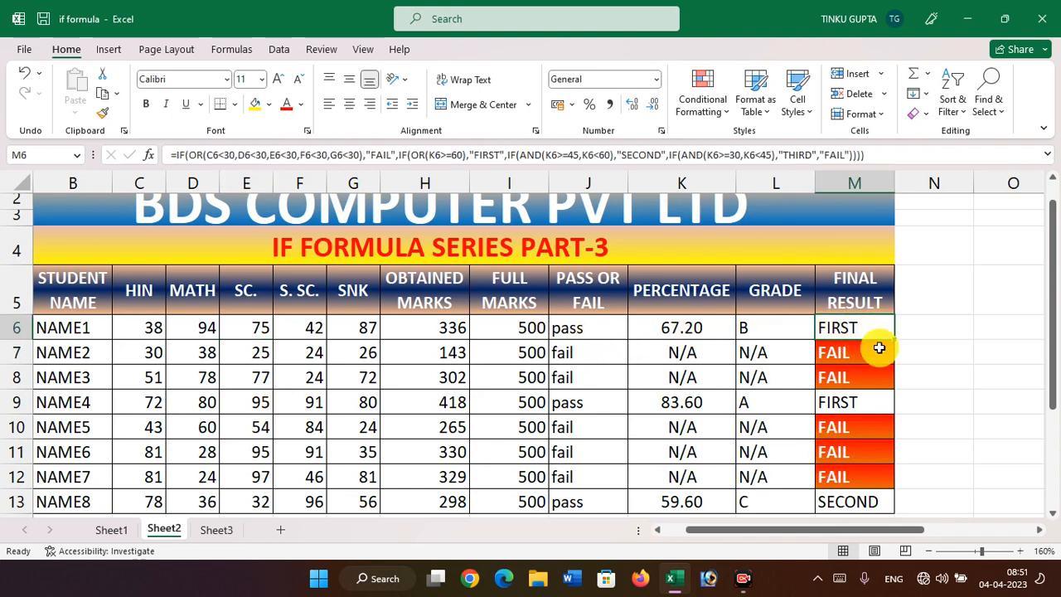